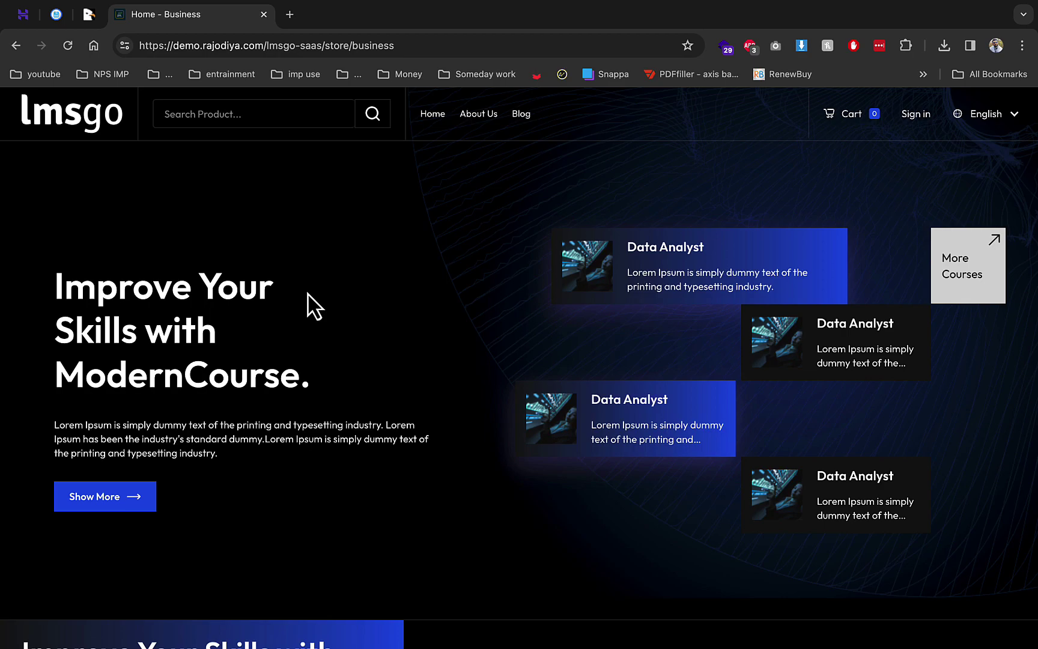
Show the CodeCanyon page for LMSGo SaaS with its $29 Regular License
{"action": "left_click", "coordinate": [93, 12]}
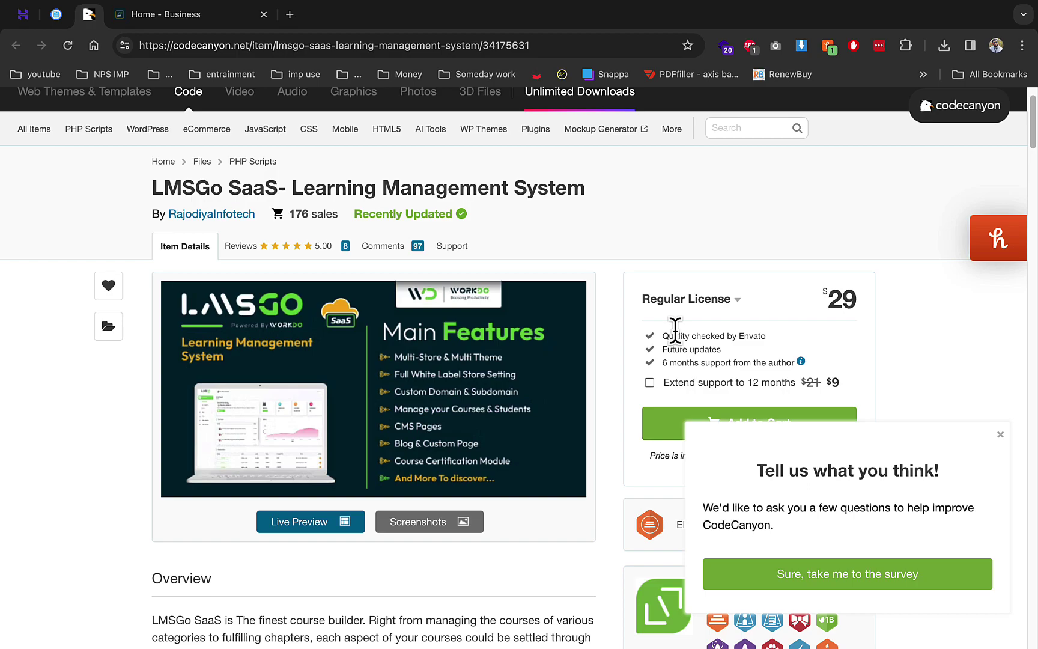
Close the CodeCanyon product tab and the LMSGo demo store tab
{"action": "right_click", "coordinate": [95, 19]}
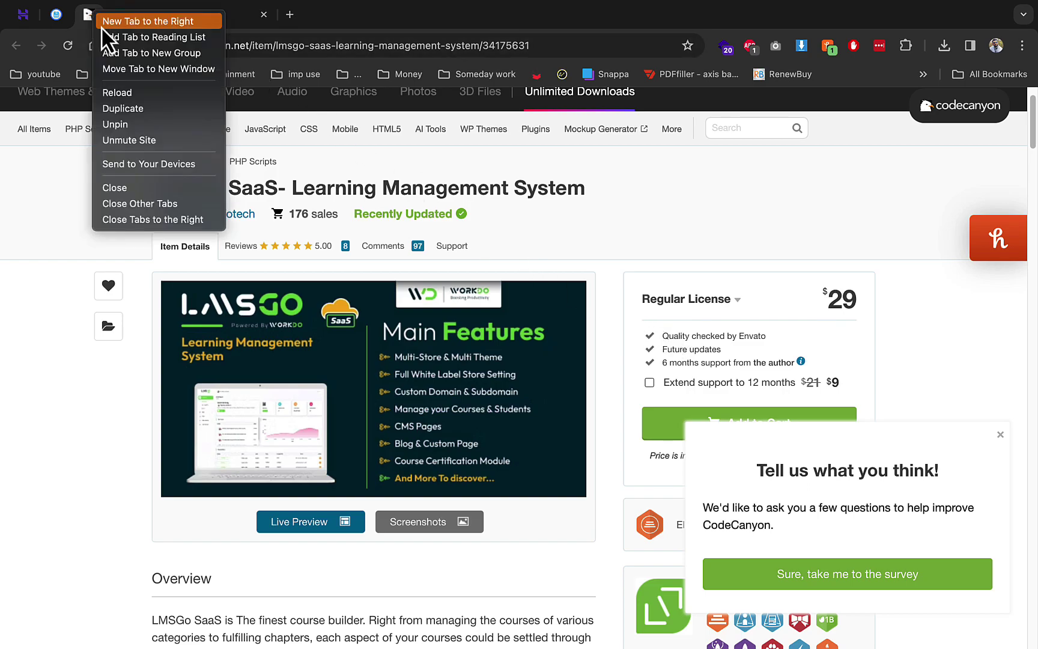
{"action": "left_click", "coordinate": [163, 185]}
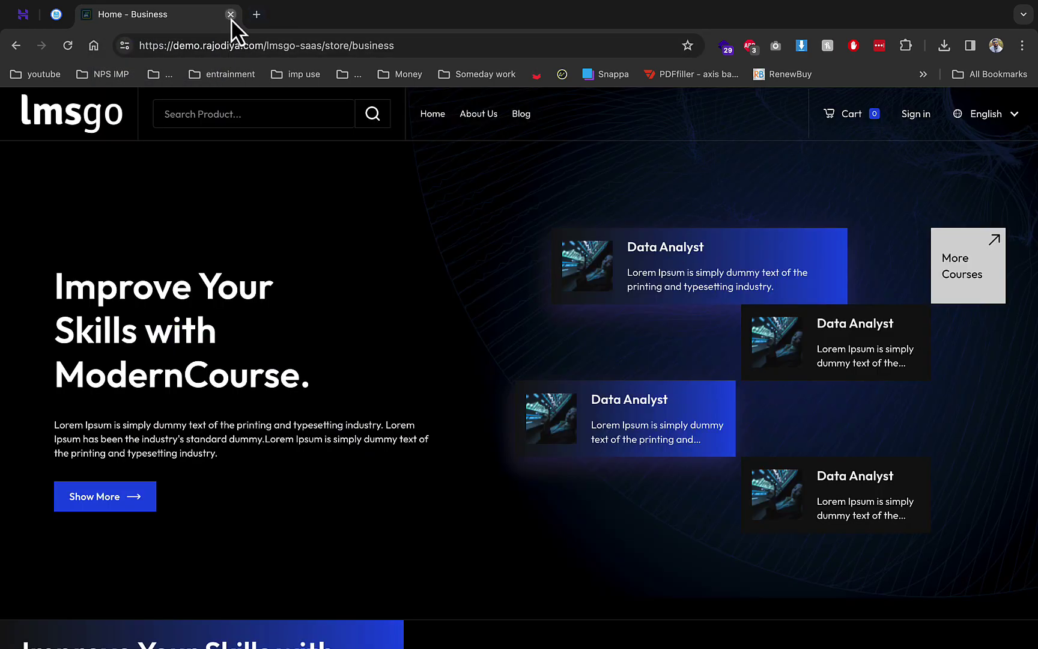
{"action": "left_click", "coordinate": [230, 14]}
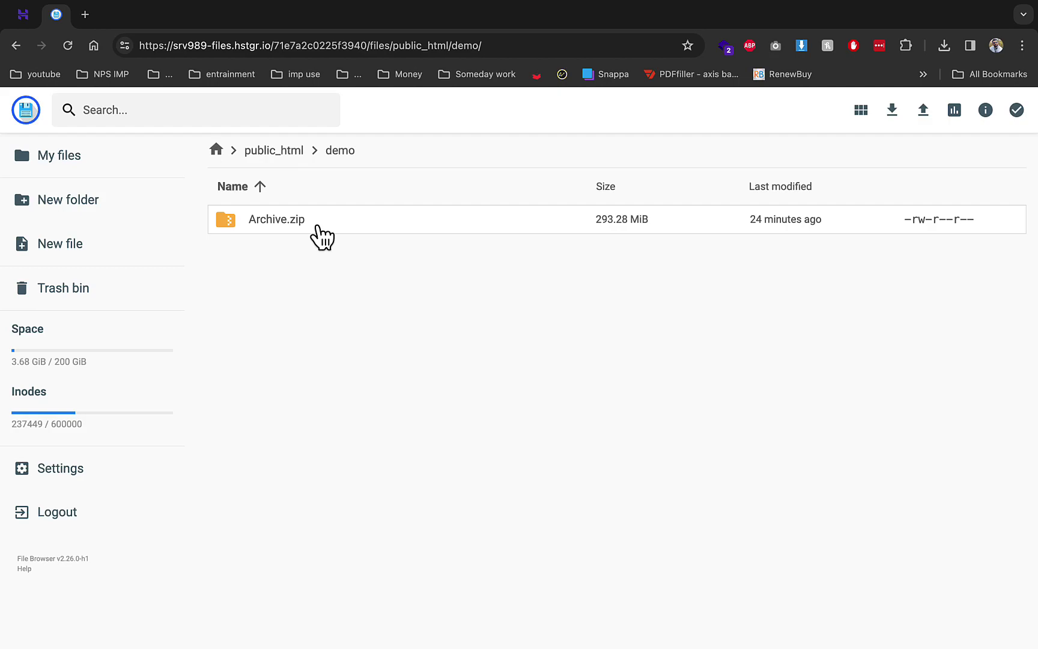
Extract Archive.zip into a folder named demo with destination '..', then return to hPanel
{"action": "right_click", "coordinate": [529, 228]}
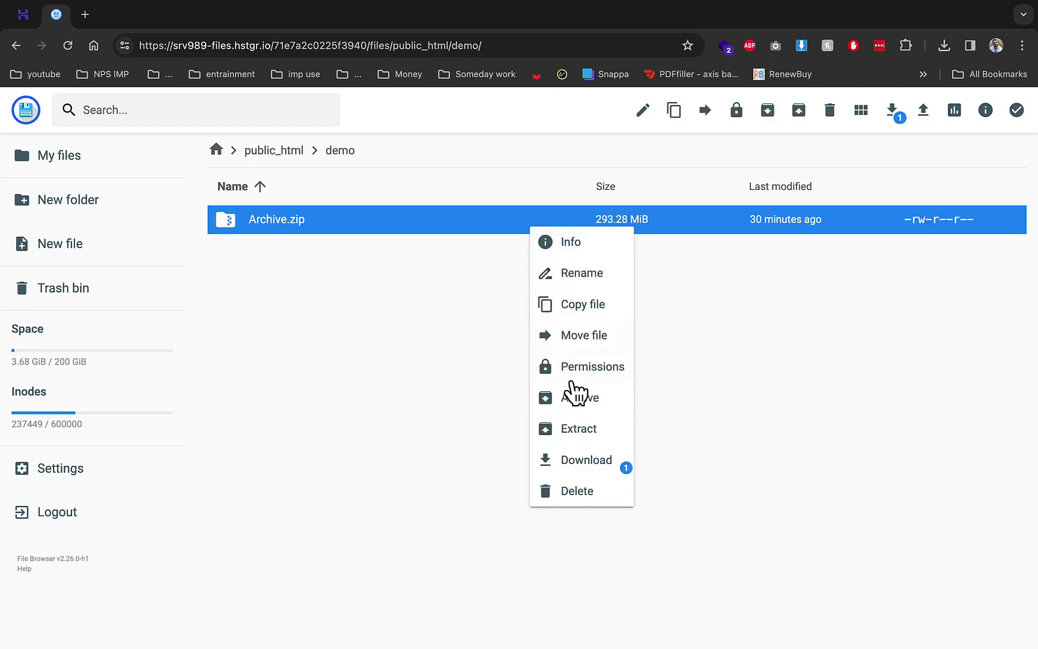
{"action": "left_click", "coordinate": [582, 434]}
{"action": "left_click", "coordinate": [451, 308]}
{"action": "type", "text": "demo"}
{"action": "left_click", "coordinate": [465, 395]}
{"action": "left_click", "coordinate": [619, 499]}
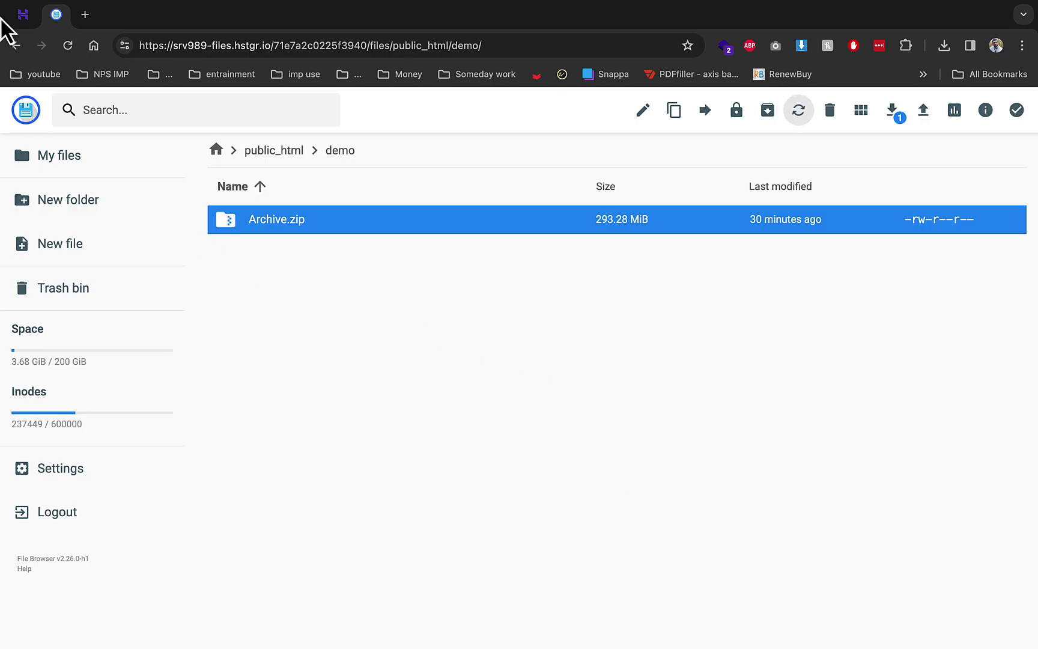
{"action": "left_click", "coordinate": [20, 17]}
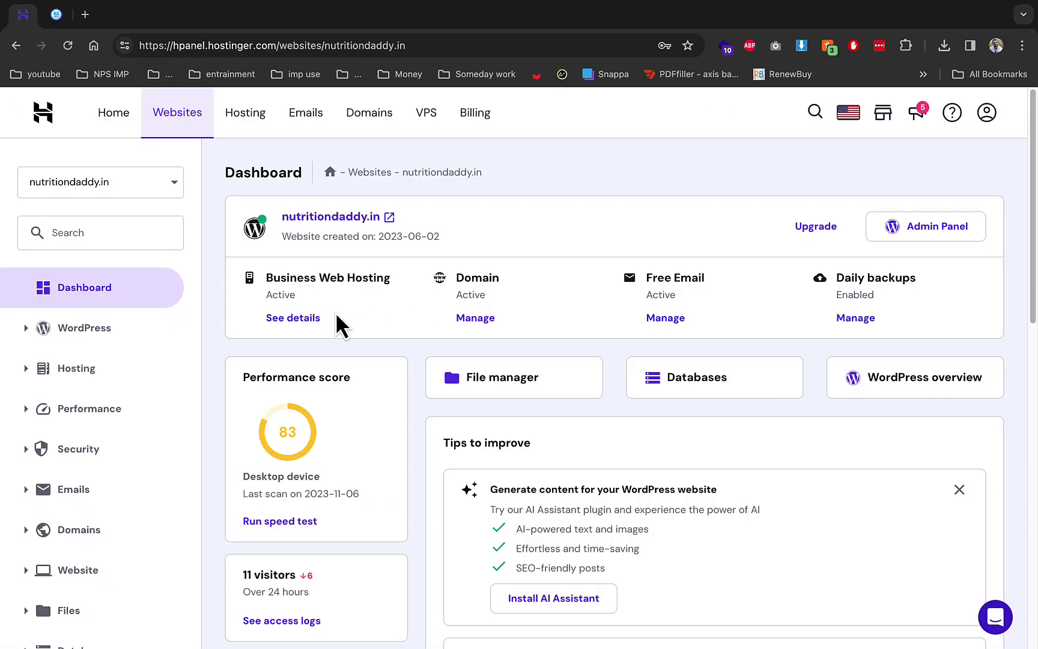
Under Databases > Management, create MySQL database and user demo1 with a password
{"action": "scroll", "coordinate": [335, 311], "scroll_direction": "down", "scroll_amount": 5}
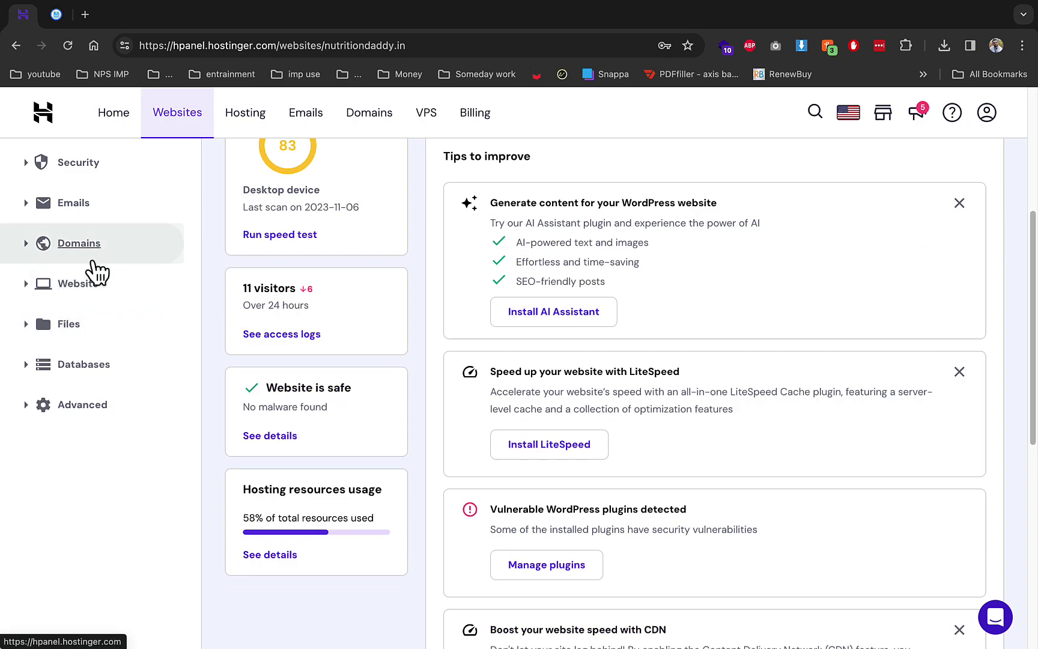
{"action": "left_click", "coordinate": [90, 364]}
{"action": "left_click", "coordinate": [95, 400]}
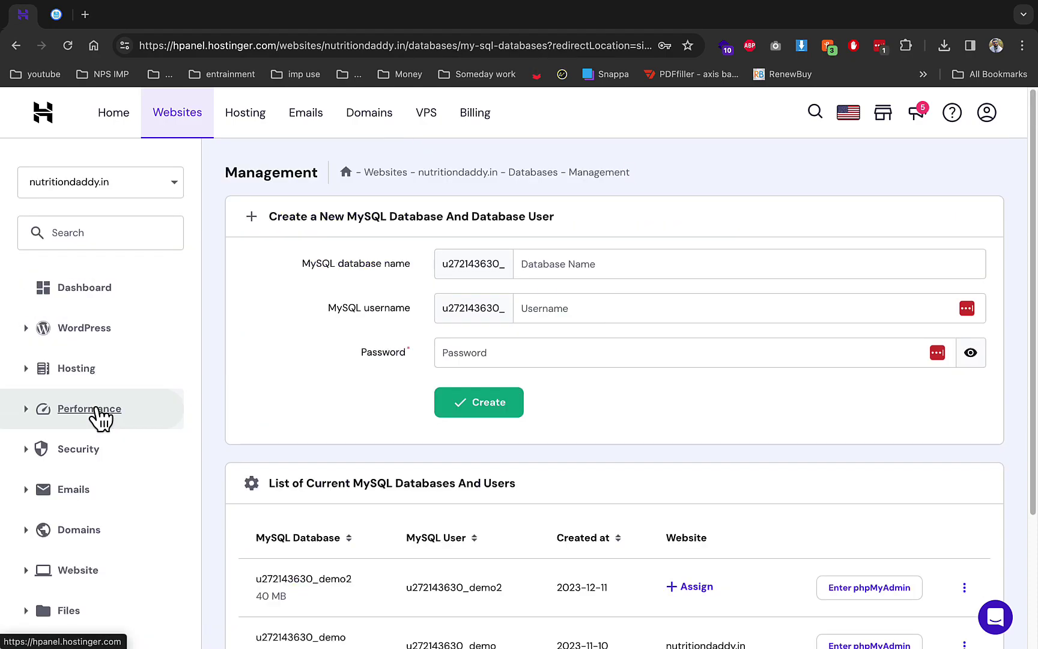
{"action": "left_click", "coordinate": [619, 308]}
{"action": "left_click", "coordinate": [594, 265]}
{"action": "type", "text": "demo1"}
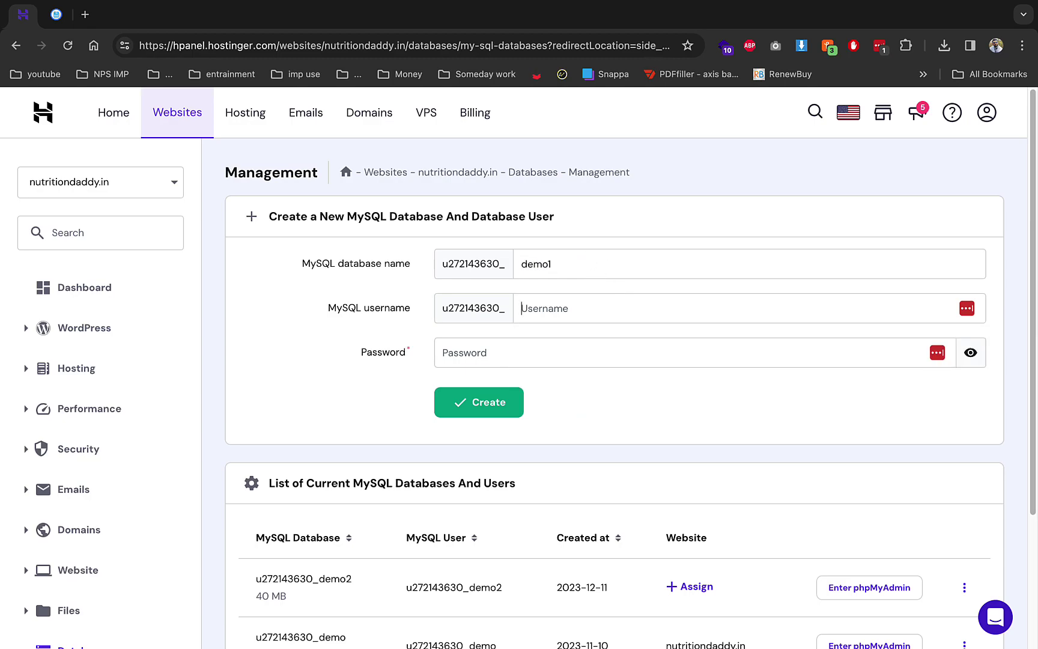
{"action": "left_click", "coordinate": [442, 352]}
{"action": "type", "text": "a"}
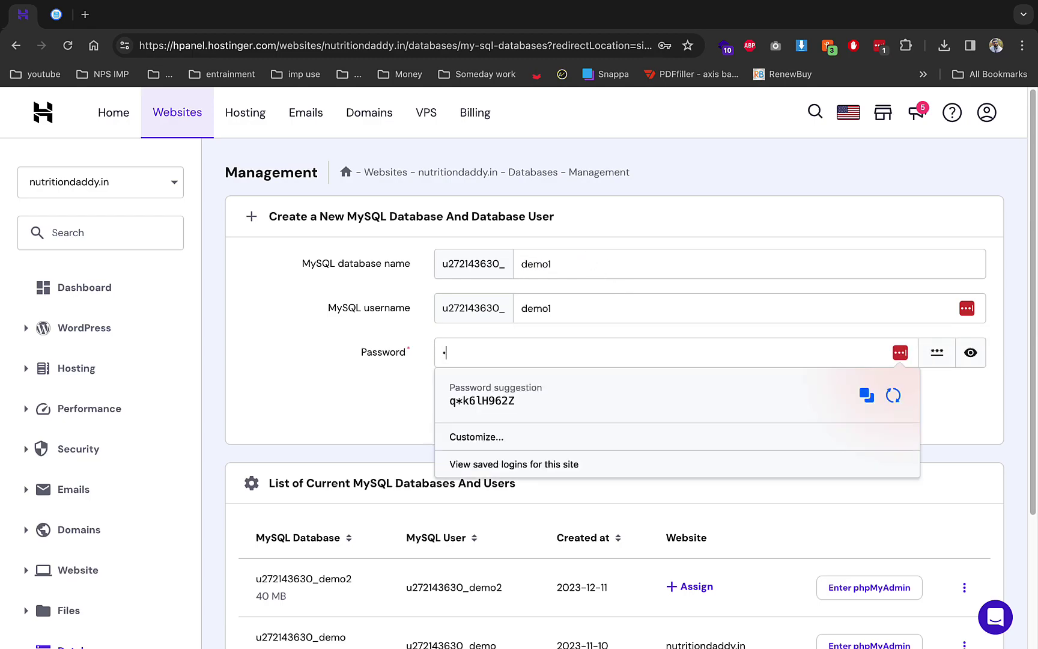
{"action": "type", "text": "1"}
{"action": "key", "text": "Return"}
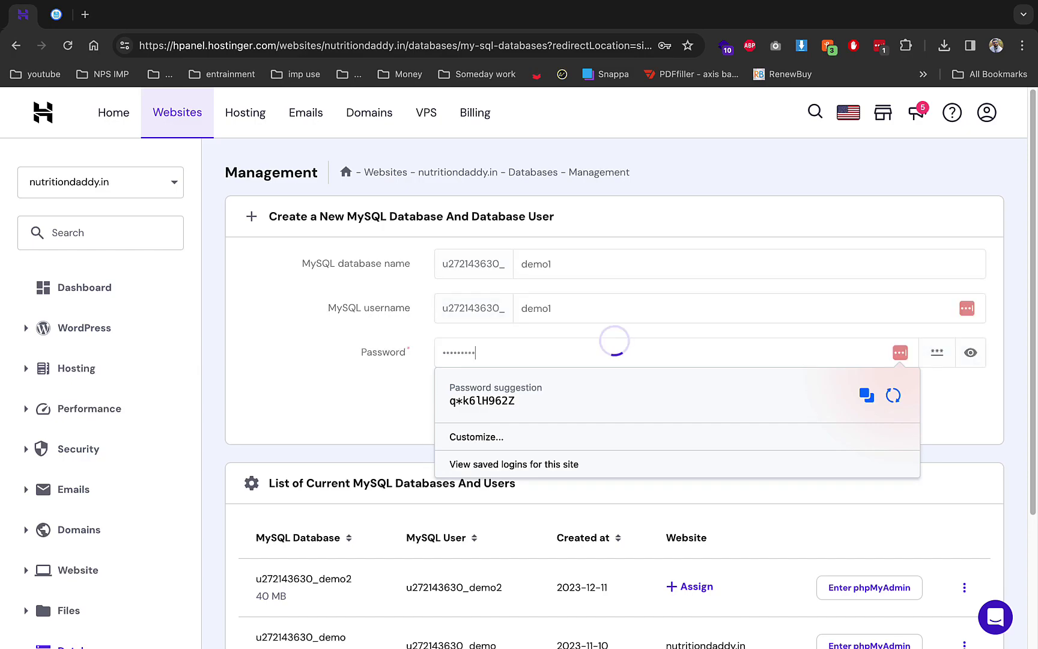
Open Permissions for the extracted storage folder in File Manager, then start a new browser tab
{"action": "left_click", "coordinate": [60, 21]}
{"action": "scroll", "coordinate": [300, 352], "scroll_direction": "down", "scroll_amount": 2}
{"action": "left_click", "coordinate": [278, 362]}
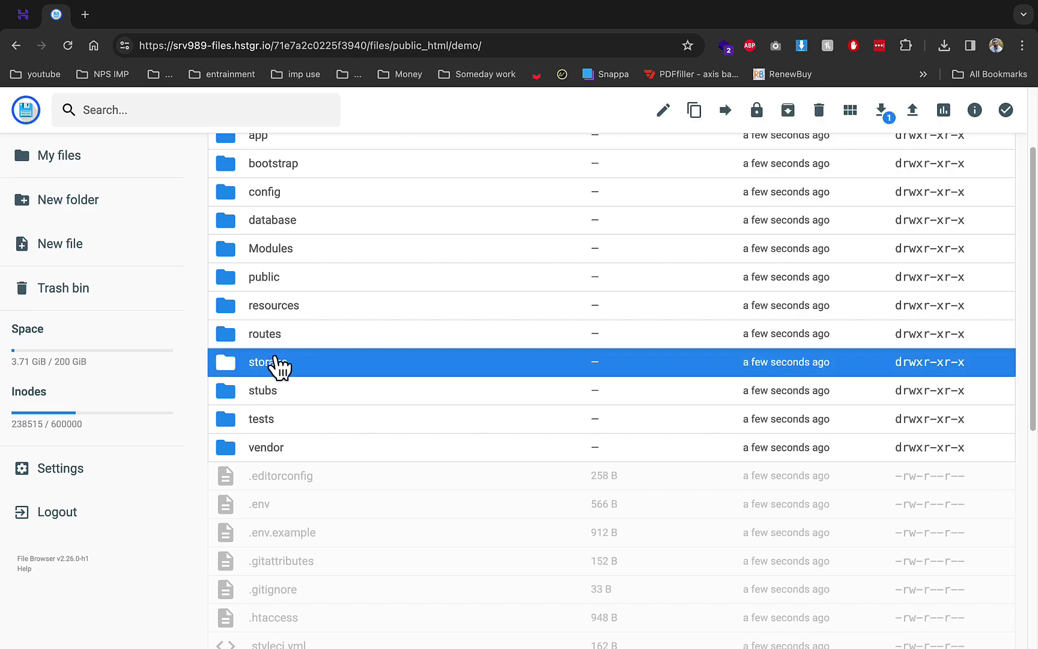
{"action": "right_click", "coordinate": [275, 362]}
{"action": "left_click", "coordinate": [286, 503]}
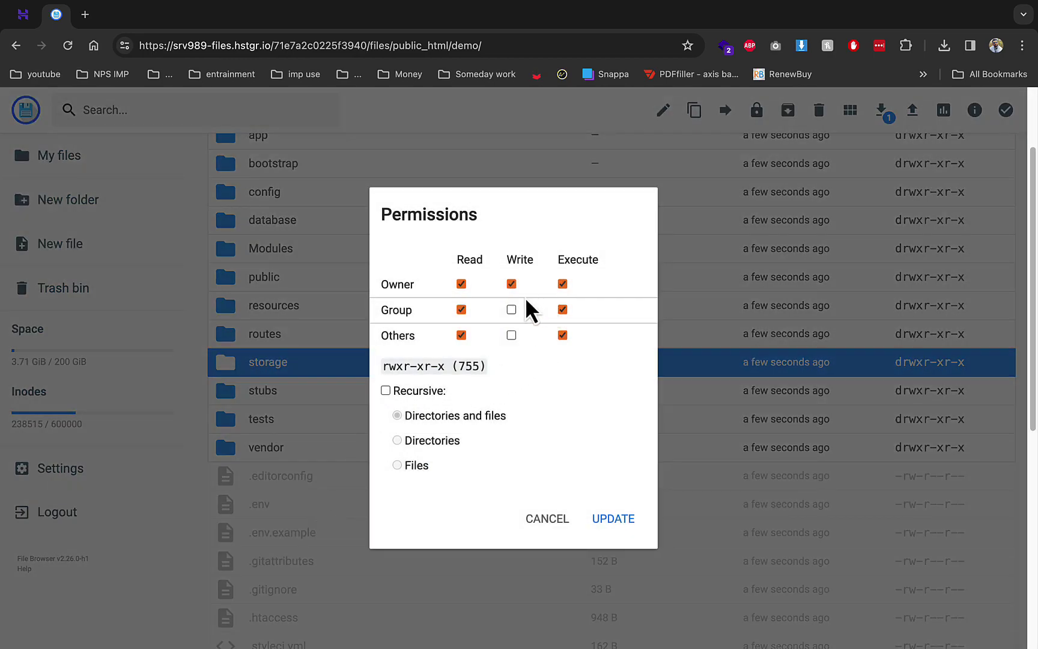
{"action": "left_click", "coordinate": [90, 19]}
Load demo.nutritiondaddy.in and pass the installer's requirements check to reach Permissions
{"action": "type", "text": "de"}
{"action": "left_click", "coordinate": [155, 69]}
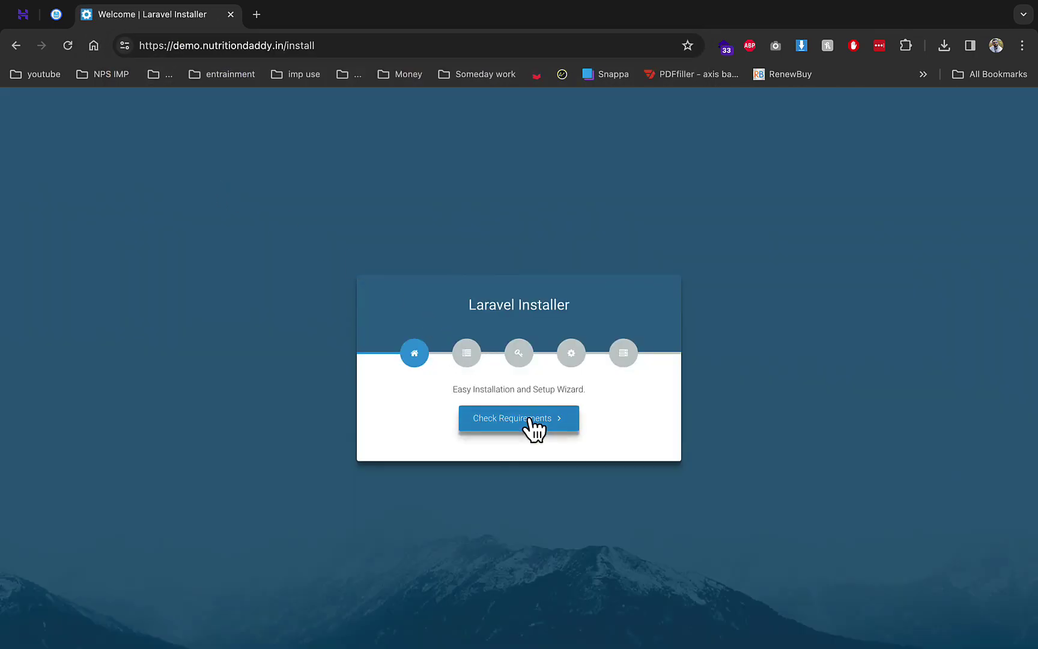
{"action": "left_click", "coordinate": [529, 420]}
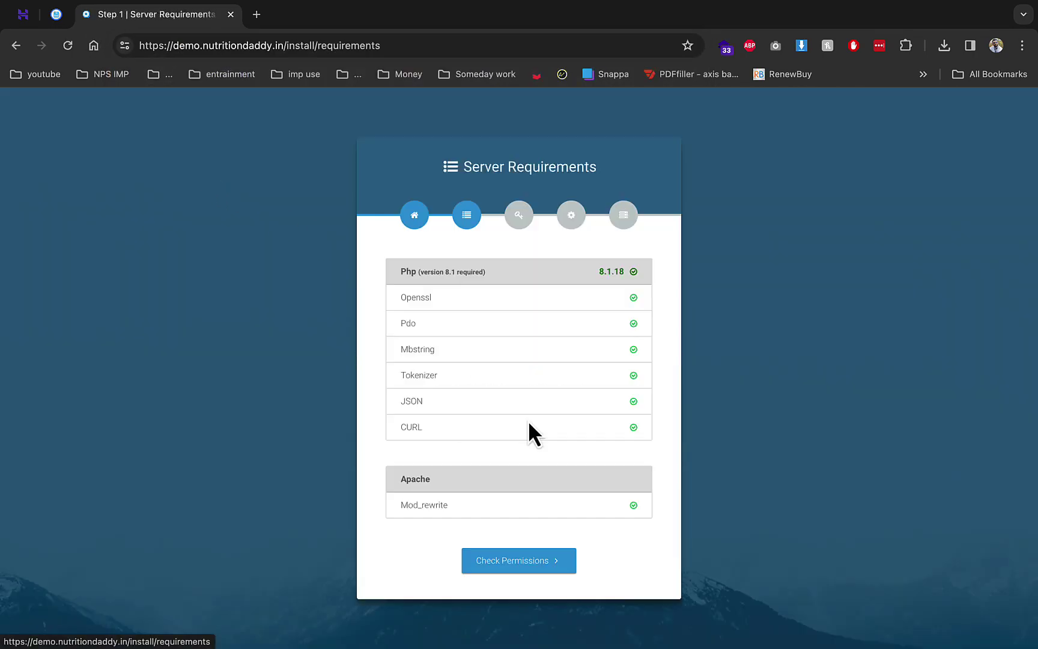
{"action": "left_click", "coordinate": [573, 580]}
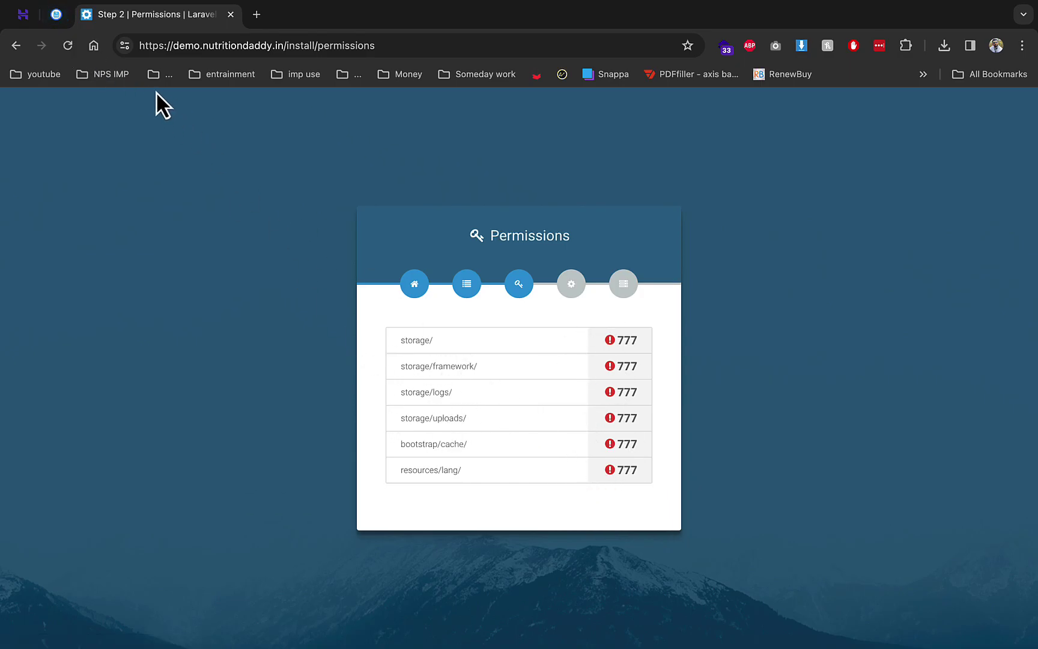
Give the storage folder and storage/framework 777 permissions
{"action": "left_click", "coordinate": [55, 14]}
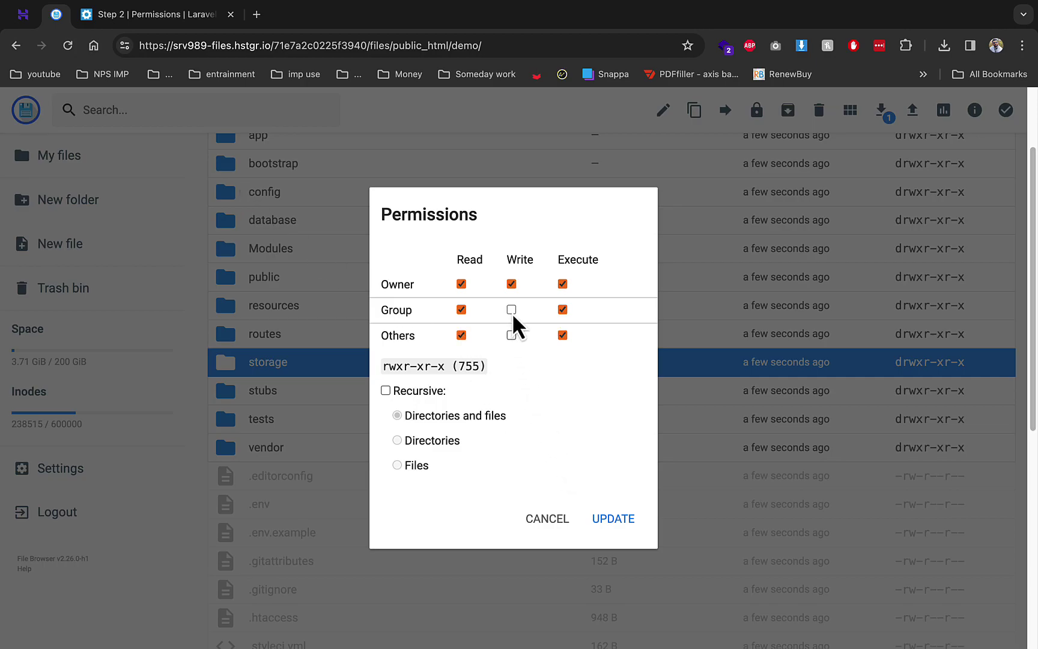
{"action": "left_click", "coordinate": [615, 519]}
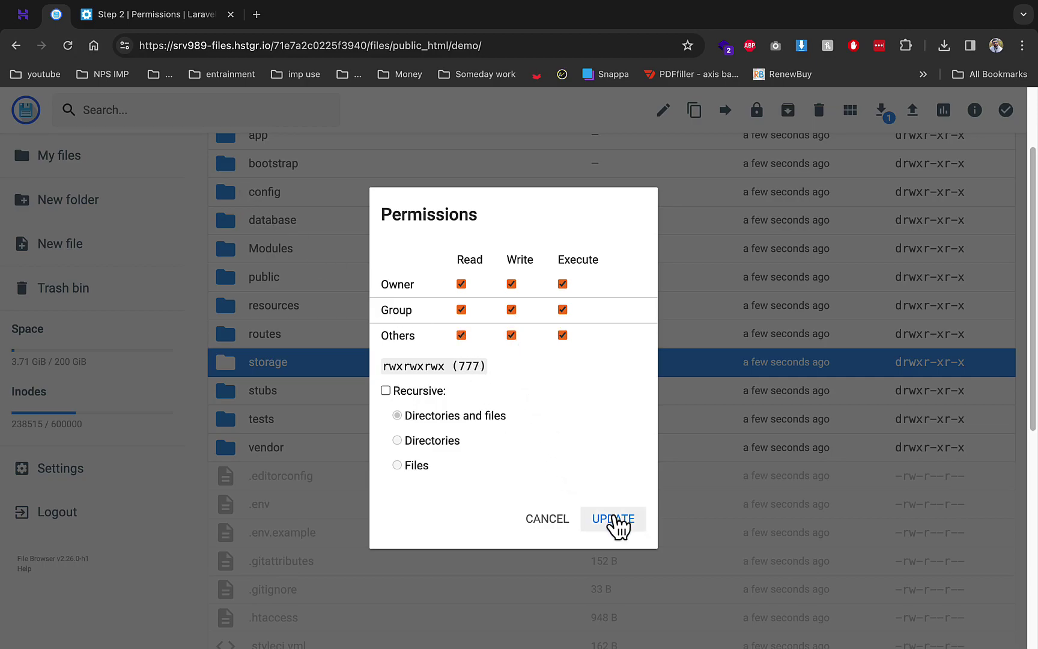
{"action": "double_click", "coordinate": [313, 481]}
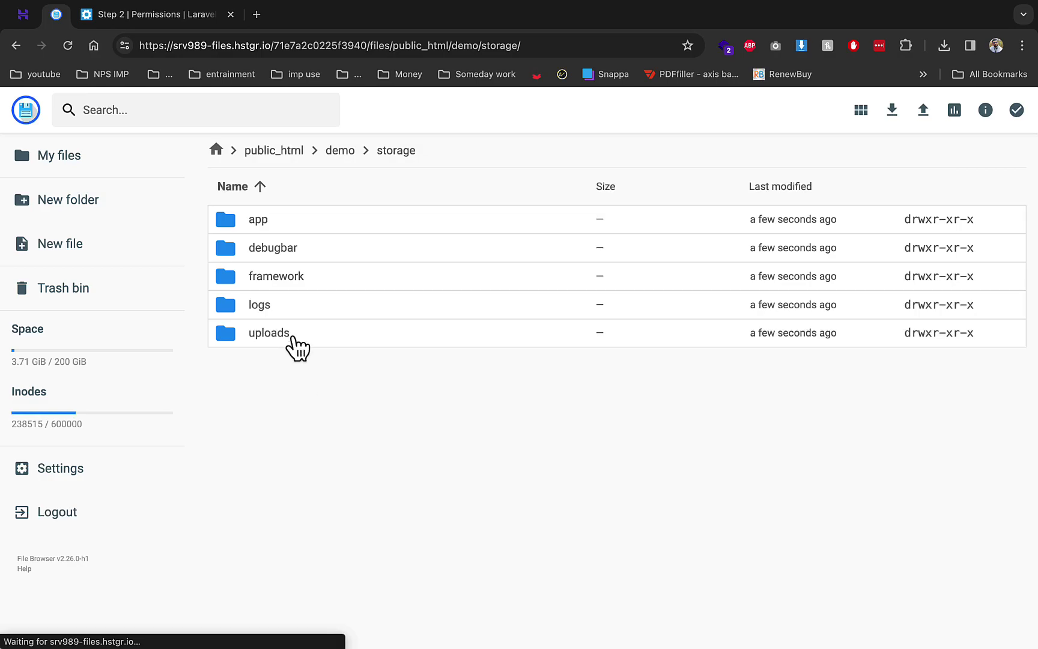
{"action": "right_click", "coordinate": [285, 279]}
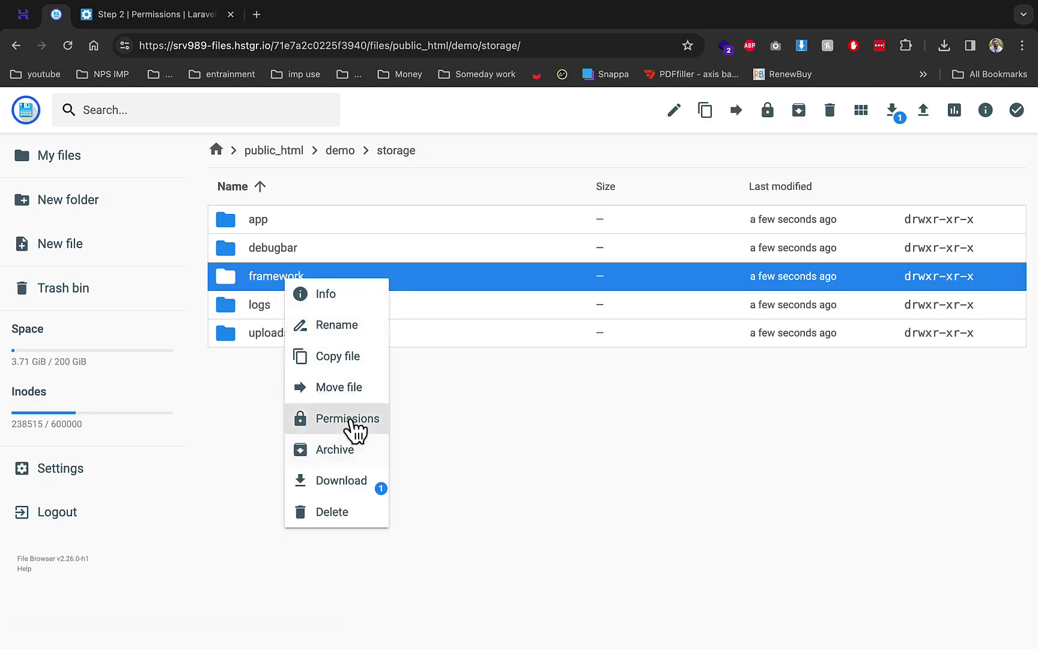
{"action": "left_click", "coordinate": [353, 422]}
{"action": "left_click", "coordinate": [517, 309]}
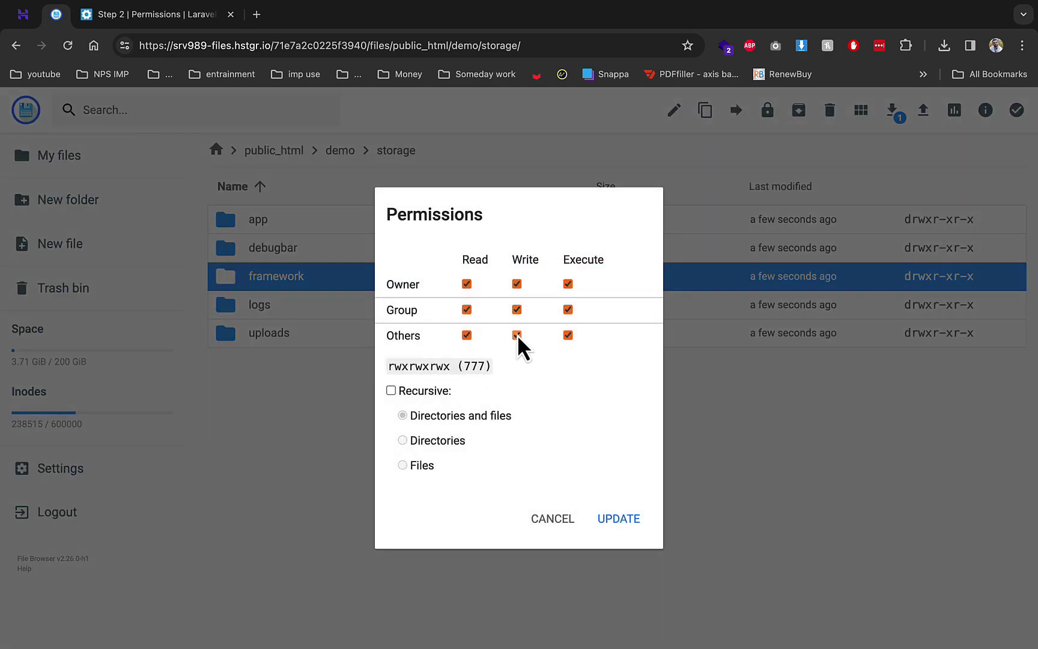
{"action": "left_click", "coordinate": [619, 519]}
Give storage/logs and storage/uploads 777 permissions
{"action": "right_click", "coordinate": [294, 304]}
{"action": "left_click", "coordinate": [356, 443]}
{"action": "left_click", "coordinate": [517, 310]}
{"action": "left_click", "coordinate": [517, 335]}
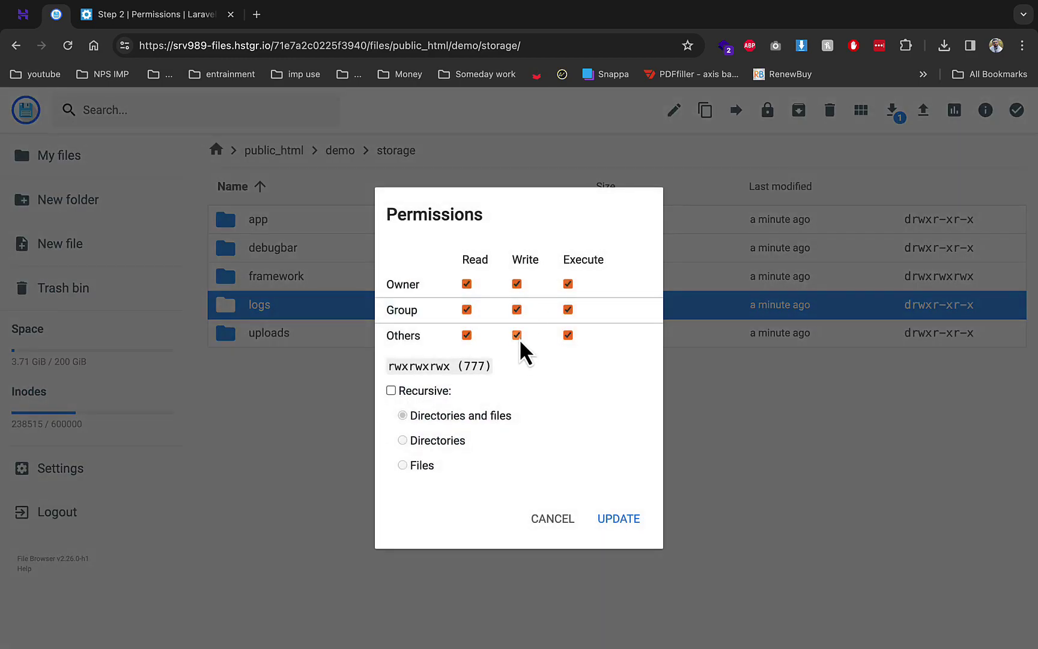
{"action": "left_click", "coordinate": [625, 522]}
{"action": "right_click", "coordinate": [298, 337]}
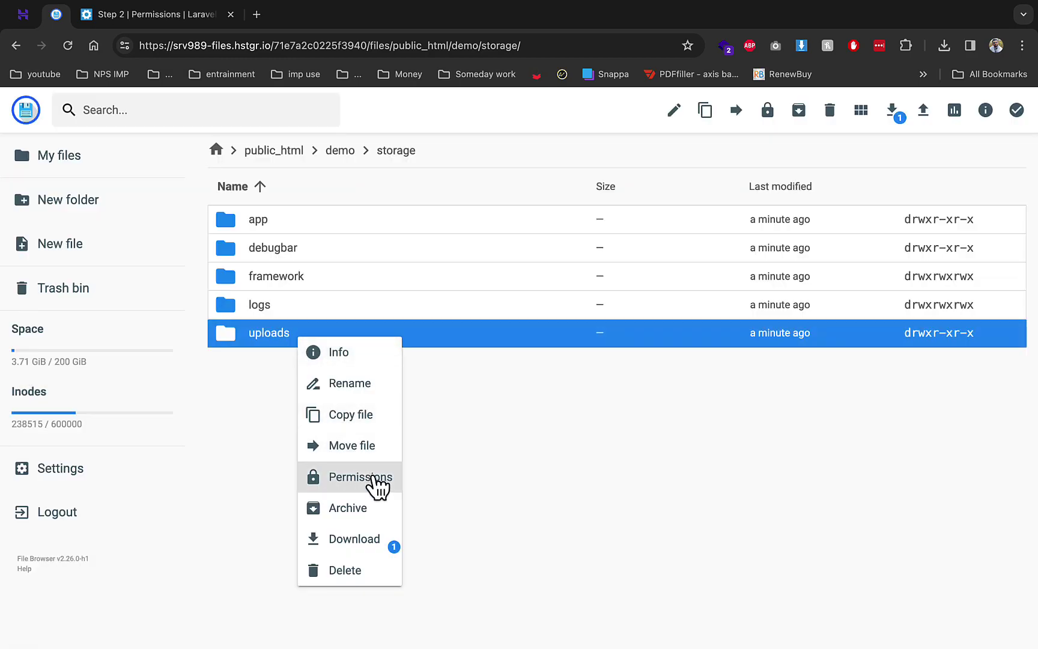
{"action": "left_click", "coordinate": [360, 477]}
{"action": "left_click", "coordinate": [516, 310]}
{"action": "left_click", "coordinate": [516, 335]}
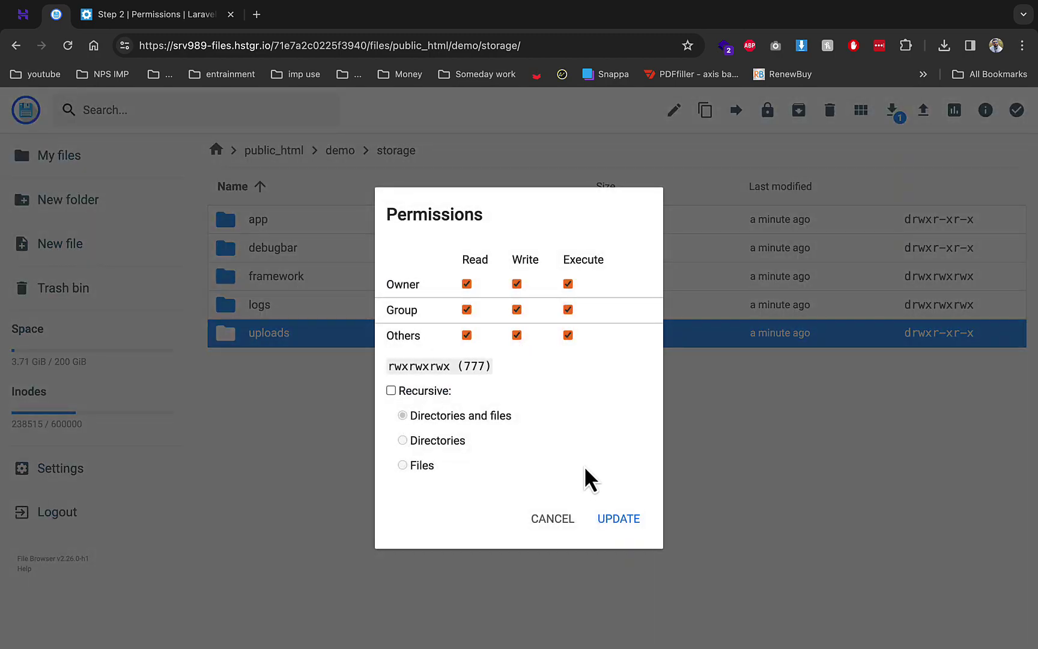
{"action": "left_click", "coordinate": [618, 519]}
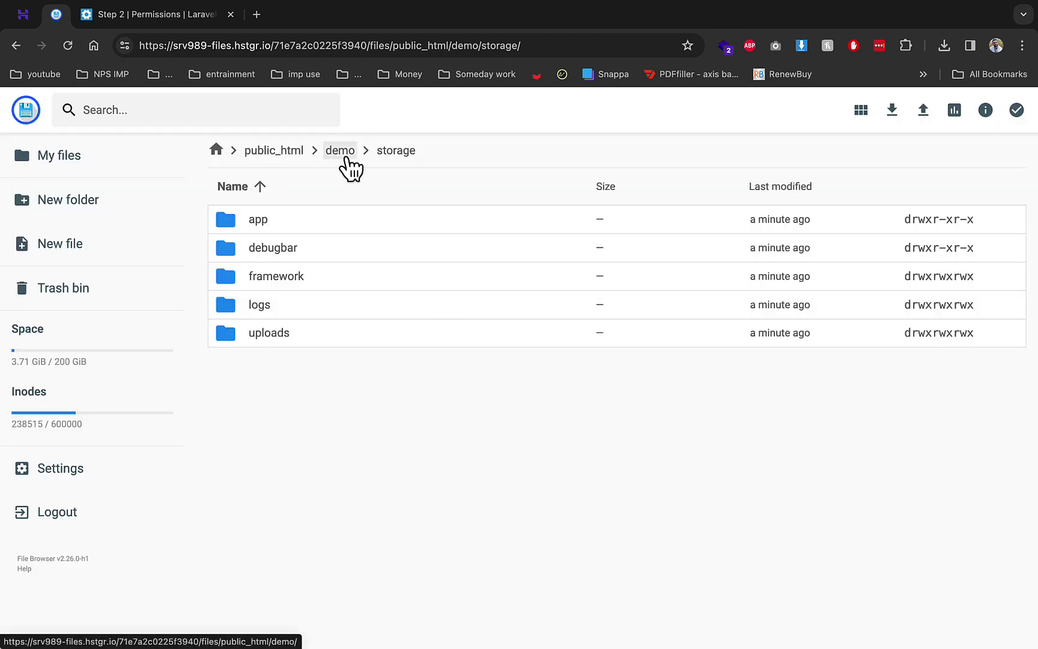
Give bootstrap/cache 777 permissions
{"action": "left_click", "coordinate": [340, 152]}
{"action": "left_click", "coordinate": [265, 283]}
{"action": "double_click", "coordinate": [264, 283]}
{"action": "right_click", "coordinate": [255, 223]}
{"action": "left_click", "coordinate": [312, 361]}
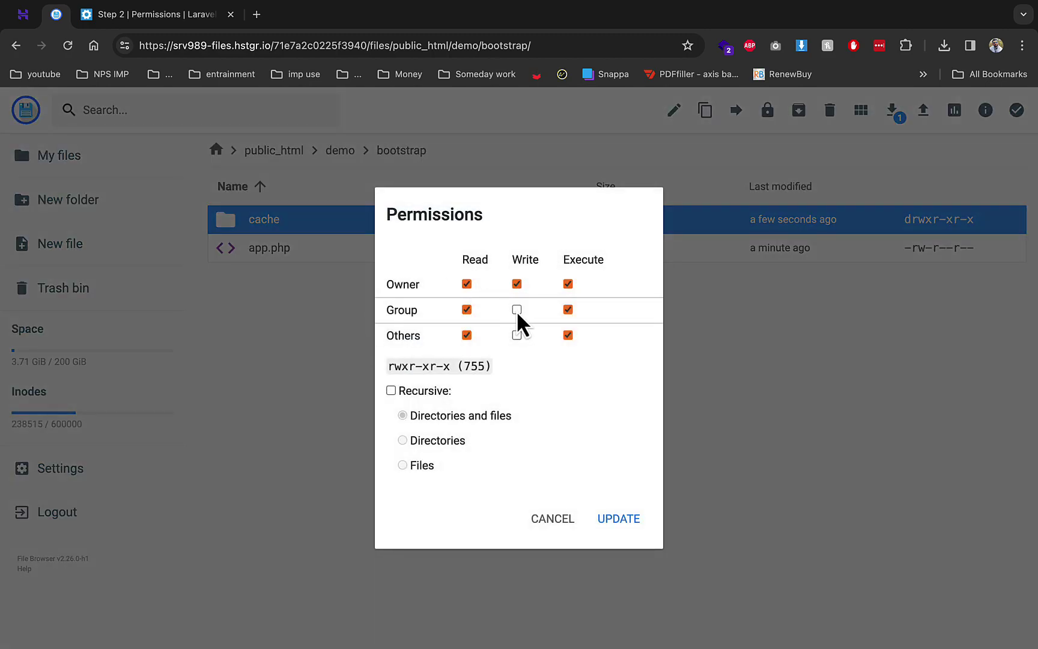
{"action": "left_click", "coordinate": [619, 516]}
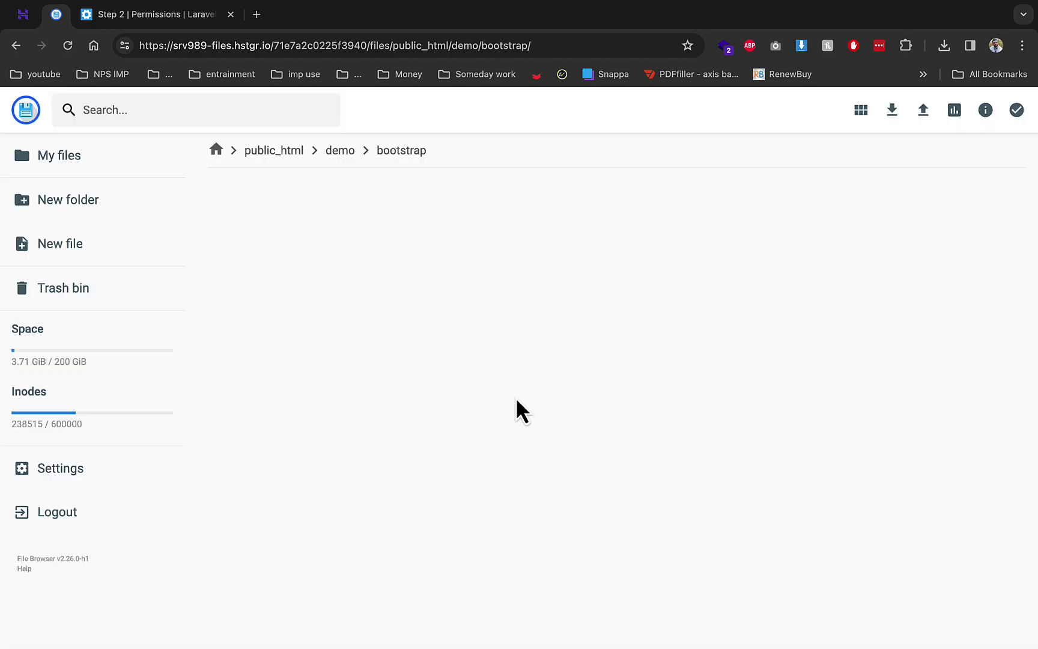
Give resources/lang 777 permissions and go back to the installer's permissions check
{"action": "left_click", "coordinate": [340, 152]}
{"action": "double_click", "coordinate": [318, 419]}
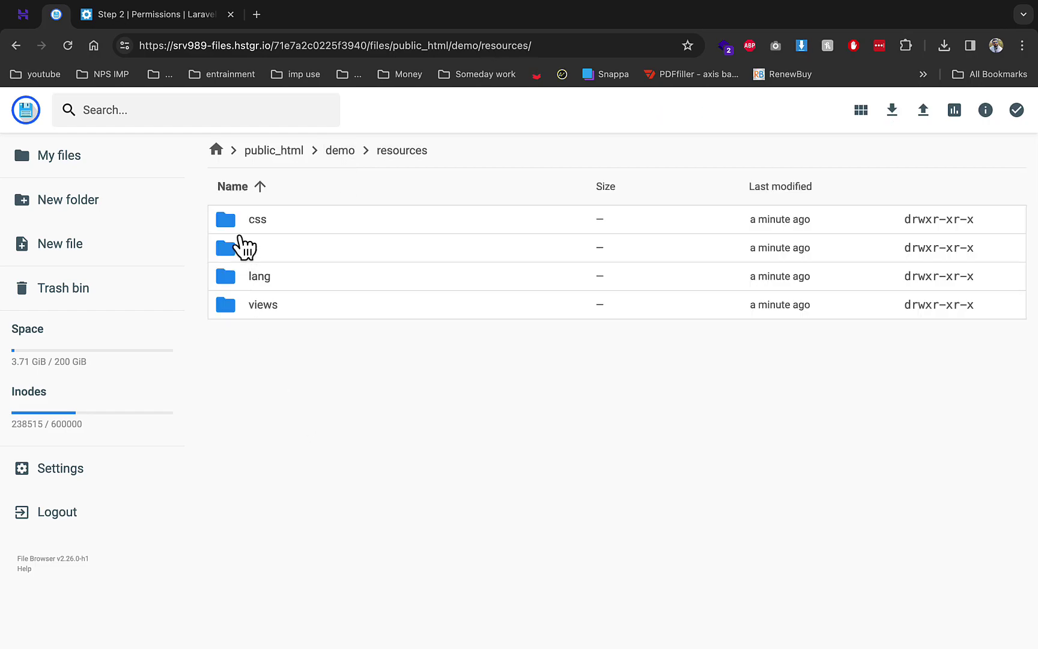
{"action": "right_click", "coordinate": [263, 277]}
{"action": "left_click", "coordinate": [333, 416]}
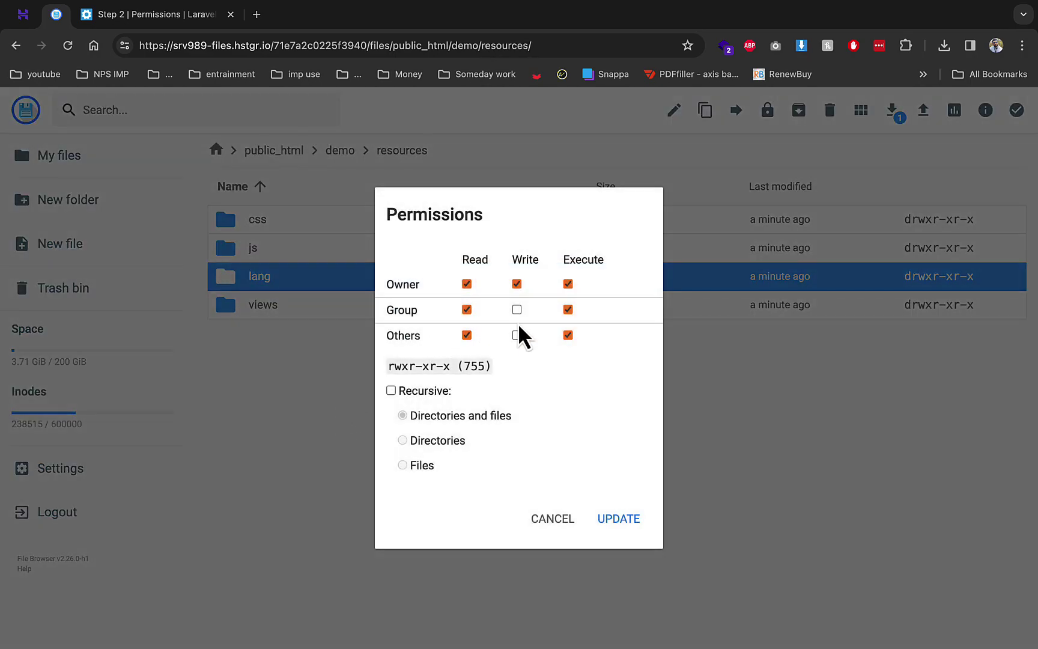
{"action": "left_click", "coordinate": [517, 335]}
{"action": "left_click", "coordinate": [616, 517]}
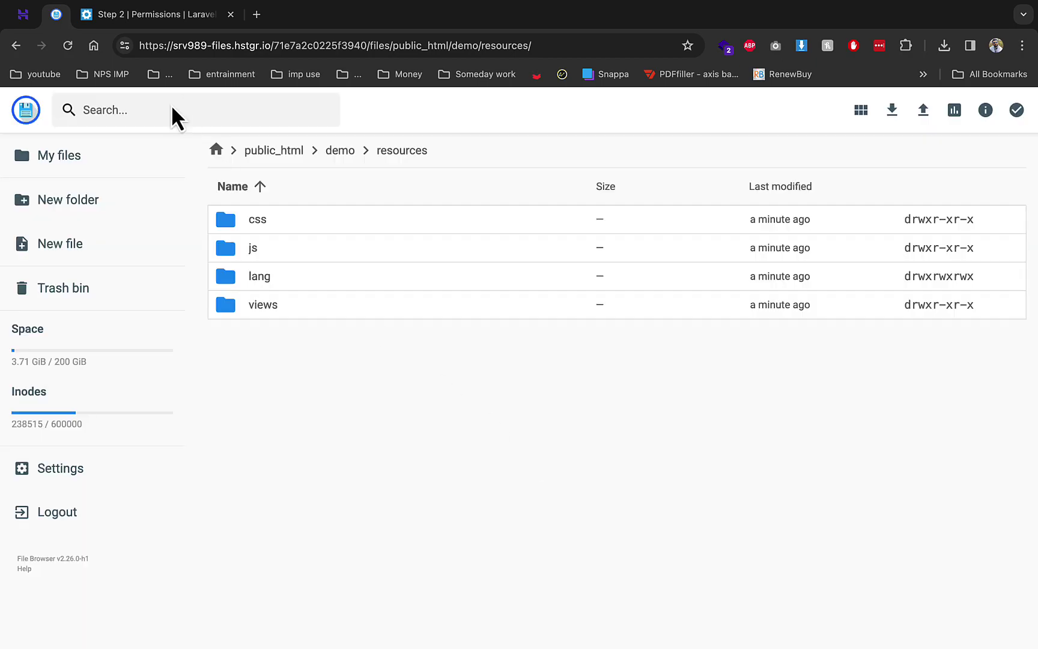
{"action": "left_click", "coordinate": [145, 17]}
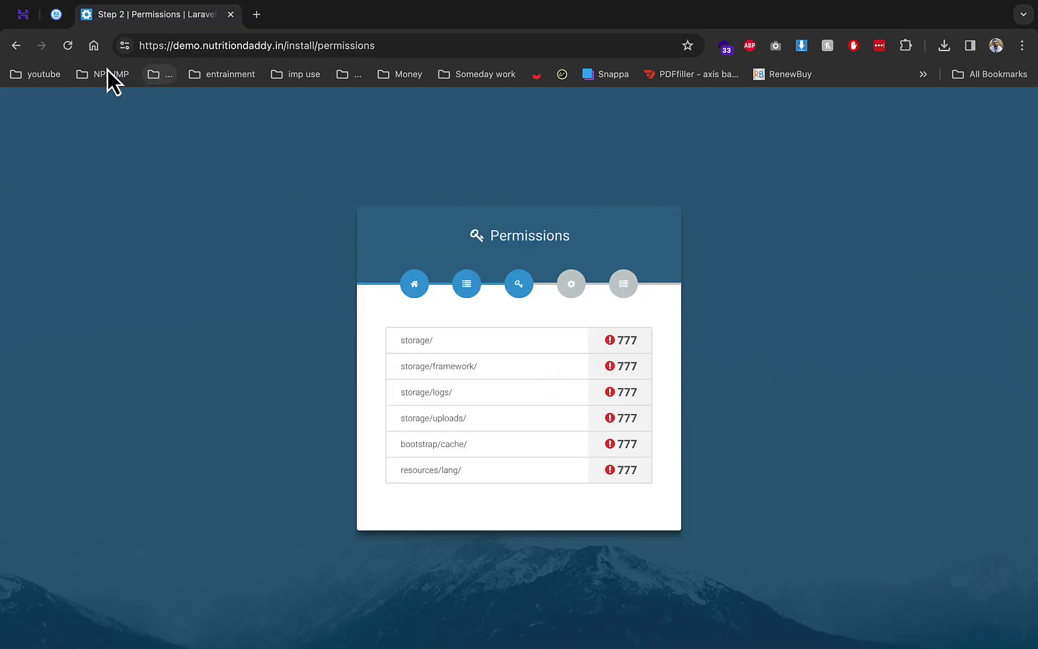
Pass the permissions recheck, choose Form Wizard Setup, and set App Name to Demo
{"action": "left_click", "coordinate": [76, 53]}
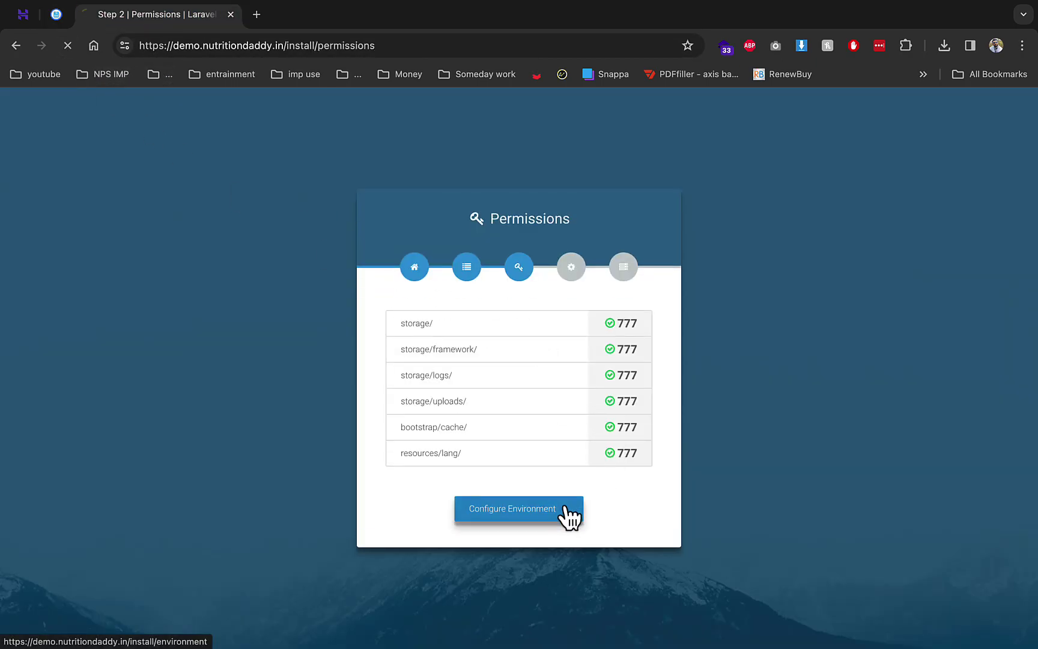
{"action": "left_click", "coordinate": [566, 509]}
{"action": "left_click", "coordinate": [496, 429]}
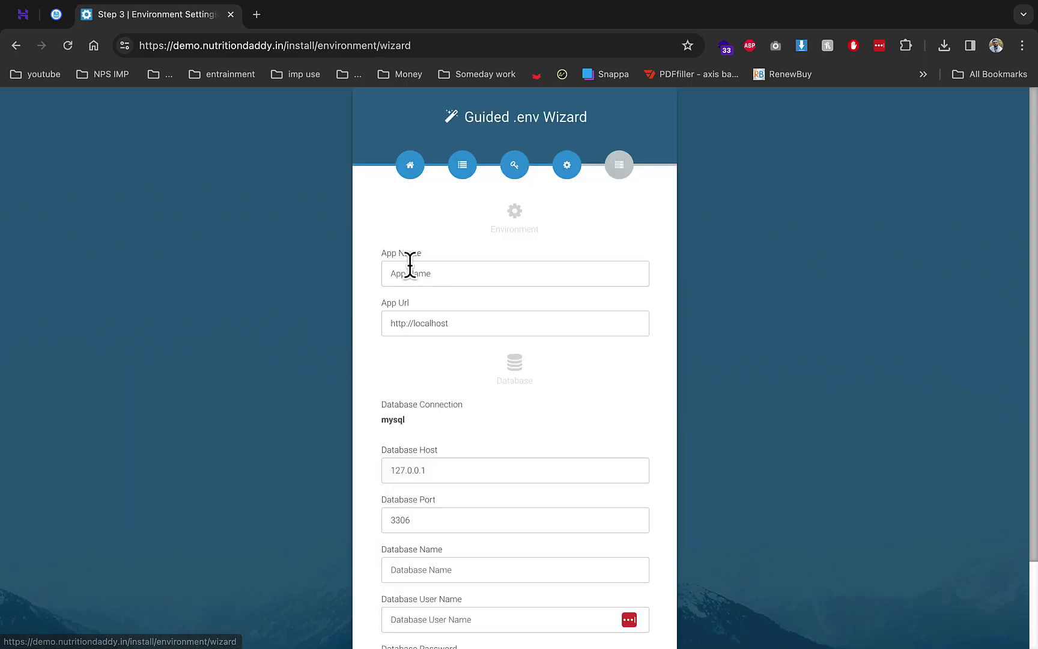
{"action": "left_click", "coordinate": [424, 272]}
{"action": "left_click", "coordinate": [472, 310]}
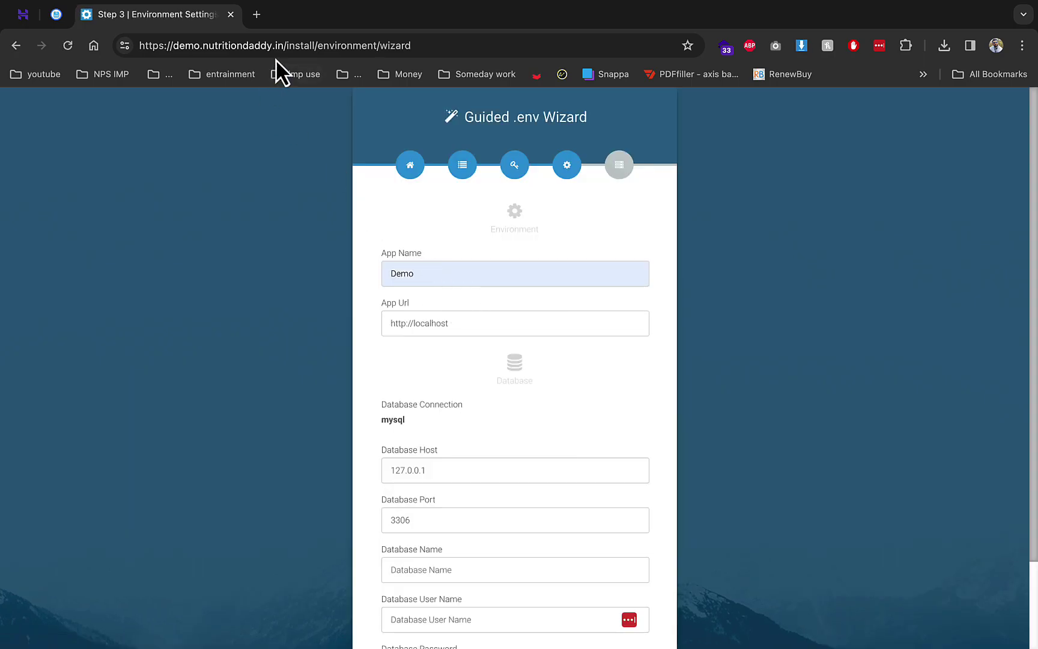
Paste the site address into App Url and set Database Host to localhost
{"action": "left_click_drag", "start_coordinate": [289, 45], "coordinate": [133, 46]}
{"action": "key", "text": "ctrl+c"}
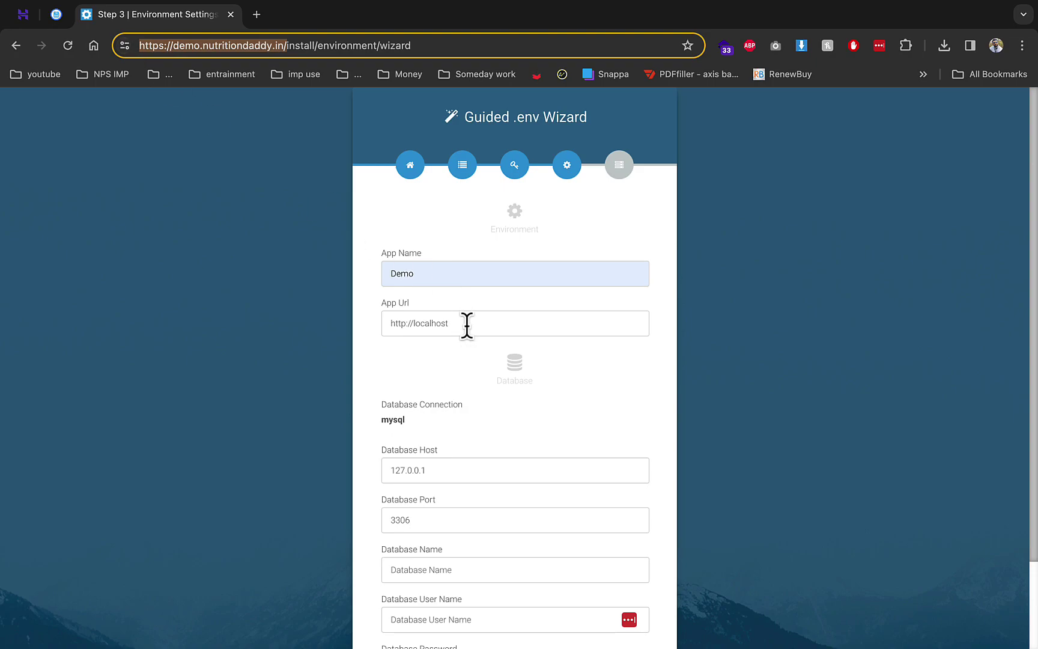
{"action": "left_click", "coordinate": [481, 328]}
{"action": "key", "text": "ctrl+v"}
{"action": "double_click", "coordinate": [451, 470]}
{"action": "type", "text": "l"}
{"action": "left_click", "coordinate": [483, 516]}
{"action": "scroll", "coordinate": [479, 510], "scroll_direction": "down", "scroll_amount": 2}
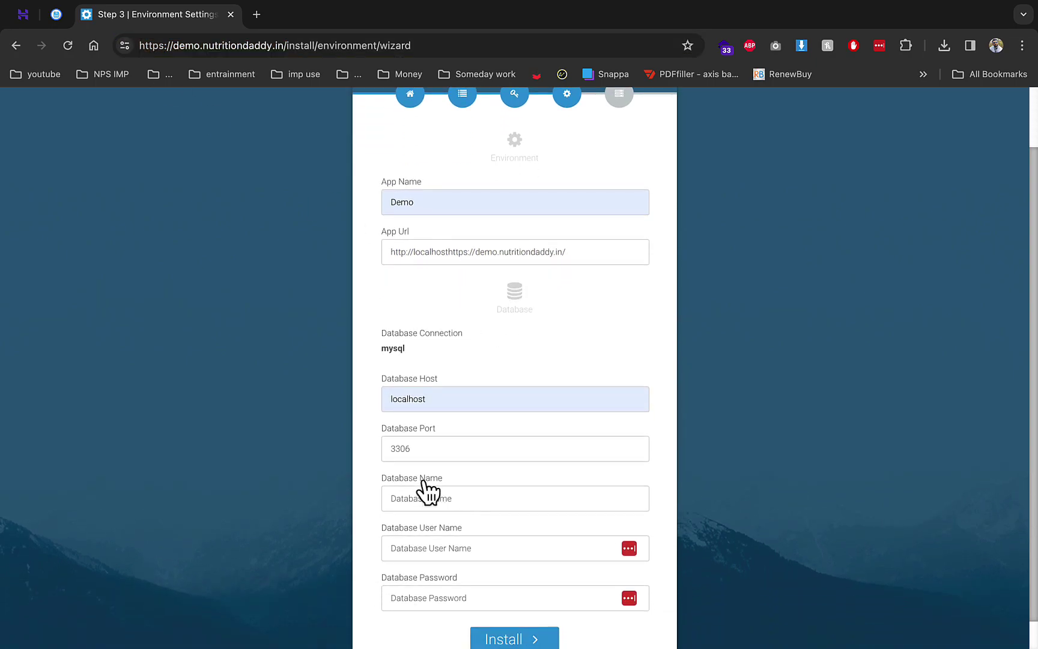
{"action": "left_click", "coordinate": [56, 17]}
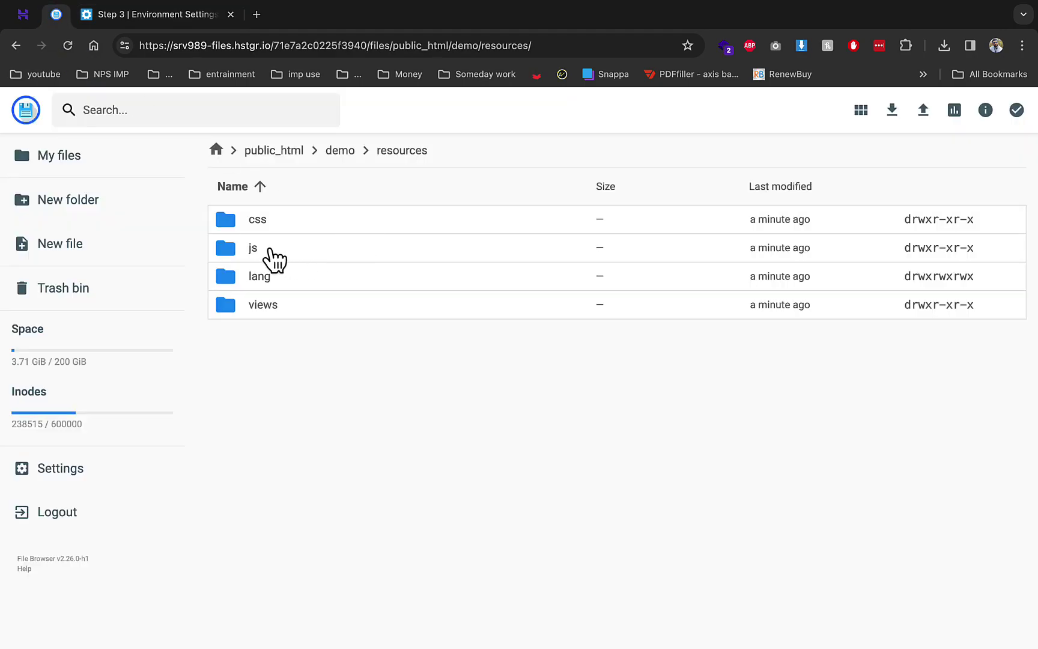
Copy the demo1 database name from hPanel into Database Name and User Name, and enter the password
{"action": "left_click", "coordinate": [23, 16]}
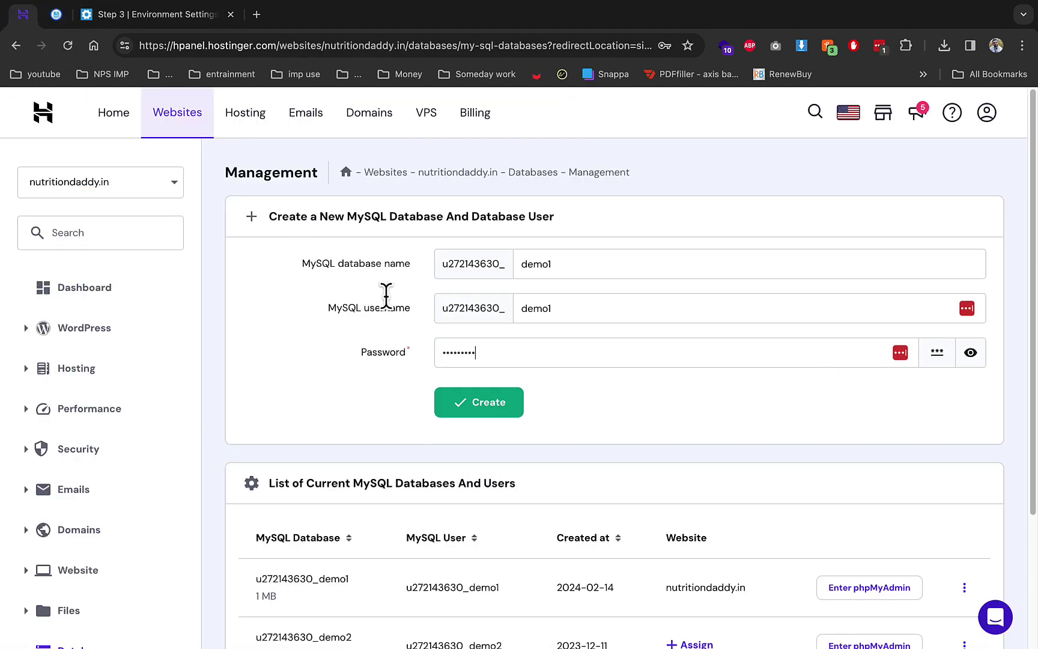
{"action": "double_click", "coordinate": [343, 577]}
{"action": "left_click", "coordinate": [155, 18]}
{"action": "left_click", "coordinate": [429, 498]}
{"action": "key", "text": "ctrl+v"}
{"action": "left_click", "coordinate": [430, 548]}
{"action": "key", "text": "ctrl+v"}
{"action": "left_click", "coordinate": [438, 594]}
{"action": "type", "text": "••"}
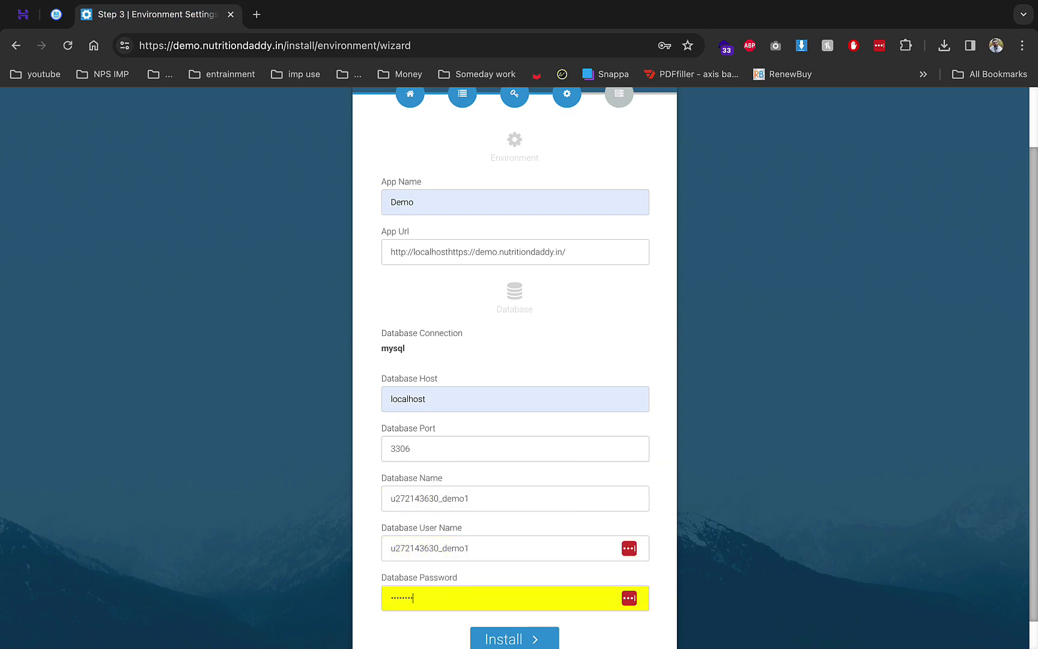
{"action": "scroll", "coordinate": [441, 589], "scroll_direction": "down", "scroll_amount": 1}
{"action": "left_click", "coordinate": [514, 609]}
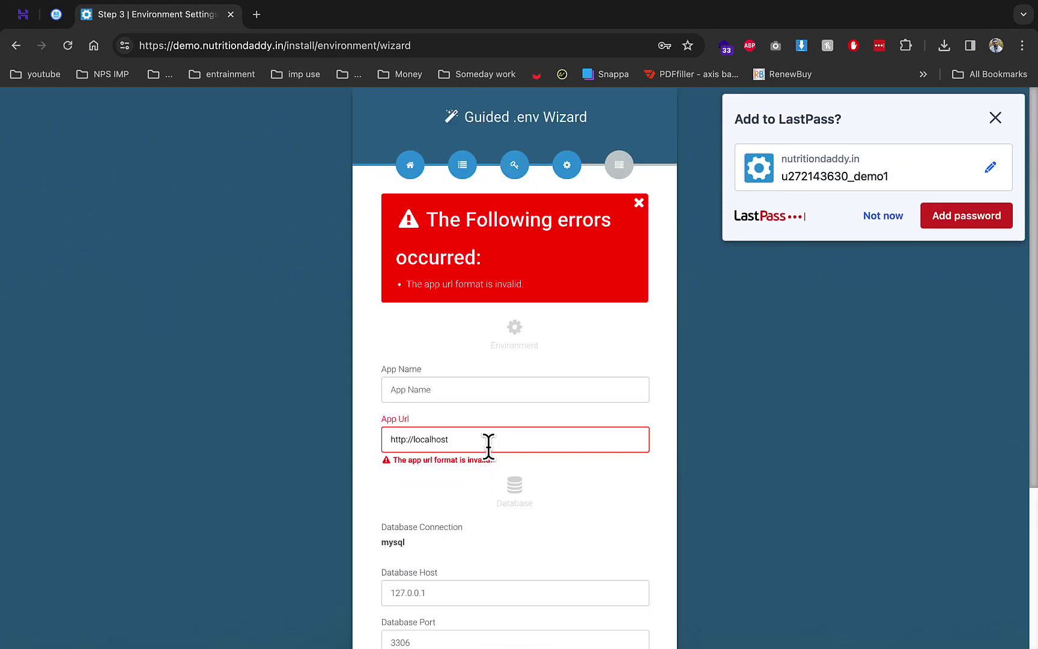
{"action": "left_click_drag", "start_coordinate": [284, 45], "coordinate": [140, 46]}
{"action": "left_click_drag", "start_coordinate": [210, 45], "coordinate": [500, 430]}
{"action": "left_click", "coordinate": [491, 389]}
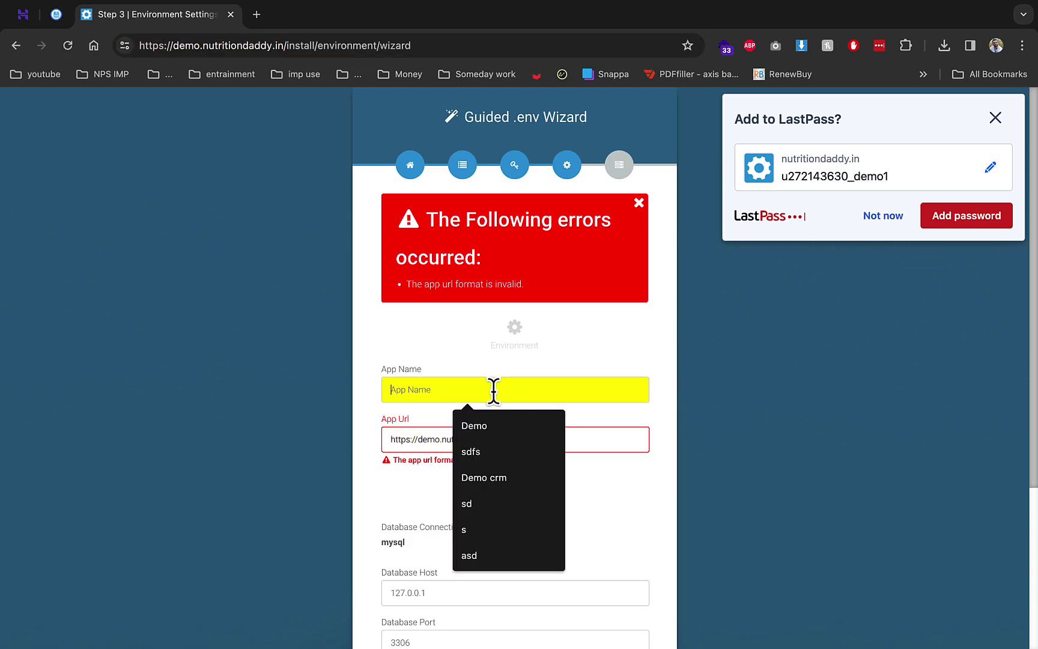
{"action": "left_click", "coordinate": [493, 429]}
{"action": "left_click", "coordinate": [888, 217]}
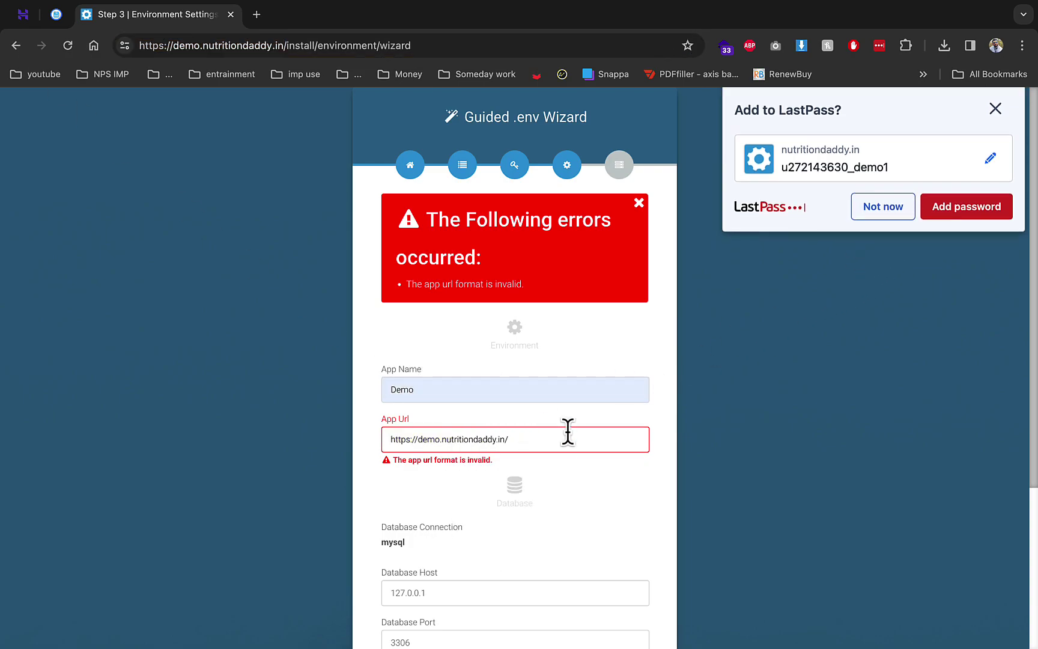
Set Database Host to localhost, choose demo1 as database name and user, and enter the password
{"action": "scroll", "coordinate": [541, 433], "scroll_direction": "down", "scroll_amount": 4}
{"action": "triple_click", "coordinate": [442, 372]}
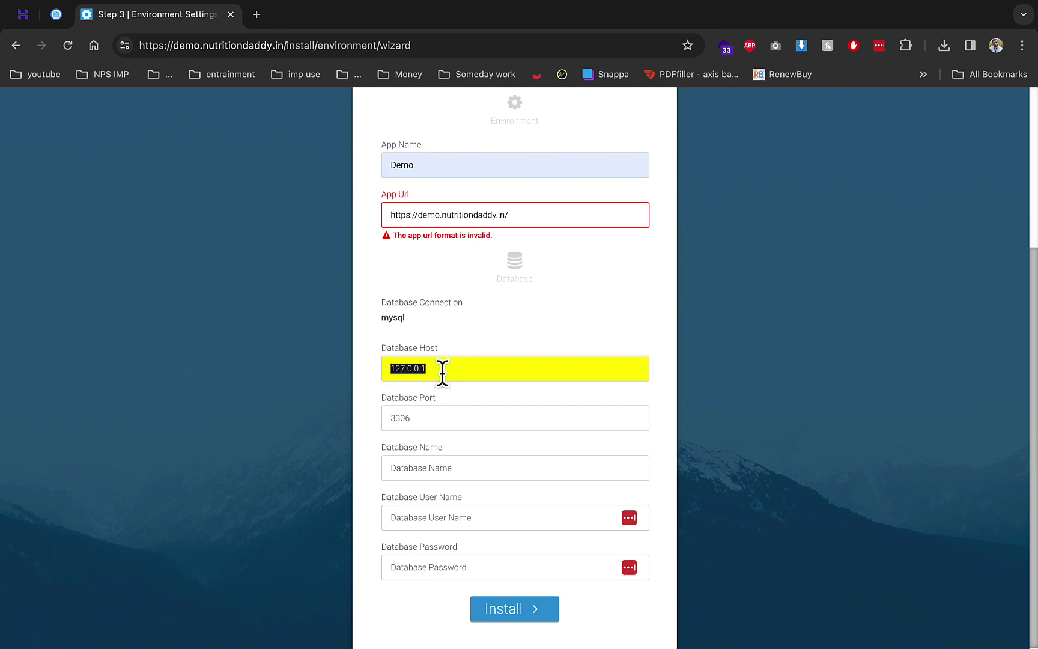
{"action": "left_click", "coordinate": [472, 403]}
{"action": "left_click", "coordinate": [462, 468]}
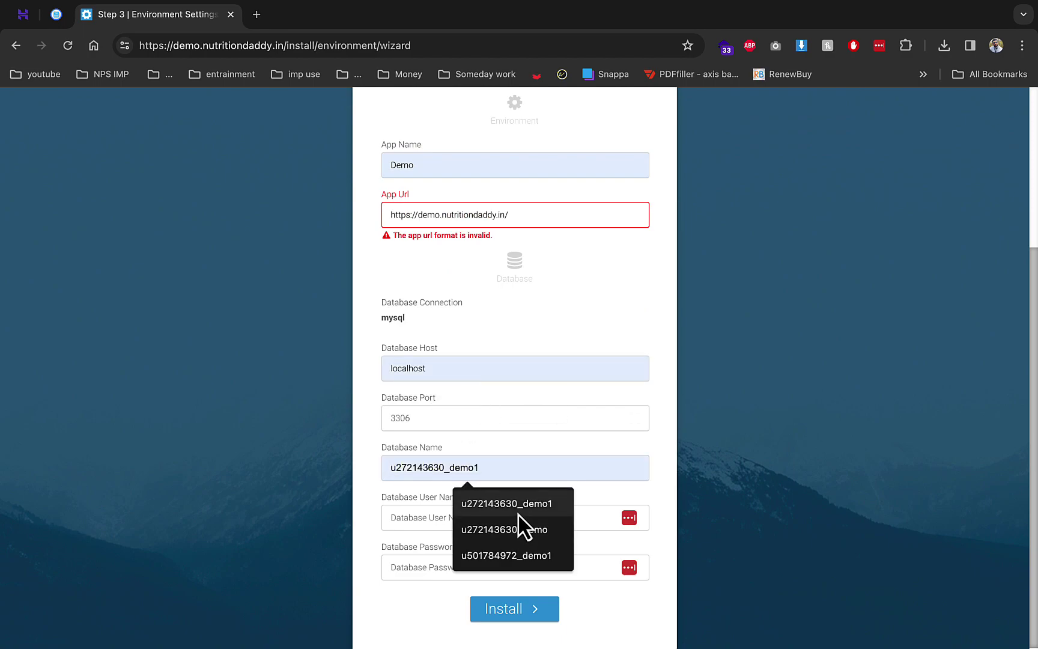
{"action": "left_click", "coordinate": [518, 505]}
{"action": "left_click", "coordinate": [478, 515]}
{"action": "left_click", "coordinate": [537, 553]}
{"action": "left_click", "coordinate": [517, 566]}
{"action": "type", "text": "••"}
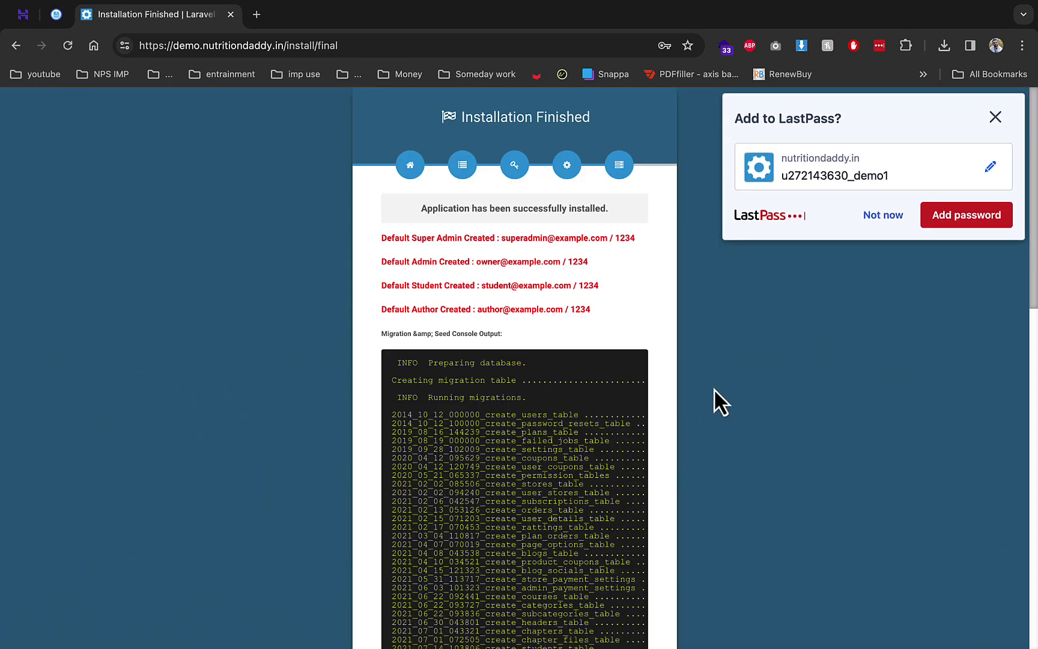
Dismiss the password prompt and review the default admin, author and student logins on the summary
{"action": "left_click", "coordinate": [882, 216]}
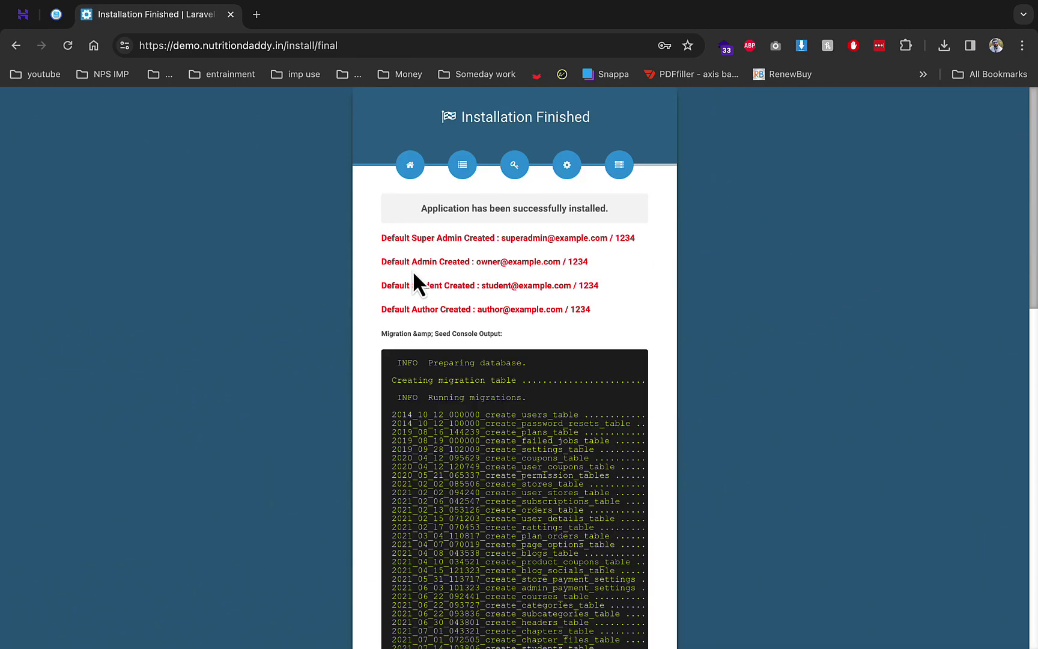
{"action": "left_click_drag", "start_coordinate": [392, 237], "coordinate": [584, 301]}
{"action": "left_click", "coordinate": [461, 308]}
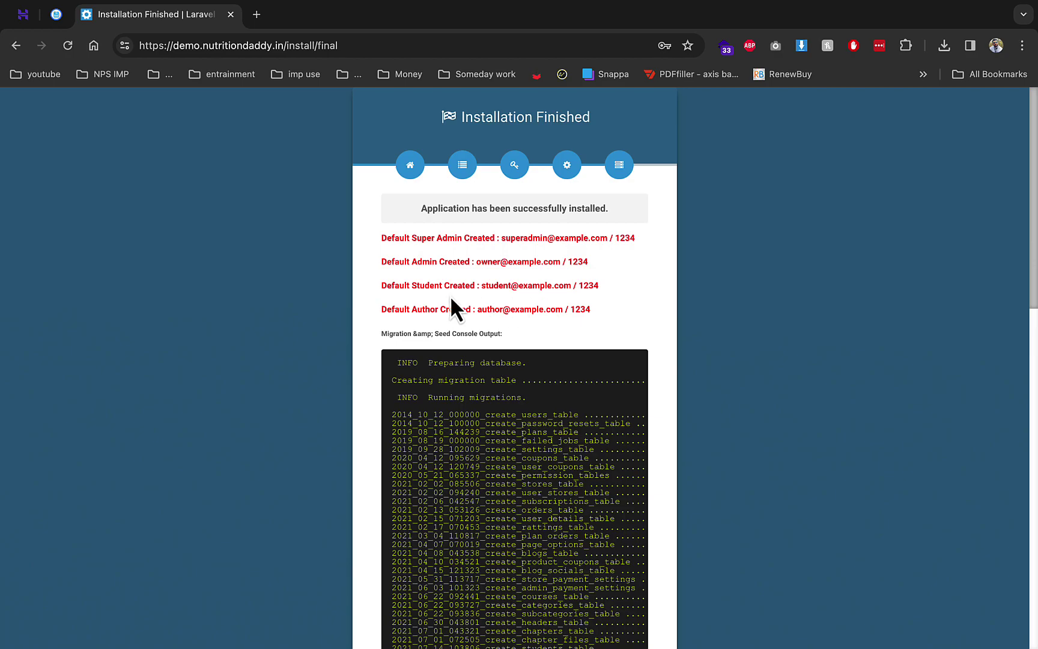
{"action": "left_click_drag", "start_coordinate": [382, 309], "coordinate": [471, 309]}
{"action": "left_click_drag", "start_coordinate": [422, 262], "coordinate": [512, 262]}
{"action": "left_click", "coordinate": [457, 243]}
{"action": "left_click_drag", "start_coordinate": [460, 282], "coordinate": [567, 286]}
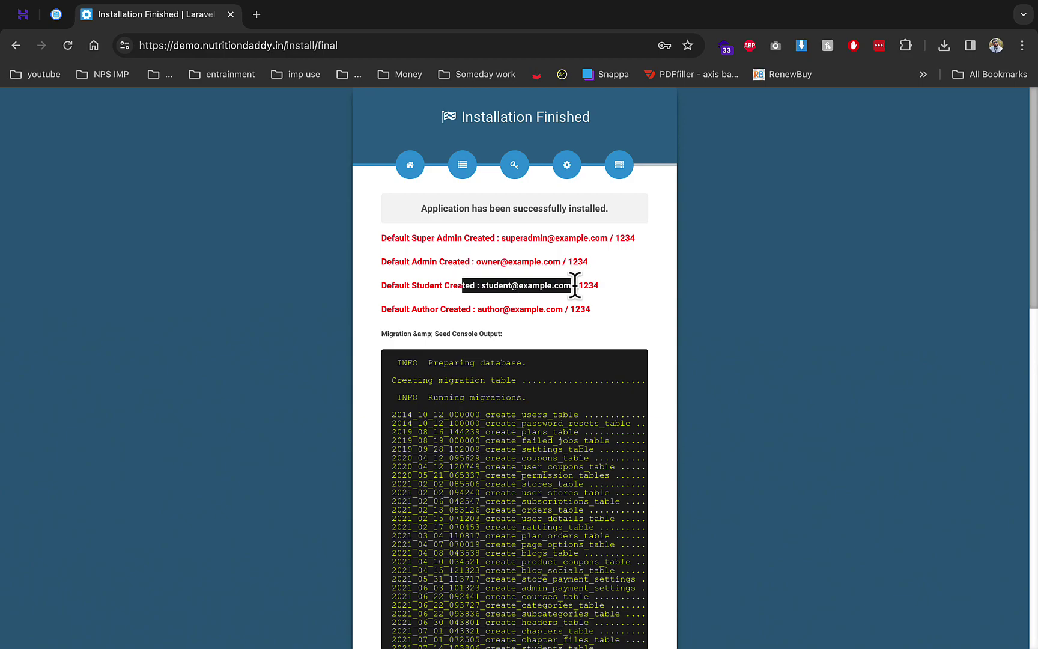
Open the installed LmsGo site in a new tab and pin the installer tab
{"action": "scroll", "coordinate": [540, 283], "scroll_direction": "down", "scroll_amount": 20}
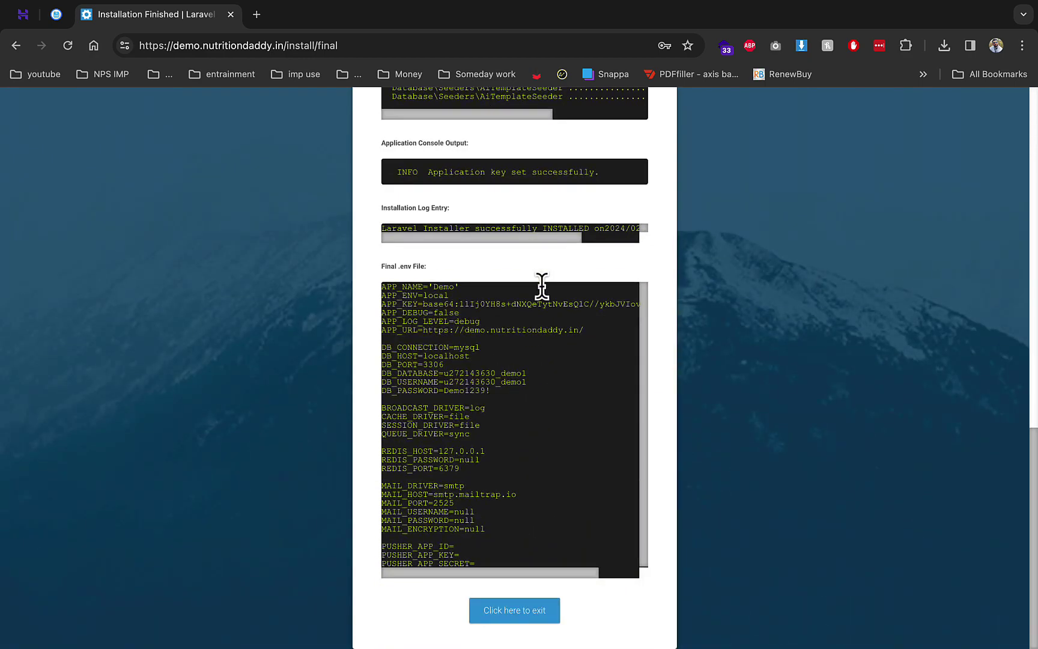
{"action": "right_click", "coordinate": [512, 610]}
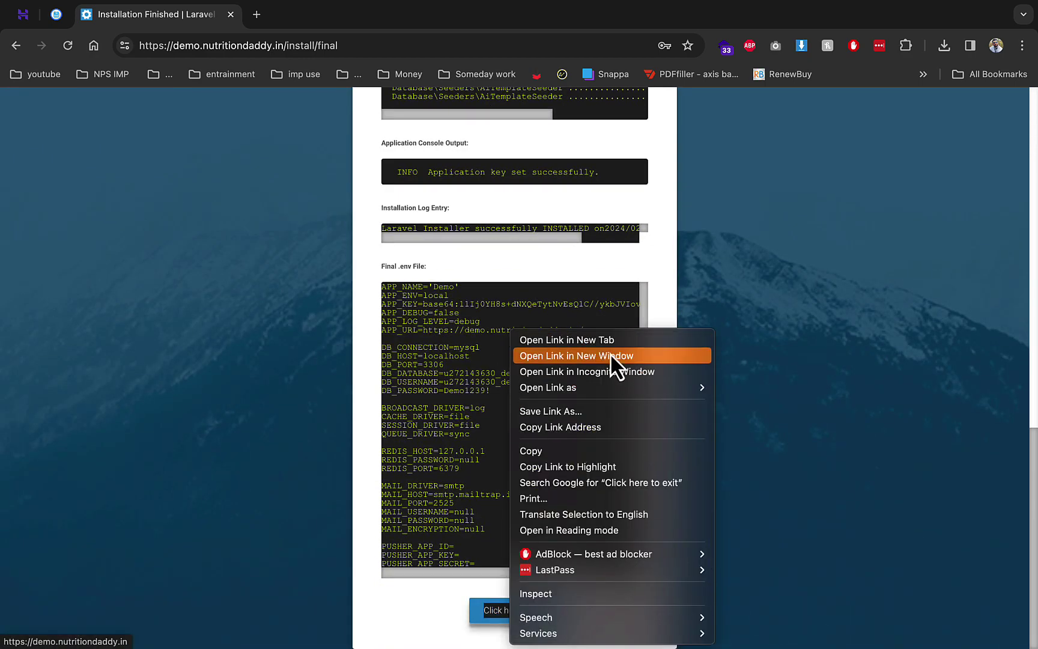
{"action": "left_click", "coordinate": [583, 340]}
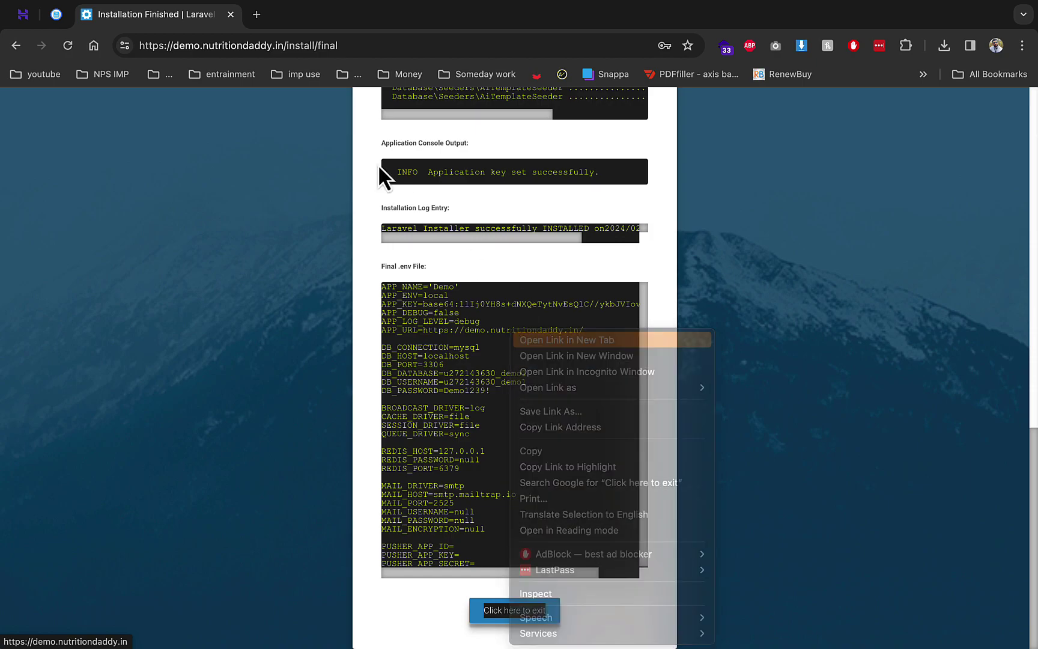
{"action": "right_click", "coordinate": [179, 18]}
{"action": "left_click", "coordinate": [197, 128]}
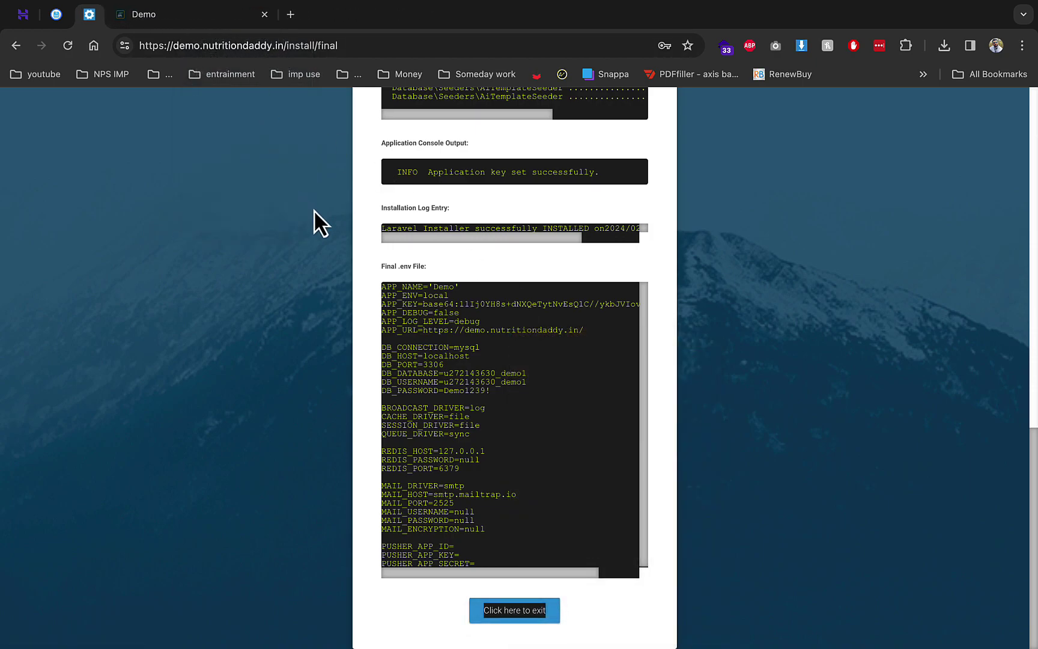
Browse the new Demo site's homepage and go to its login page
{"action": "left_click", "coordinate": [223, 19]}
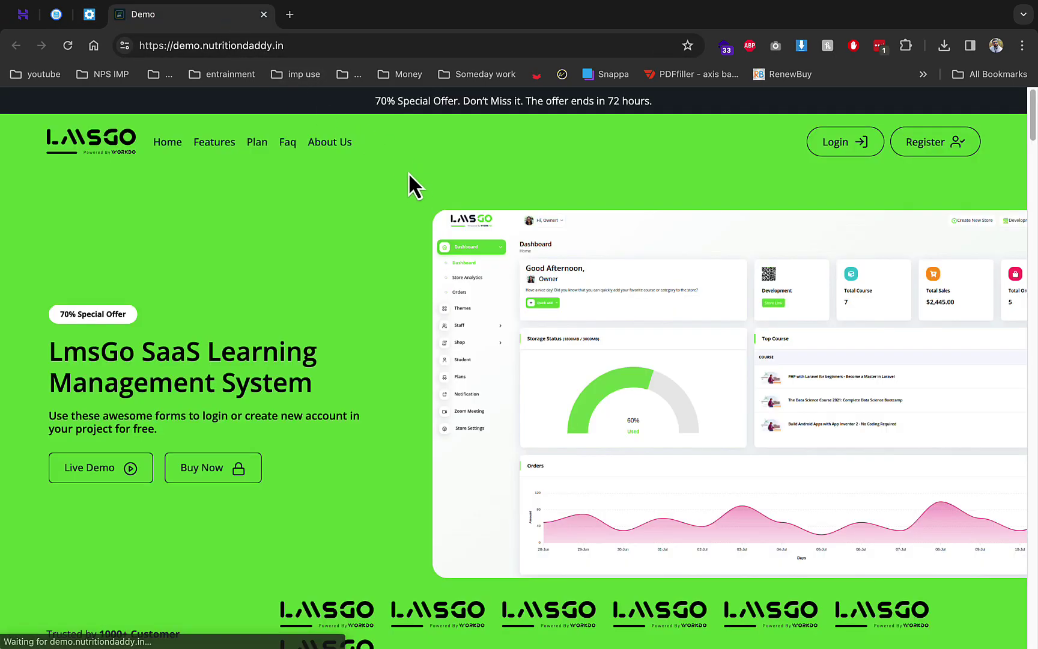
{"action": "scroll", "coordinate": [480, 263], "scroll_direction": "down", "scroll_amount": 5}
{"action": "scroll", "coordinate": [384, 267], "scroll_direction": "up", "scroll_amount": 8}
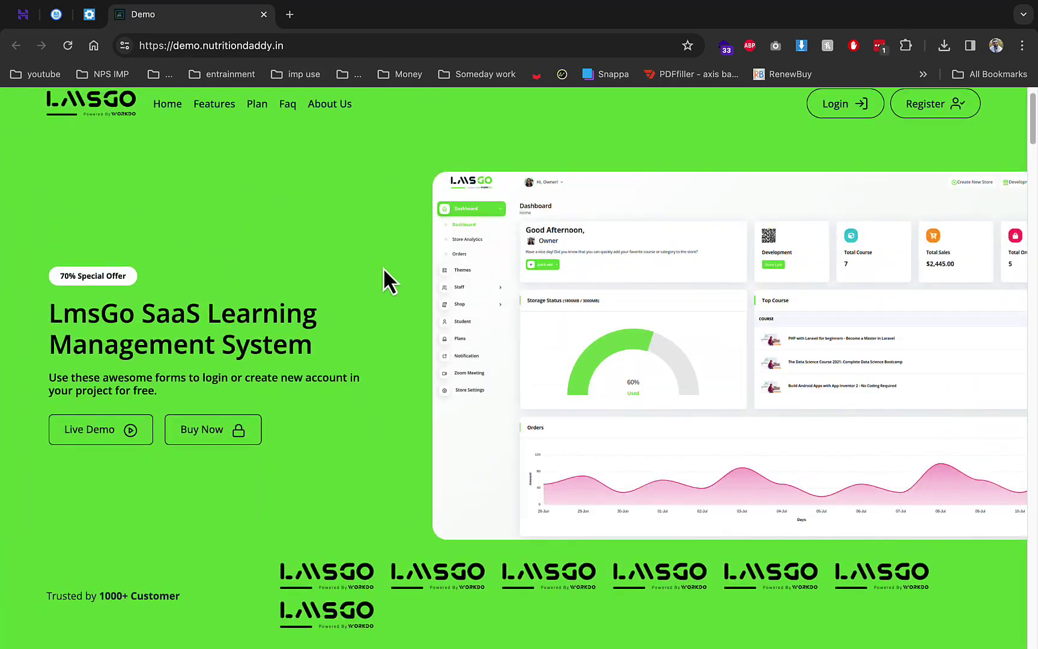
{"action": "scroll", "coordinate": [456, 282], "scroll_direction": "down", "scroll_amount": 1}
{"action": "scroll", "coordinate": [627, 280], "scroll_direction": "down", "scroll_amount": 6}
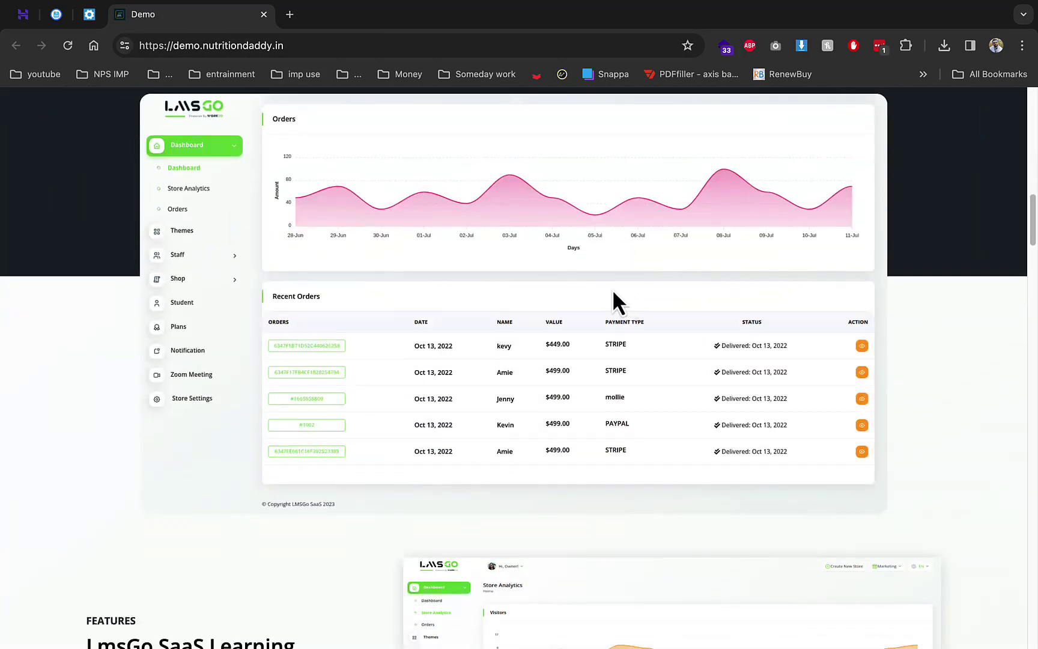
{"action": "scroll", "coordinate": [249, 258], "scroll_direction": "down", "scroll_amount": 8}
{"action": "left_click_drag", "start_coordinate": [90, 141], "coordinate": [293, 163]}
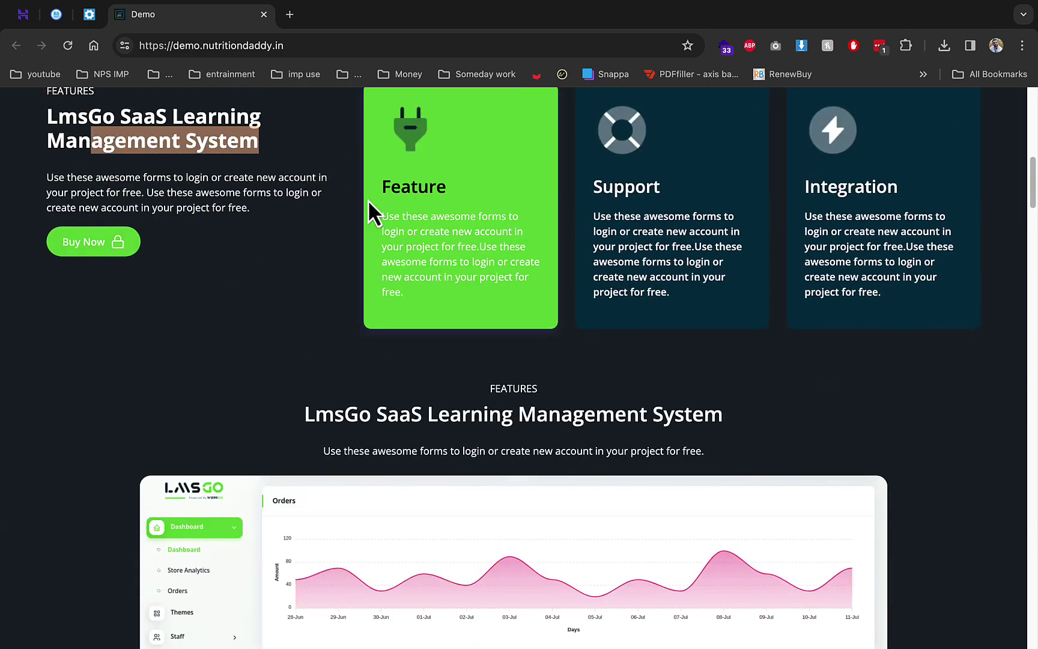
{"action": "scroll", "coordinate": [352, 198], "scroll_direction": "up", "scroll_amount": 4}
{"action": "scroll", "coordinate": [541, 241], "scroll_direction": "up", "scroll_amount": 10}
{"action": "left_click", "coordinate": [812, 143]}
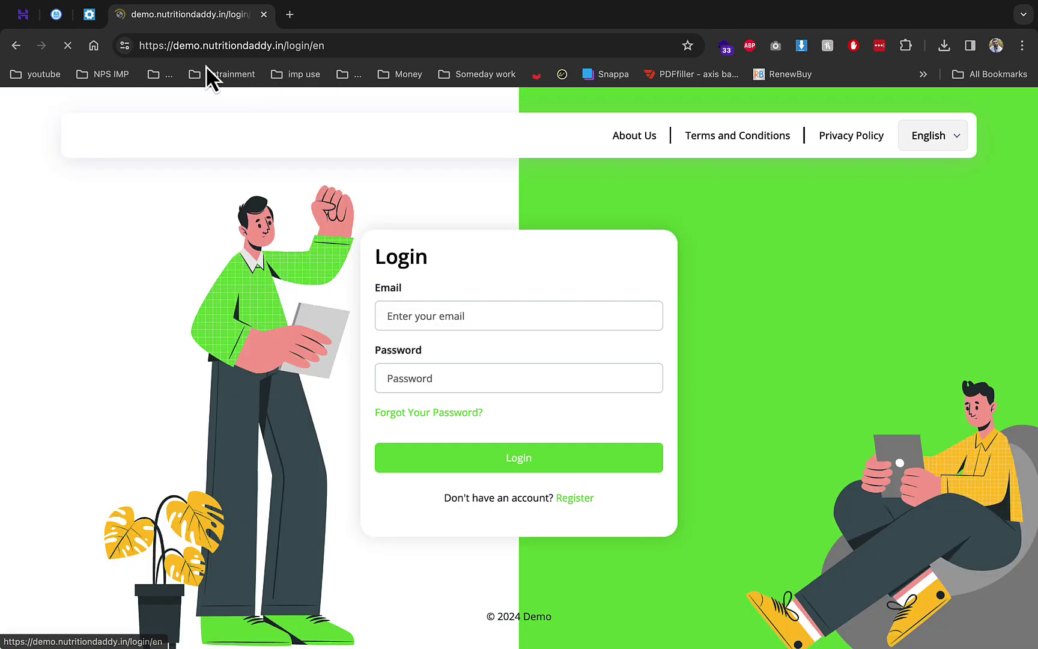
Log in with the super admin email copied from the install summary and its password
{"action": "left_click", "coordinate": [102, 22]}
{"action": "double_click", "coordinate": [510, 238]}
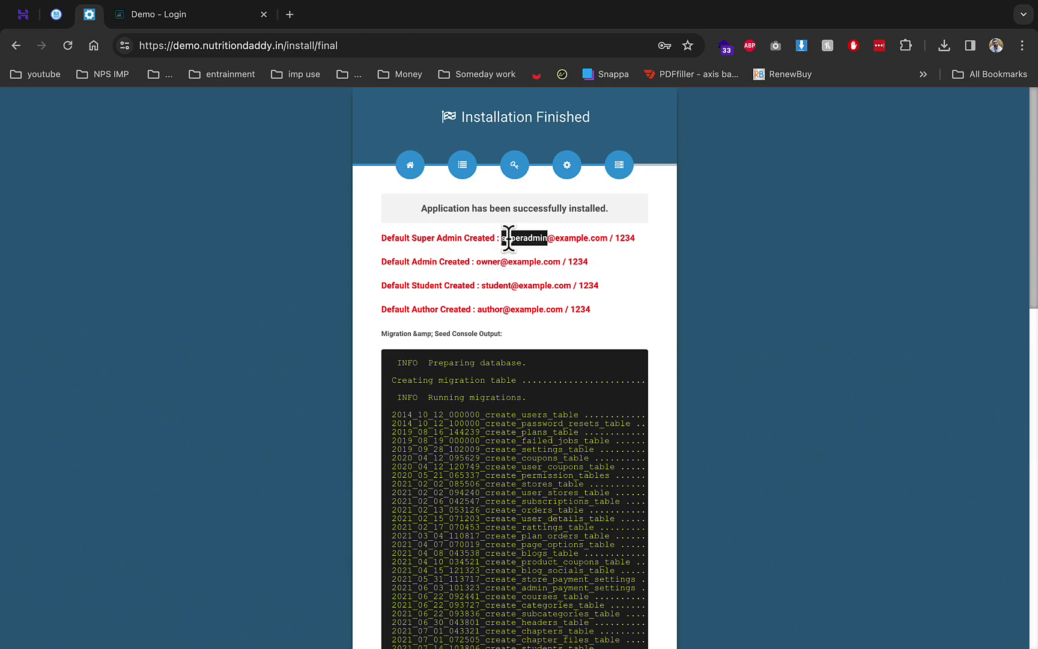
{"action": "left_click_drag", "start_coordinate": [599, 238], "coordinate": [499, 238]}
{"action": "key", "text": "ctrl+c"}
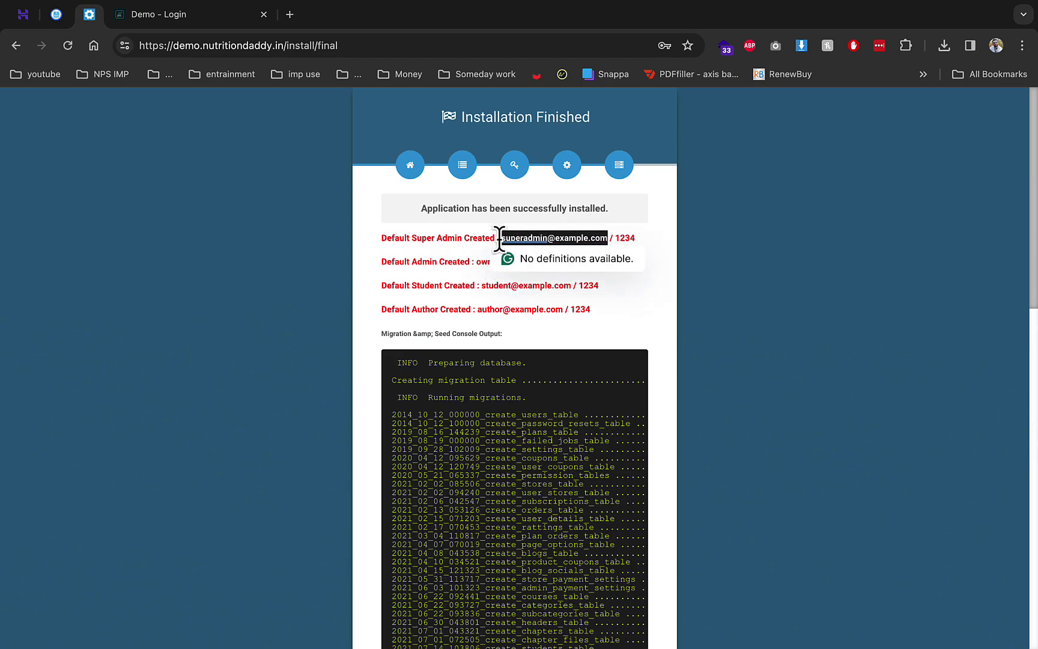
{"action": "left_click", "coordinate": [186, 17]}
{"action": "left_click", "coordinate": [441, 310]}
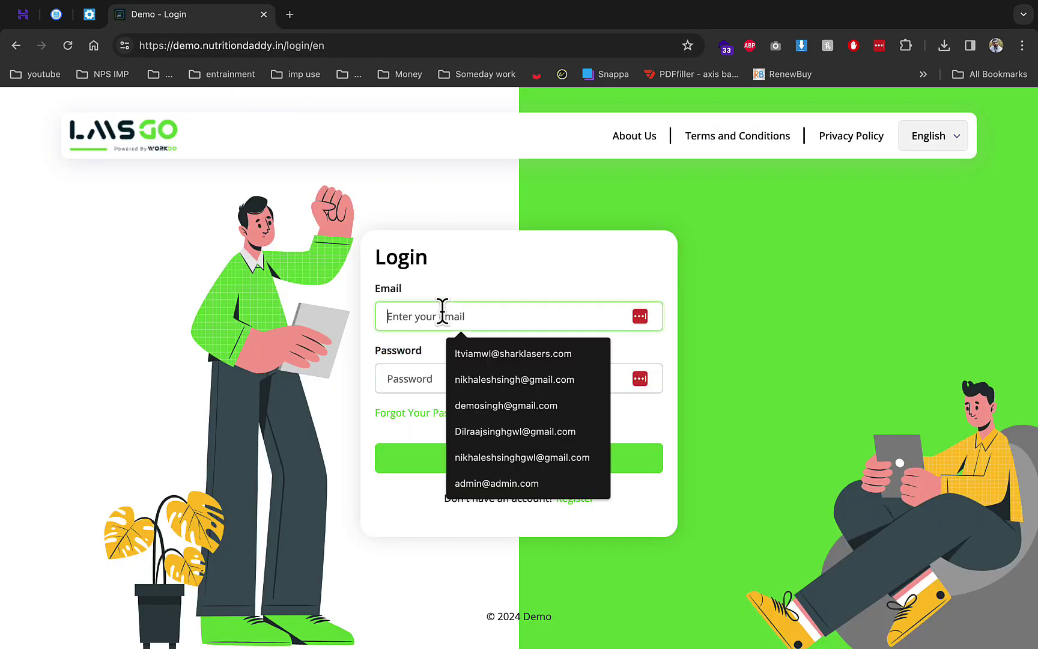
{"action": "key", "text": "ctrl+v"}
{"action": "key", "text": "Tab"}
{"action": "type", "text": "12"}
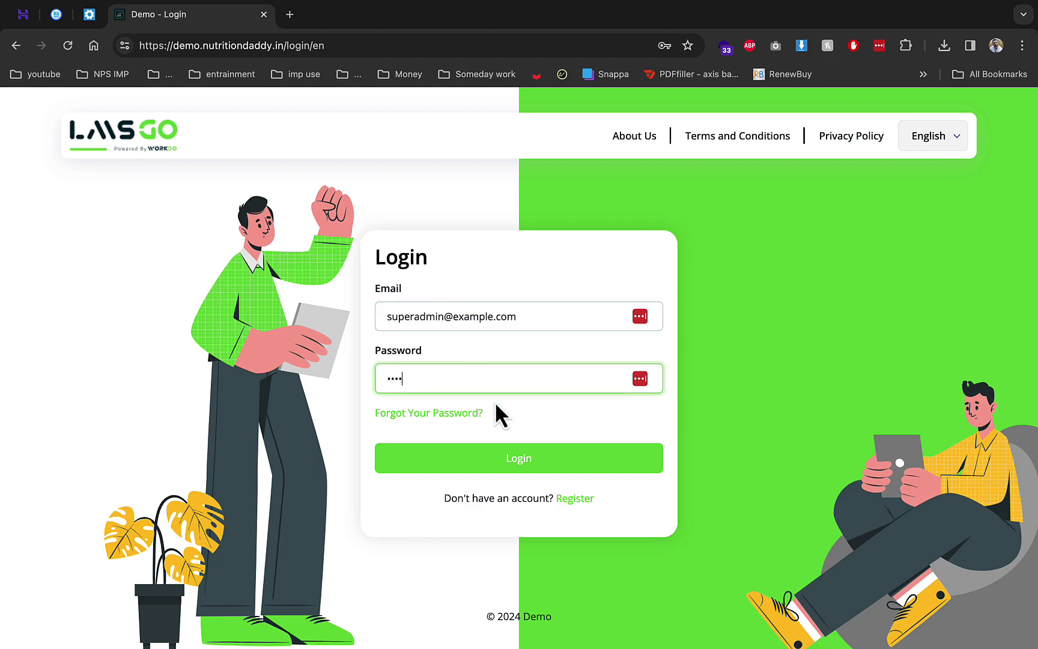
{"action": "left_click", "coordinate": [537, 452]}
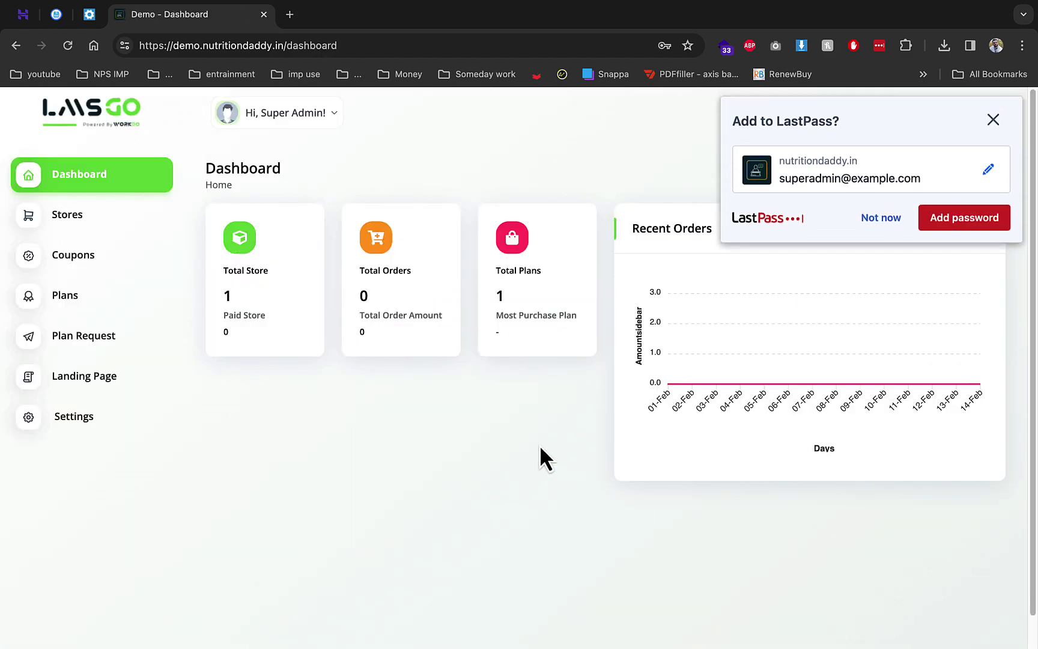
Dismiss the password warnings and show the Stores list with the single Owner store
{"action": "left_click", "coordinate": [639, 249]}
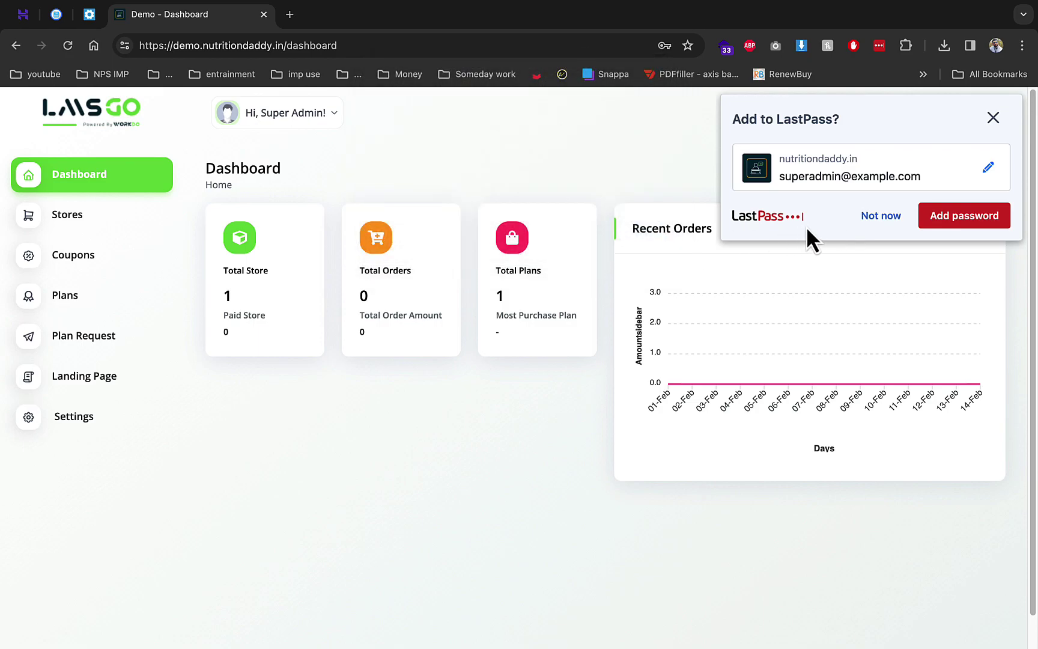
{"action": "left_click", "coordinate": [862, 219]}
{"action": "left_click", "coordinate": [87, 225]}
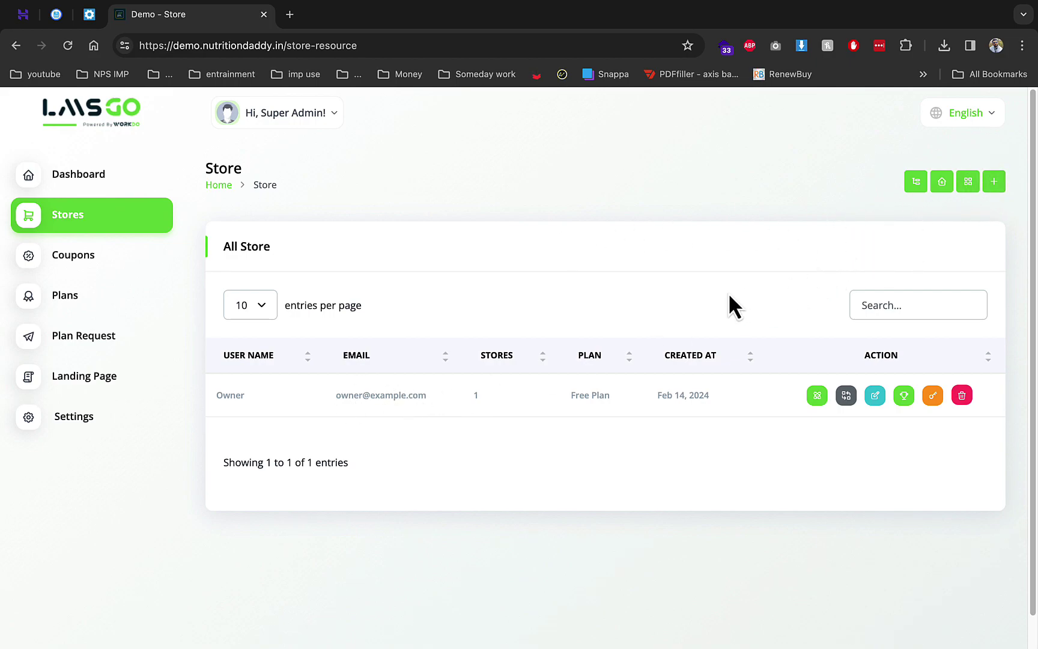
Start a new store with Store Name 'demo', Name 'demo' and the suggested email
{"action": "left_click", "coordinate": [995, 185]}
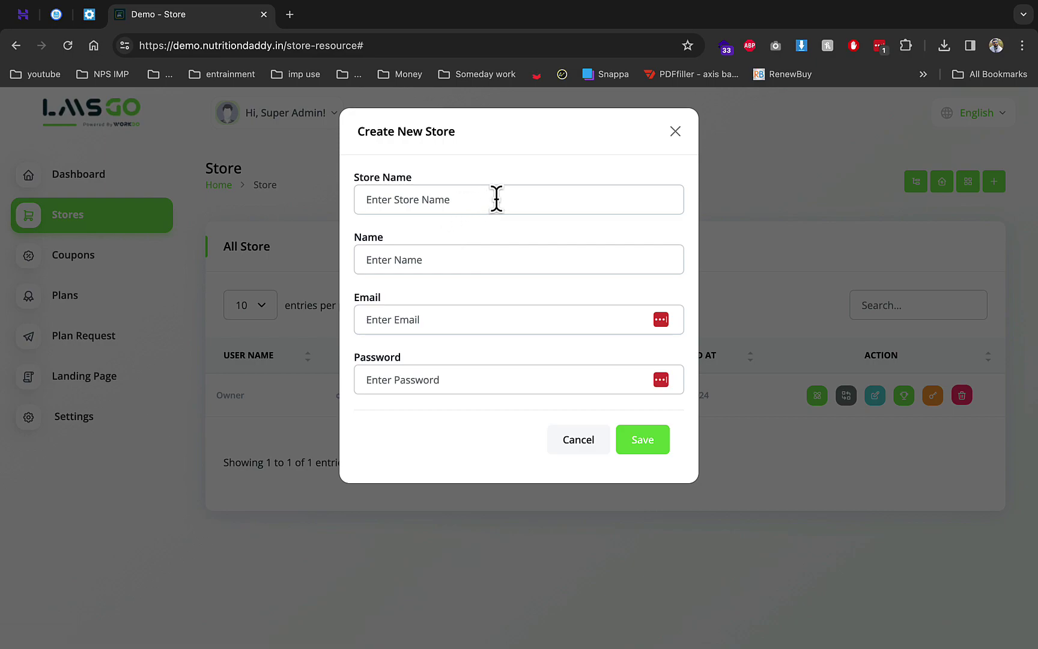
{"action": "left_click", "coordinate": [521, 199]}
{"action": "type", "text": "demo"}
{"action": "key", "text": "Tab"}
{"action": "type", "text": "demo"}
{"action": "key", "text": "Tab"}
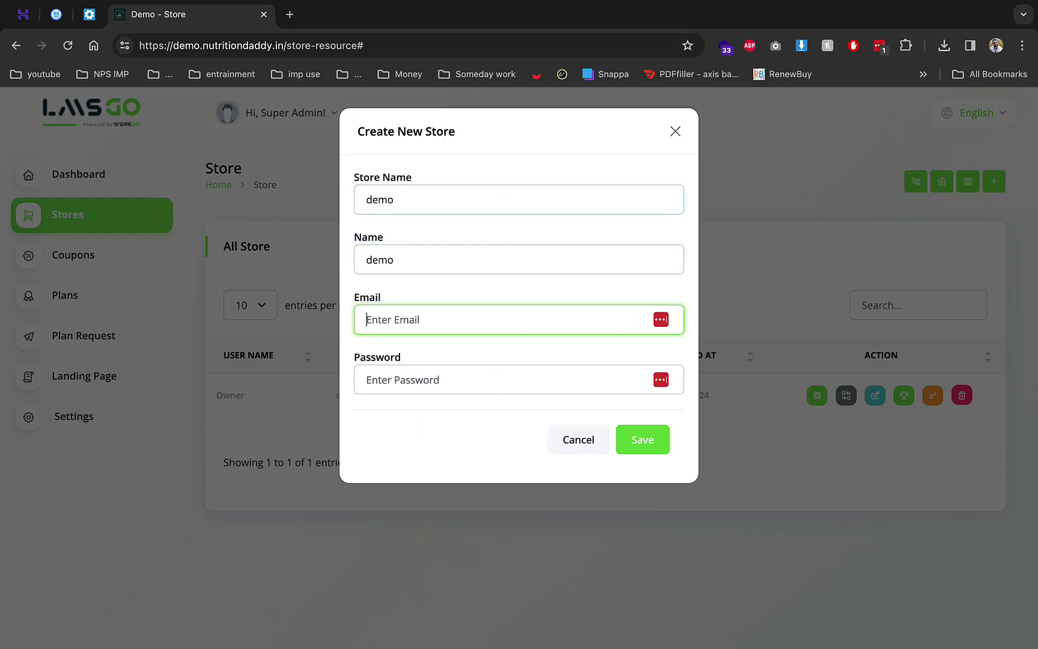
{"action": "type", "text": "demo"}
{"action": "key", "text": "Down"}
{"action": "key", "text": "Return"}
Give the demo store a password, submit it, and go to the Coupons list
{"action": "key", "text": "Tab"}
{"action": "type", "text": "demo"}
{"action": "key", "text": "BackSpace"}
{"action": "key", "text": "BackSpace"}
{"action": "type", "text": "12"}
{"action": "key", "text": "Return"}
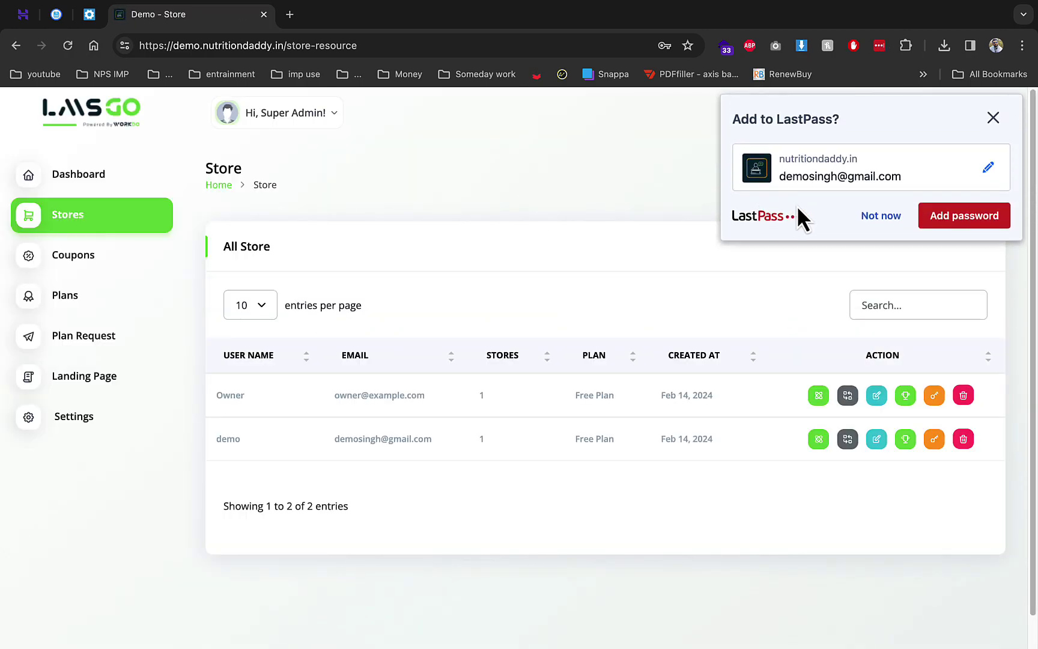
{"action": "left_click", "coordinate": [881, 215]}
{"action": "left_click", "coordinate": [110, 267]}
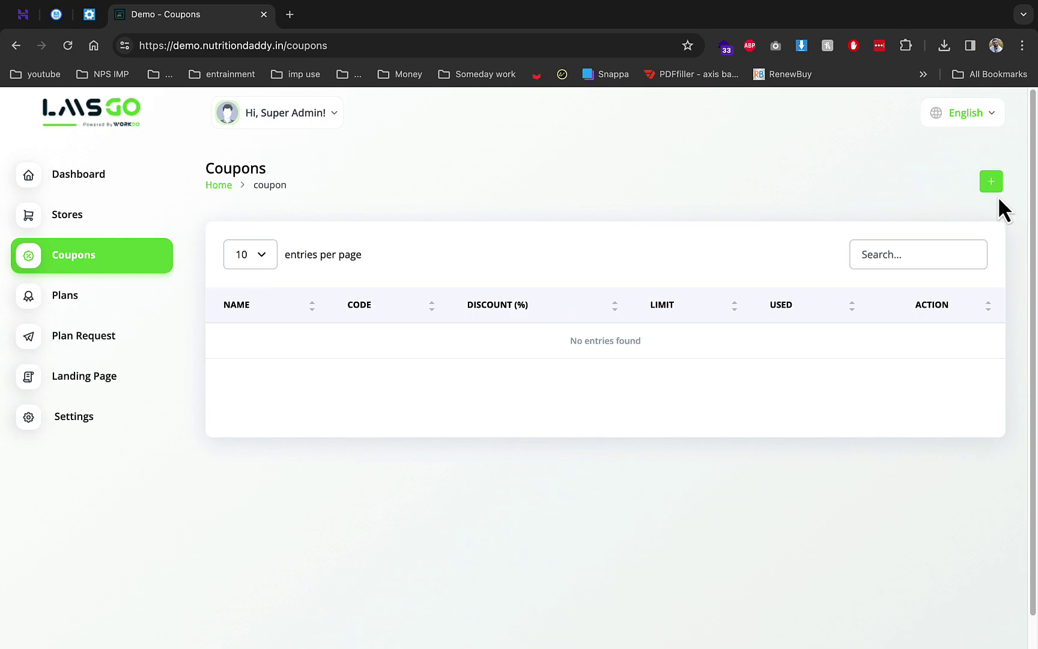
Review the Free Plan's features and the empty Plan Requests list, then go to Landing Page
{"action": "left_click", "coordinate": [108, 319]}
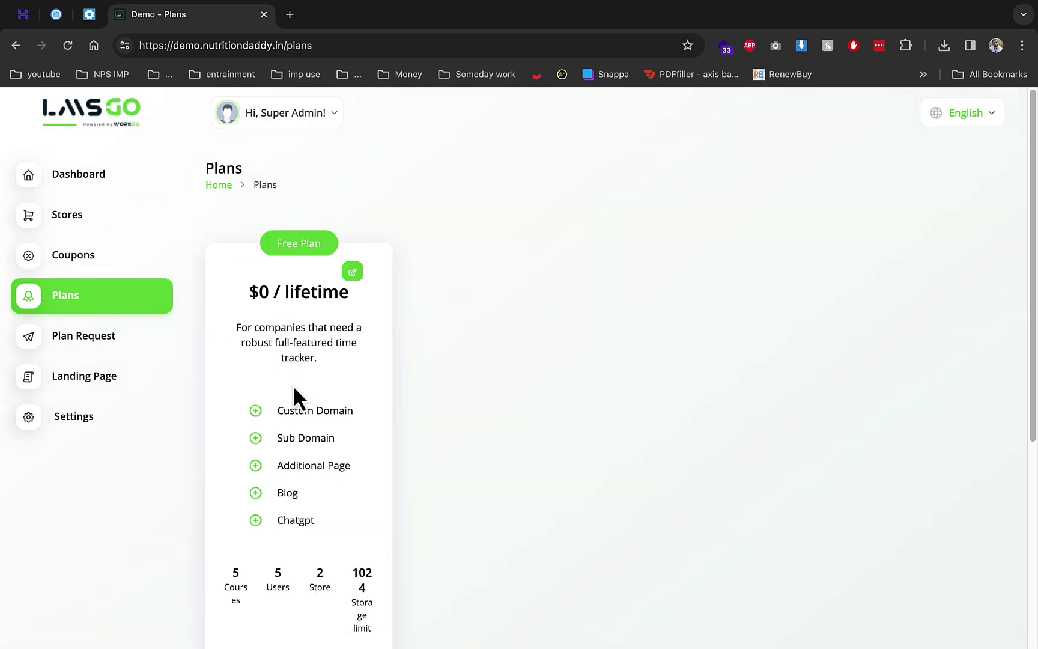
{"action": "left_click_drag", "start_coordinate": [279, 412], "coordinate": [380, 431]}
{"action": "left_click", "coordinate": [308, 435]}
{"action": "left_click_drag", "start_coordinate": [283, 464], "coordinate": [350, 478]}
{"action": "scroll", "coordinate": [351, 478], "scroll_direction": "down", "scroll_amount": 1}
{"action": "left_click_drag", "start_coordinate": [277, 492], "coordinate": [296, 488]}
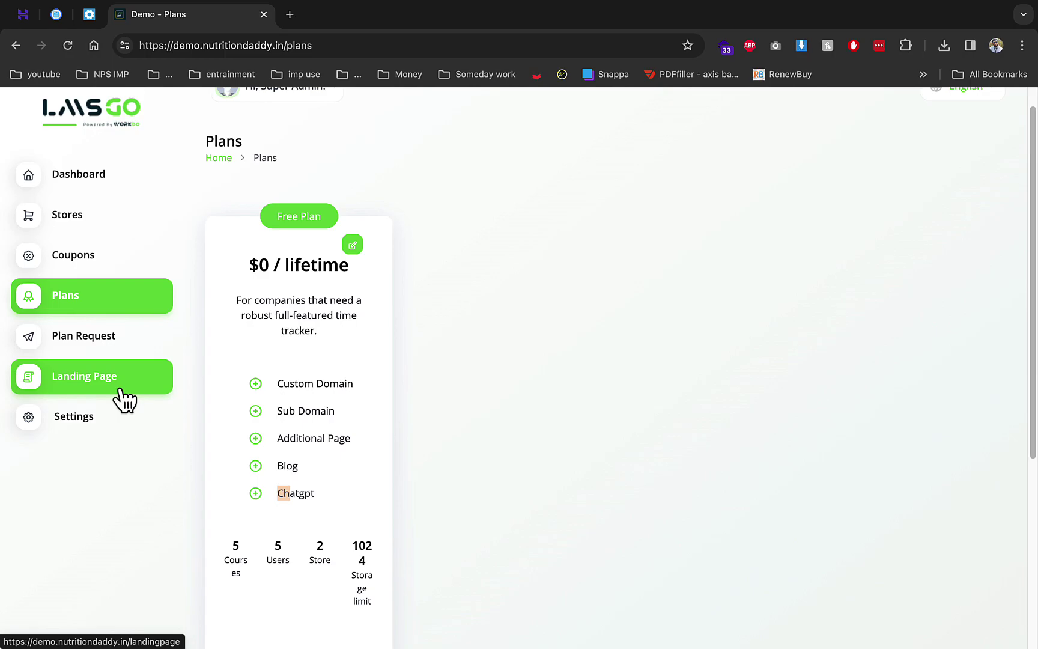
{"action": "left_click", "coordinate": [101, 344]}
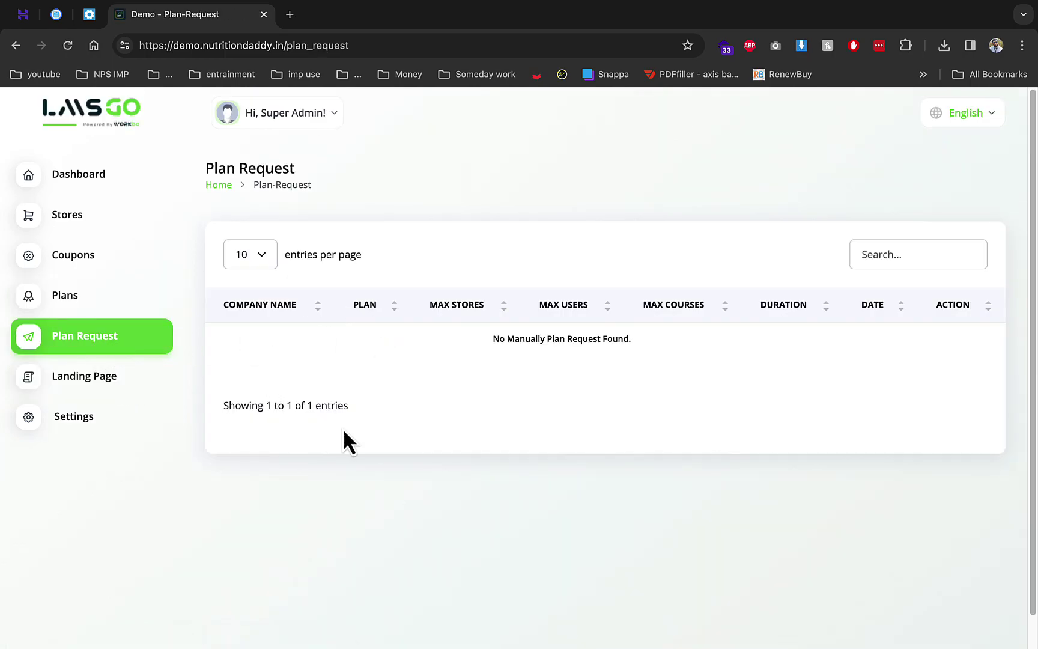
{"action": "left_click", "coordinate": [118, 377]}
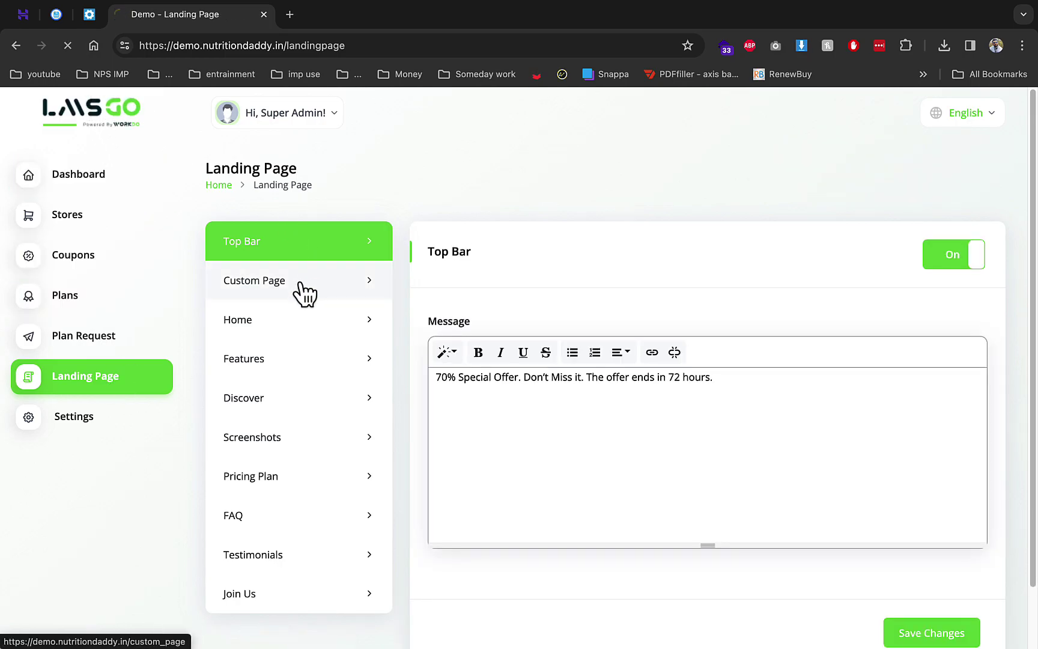
Delete 'We build' from the Custom Page site description and save the changes
{"action": "left_click", "coordinate": [302, 288]}
{"action": "scroll", "coordinate": [500, 354], "scroll_direction": "down", "scroll_amount": 5}
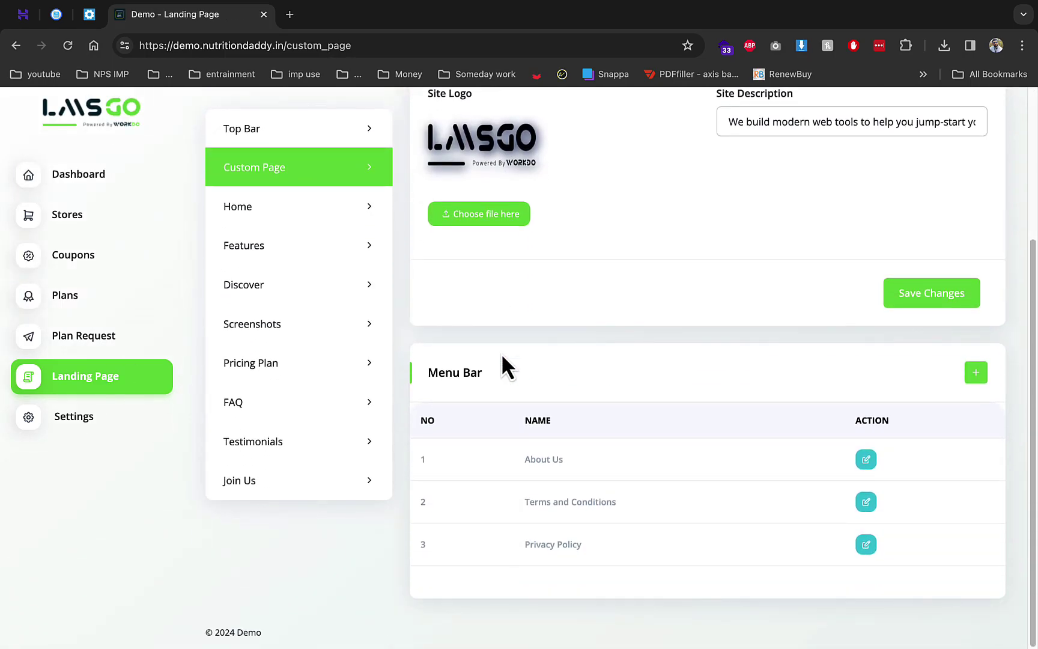
{"action": "scroll", "coordinate": [498, 344], "scroll_direction": "up", "scroll_amount": 3}
{"action": "left_click_drag", "start_coordinate": [771, 222], "coordinate": [728, 222]}
{"action": "key", "text": "BackSpace"}
{"action": "left_click", "coordinate": [917, 391]}
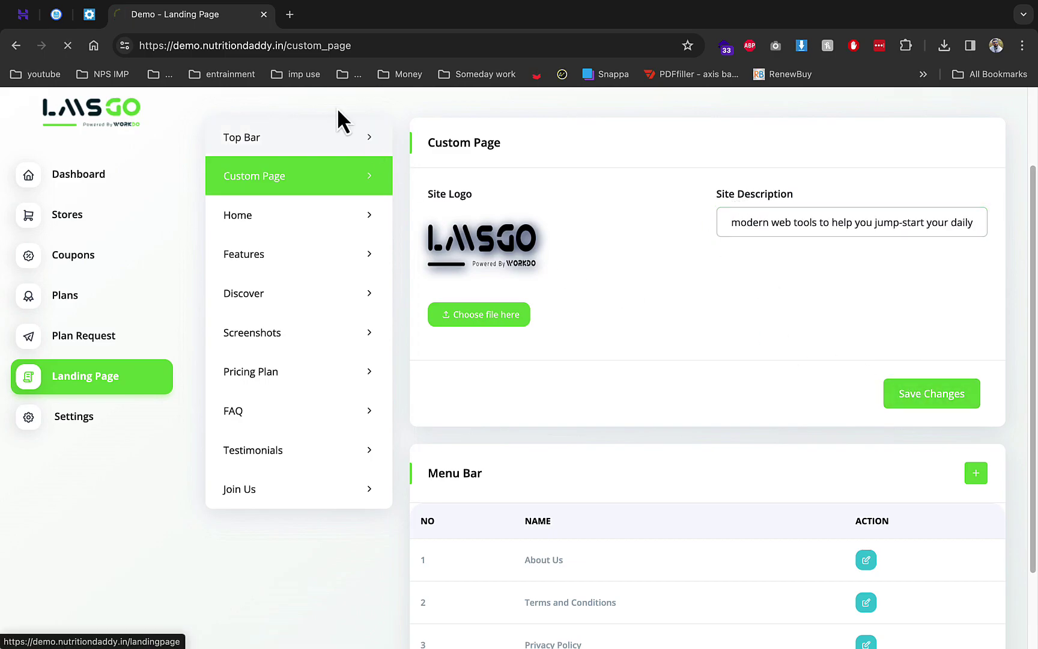
Load the demo site's admin dashboard in a new tab and go to Settings
{"action": "left_click", "coordinate": [290, 14]}
{"action": "type", "text": "de"}
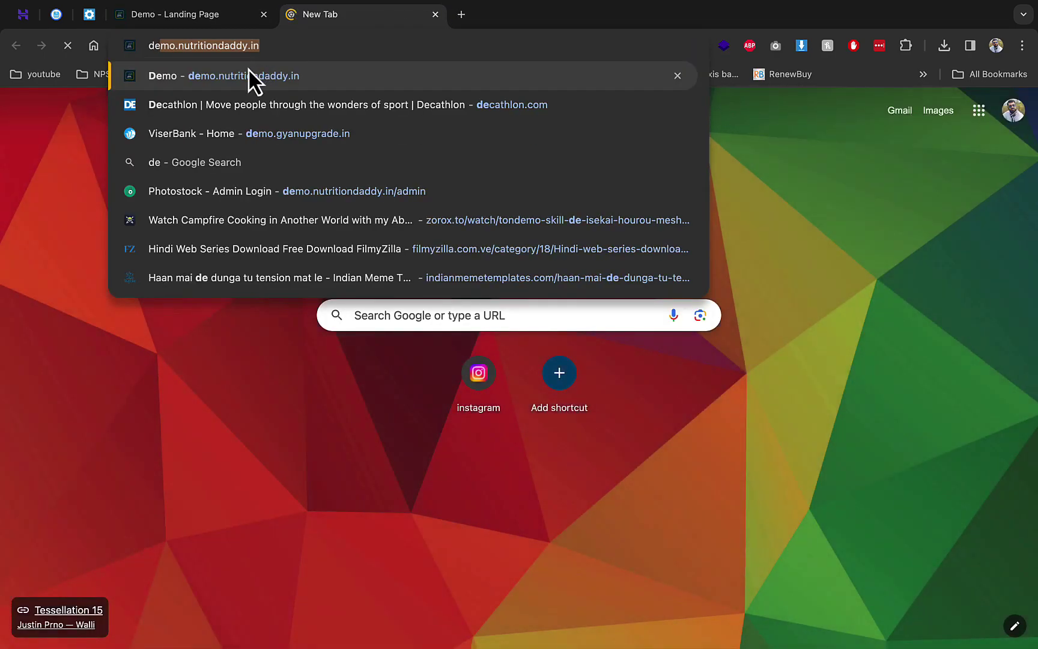
{"action": "left_click", "coordinate": [248, 68]}
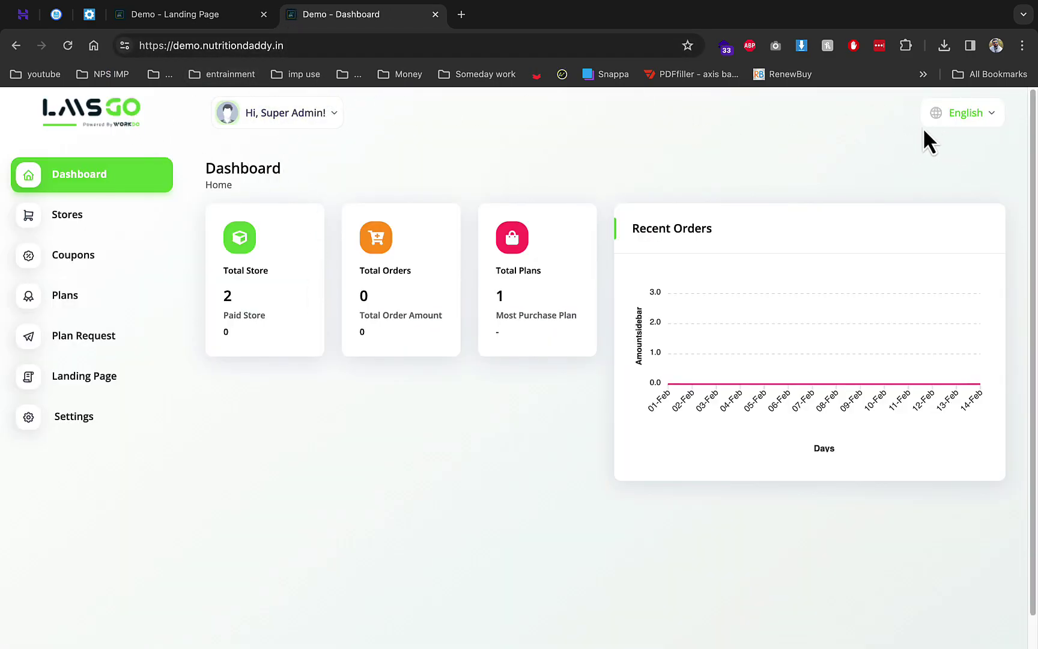
{"action": "left_click", "coordinate": [63, 417]}
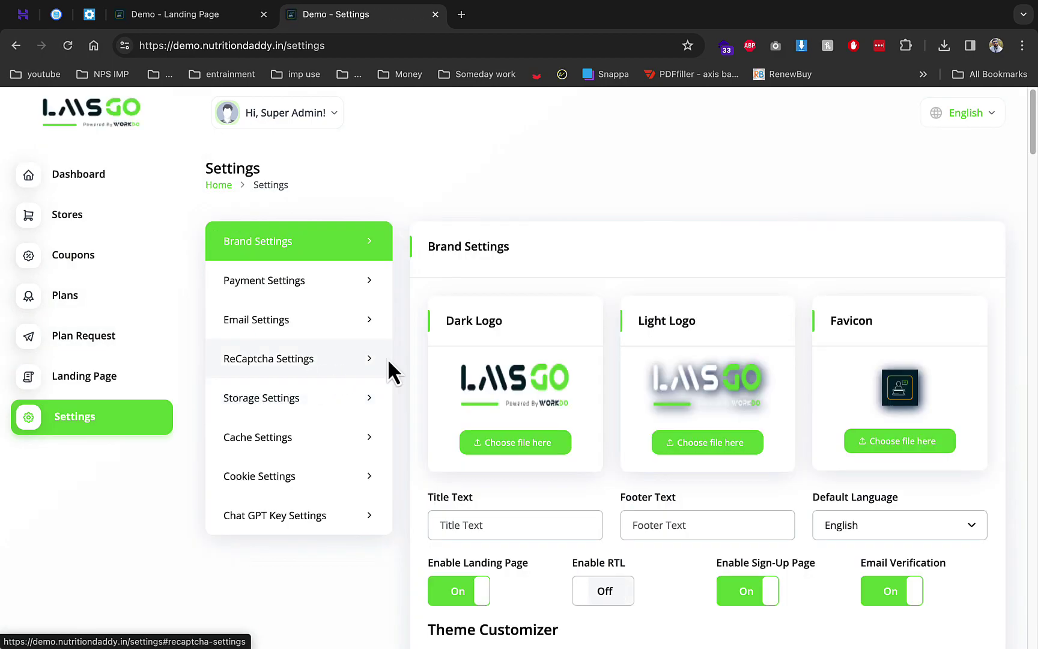
Toggle Dark Layout on and back off, choose the blue primary colour, and save Brand Settings
{"action": "left_click_drag", "start_coordinate": [502, 378], "coordinate": [616, 378]}
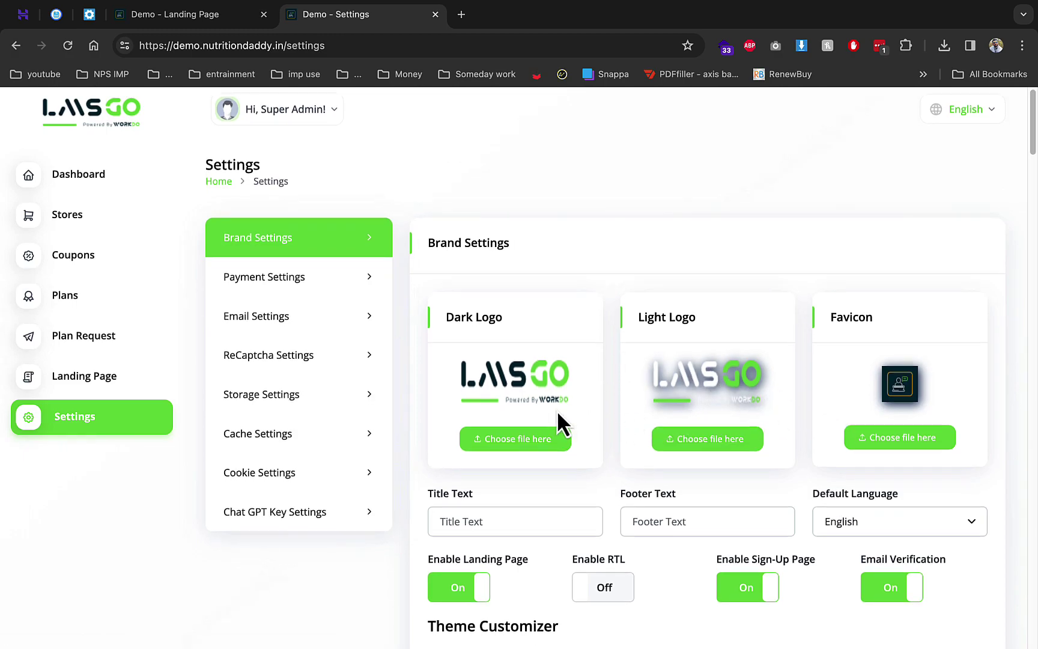
{"action": "scroll", "coordinate": [659, 343], "scroll_direction": "down", "scroll_amount": 2}
{"action": "scroll", "coordinate": [579, 378], "scroll_direction": "down", "scroll_amount": 2}
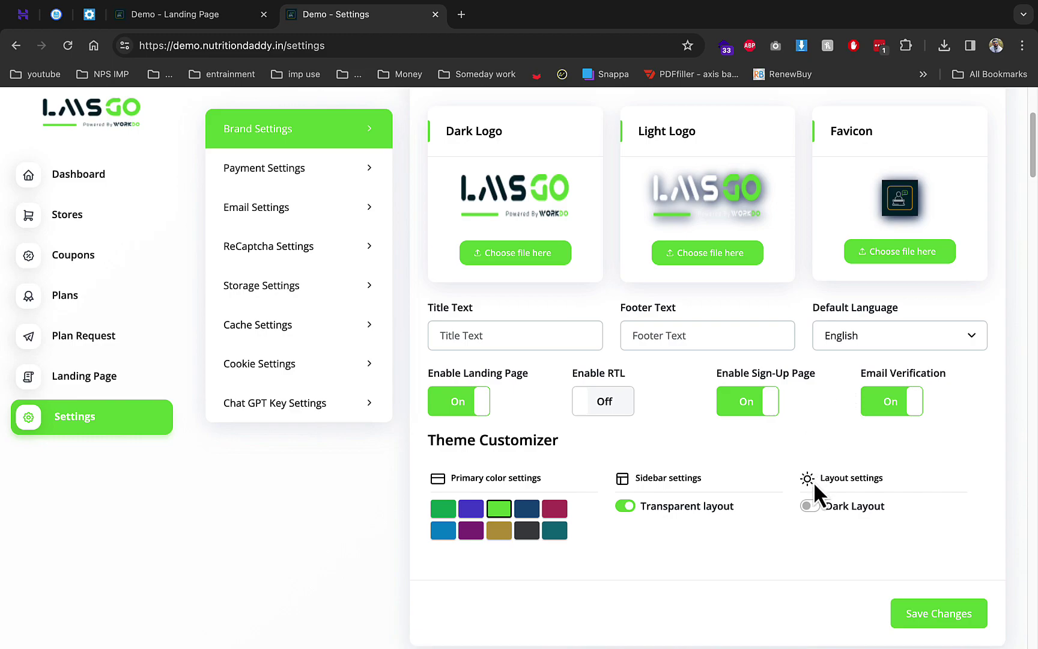
{"action": "left_click", "coordinate": [814, 504]}
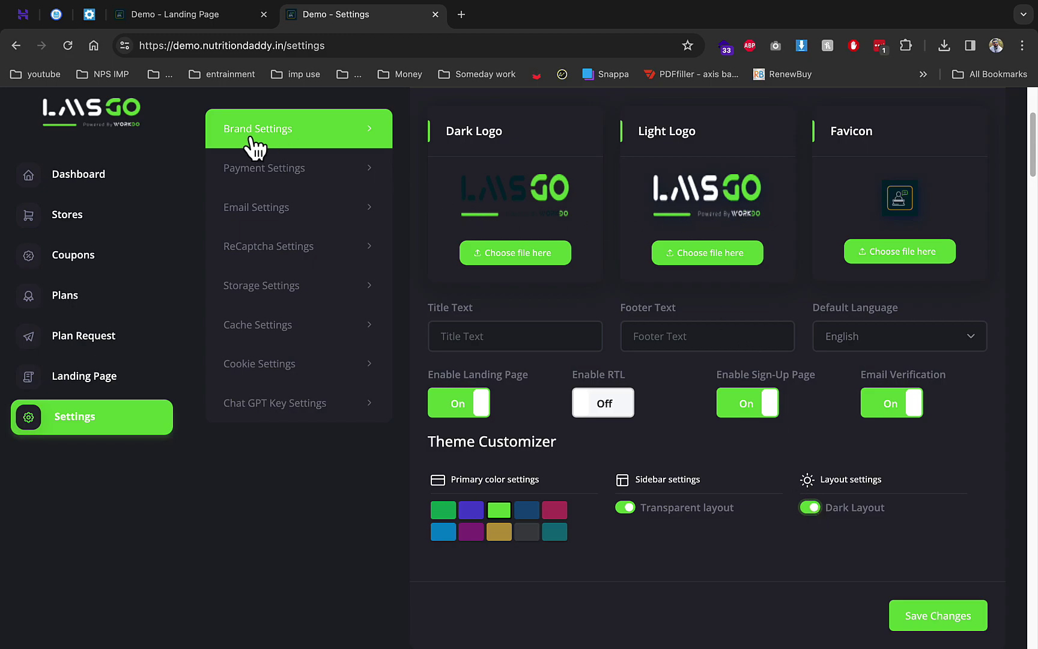
{"action": "left_click", "coordinate": [811, 504]}
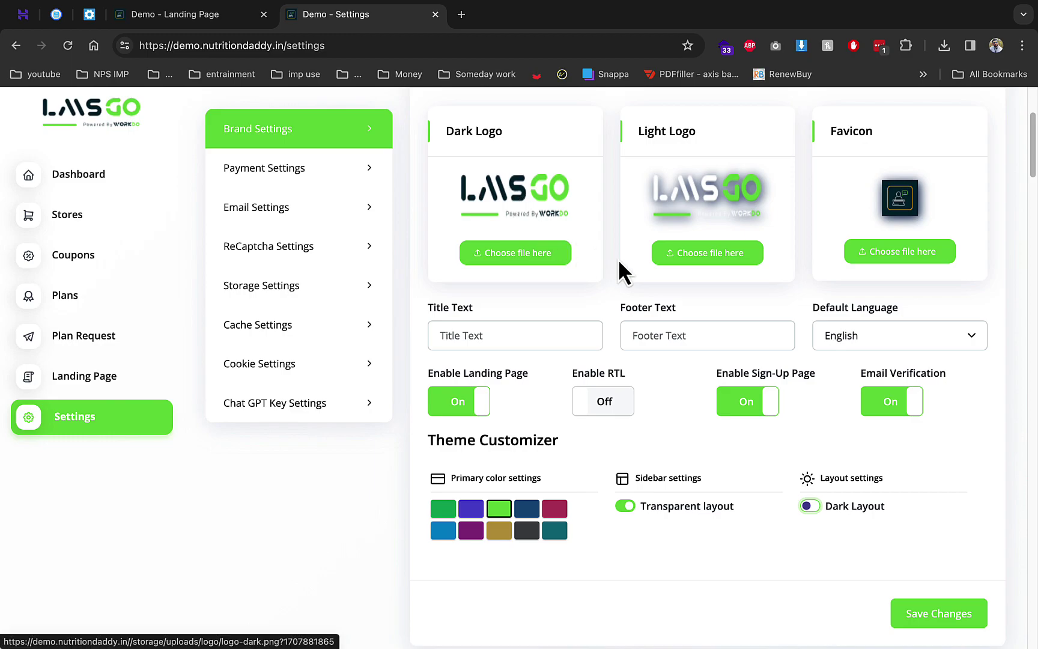
{"action": "scroll", "coordinate": [619, 267], "scroll_direction": "down", "scroll_amount": 2}
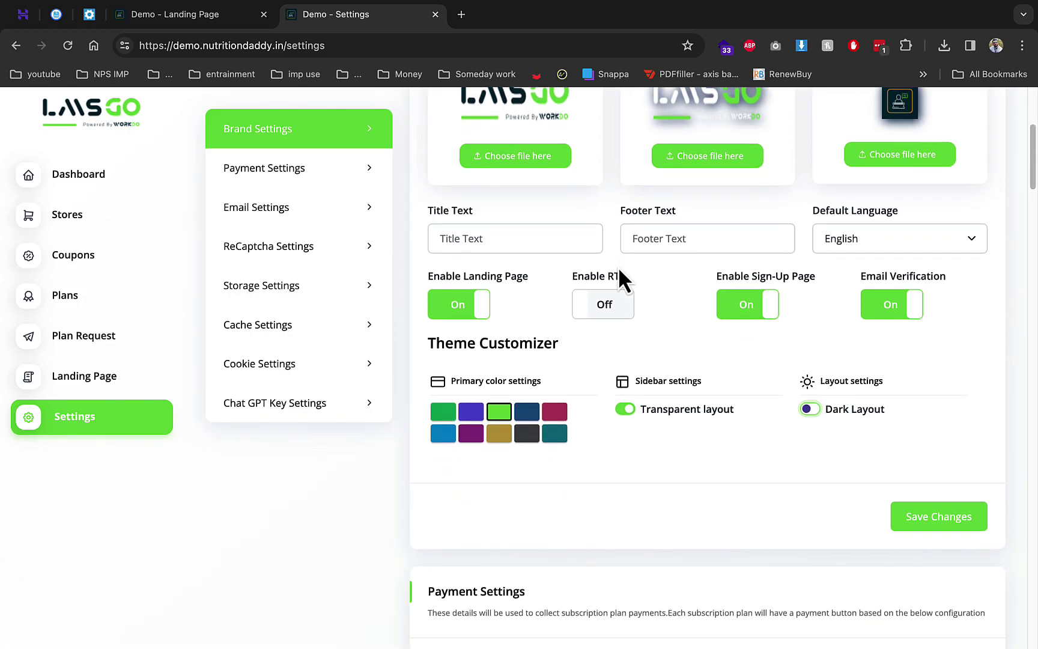
{"action": "left_click", "coordinate": [447, 431]}
{"action": "left_click", "coordinate": [912, 517]}
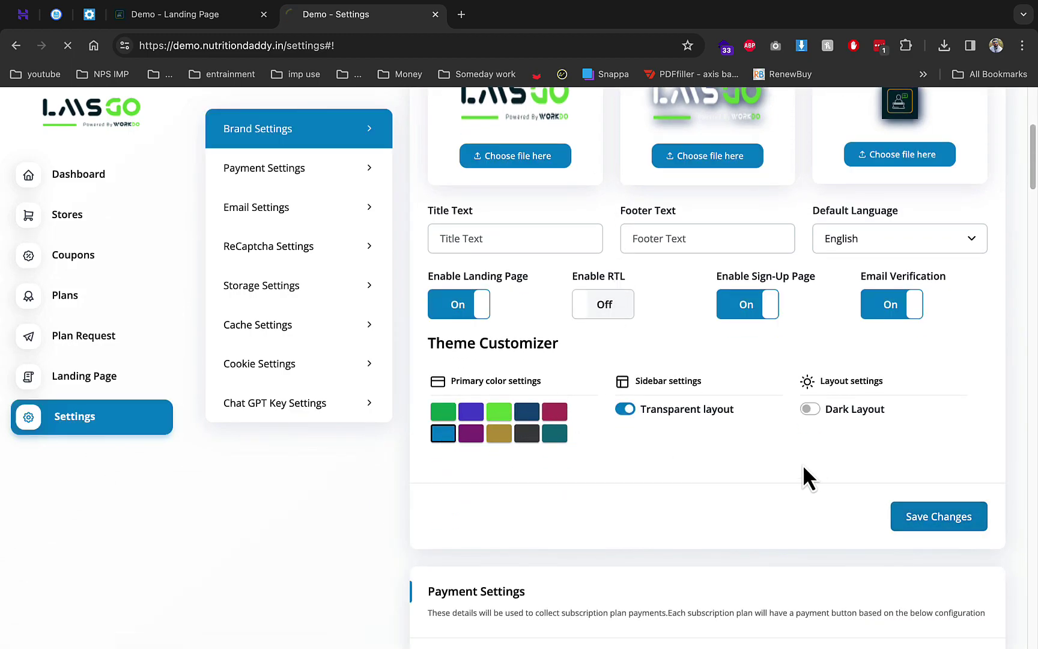
{"action": "scroll", "coordinate": [726, 426], "scroll_direction": "down", "scroll_amount": 7}
Set the payment currency to inr with the ₹ symbol
{"action": "scroll", "coordinate": [727, 426], "scroll_direction": "down", "scroll_amount": 2}
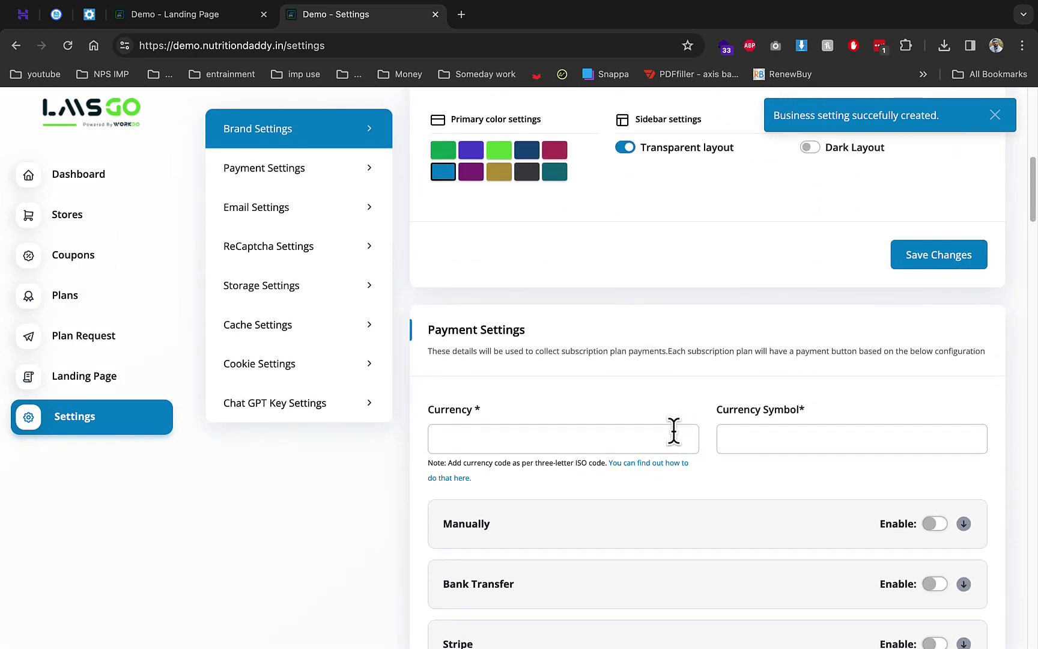
{"action": "left_click", "coordinate": [558, 439]}
{"action": "type", "text": "i"}
{"action": "key", "text": "Down"}
{"action": "key", "text": "Return"}
{"action": "key", "text": "Tab"}
{"action": "type", "text": "r"}
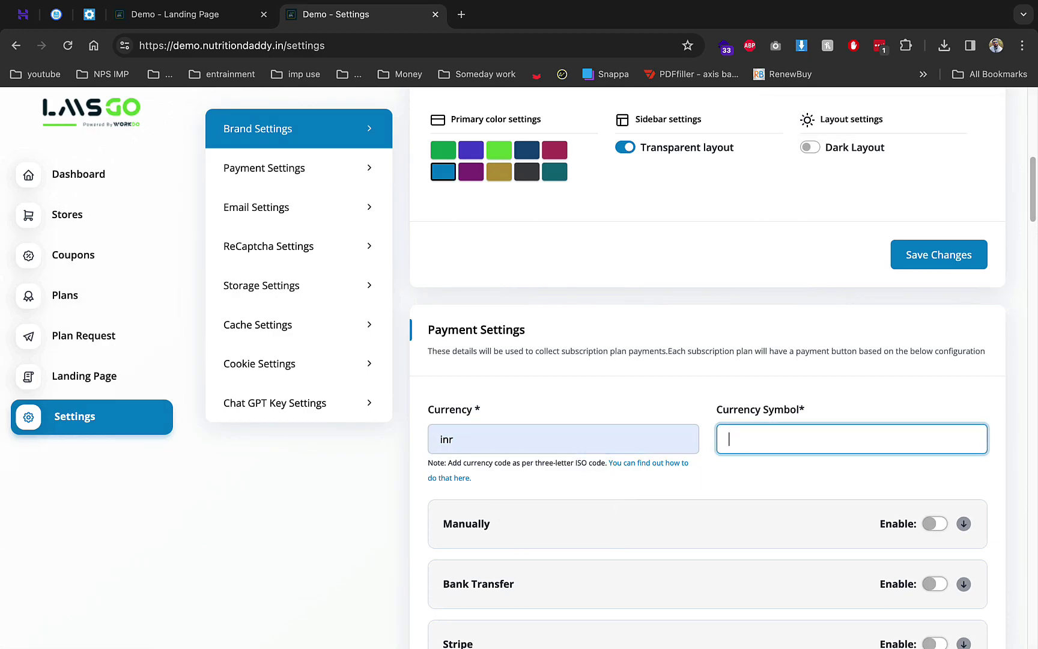
{"action": "left_click", "coordinate": [787, 441]}
{"action": "left_click", "coordinate": [800, 472]}
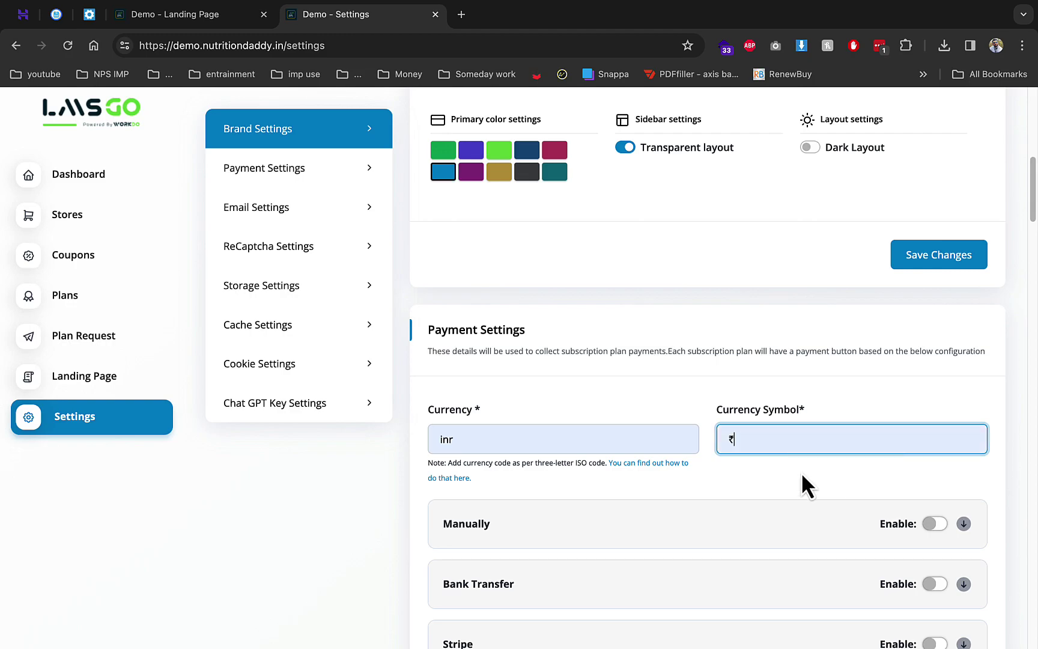
Enable manual payments, switch Razorpay on and back off, and save the payment settings
{"action": "left_click", "coordinate": [920, 532]}
{"action": "scroll", "coordinate": [841, 510], "scroll_direction": "down", "scroll_amount": 2}
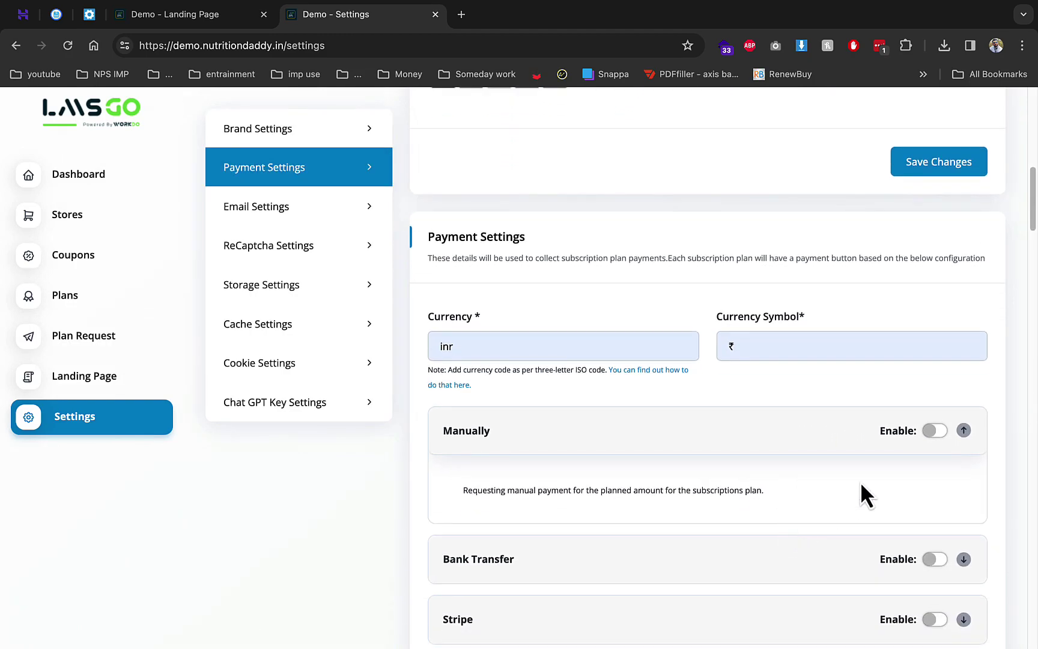
{"action": "left_click", "coordinate": [935, 430]}
{"action": "scroll", "coordinate": [848, 484], "scroll_direction": "down", "scroll_amount": 4}
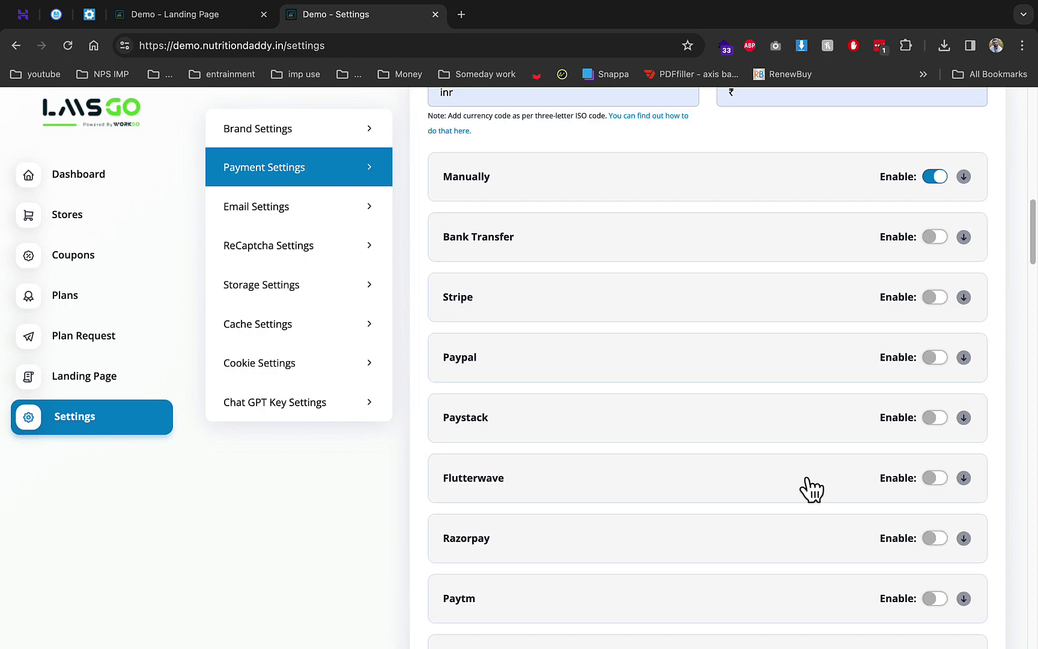
{"action": "left_click", "coordinate": [934, 537]}
{"action": "scroll", "coordinate": [661, 565], "scroll_direction": "down", "scroll_amount": 2}
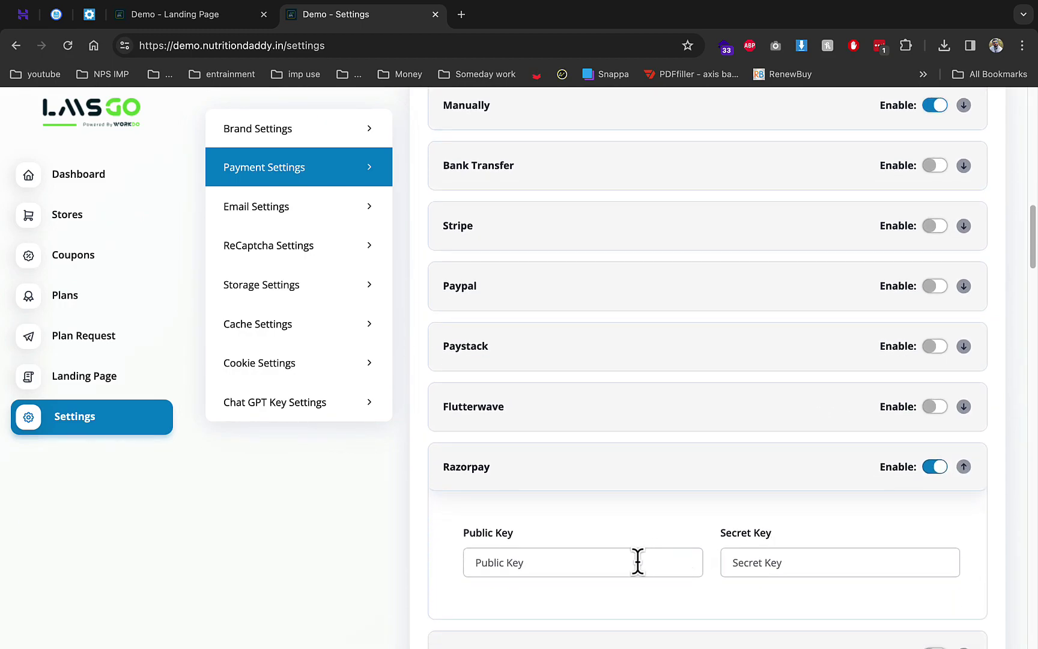
{"action": "scroll", "coordinate": [637, 561], "scroll_direction": "down", "scroll_amount": 2}
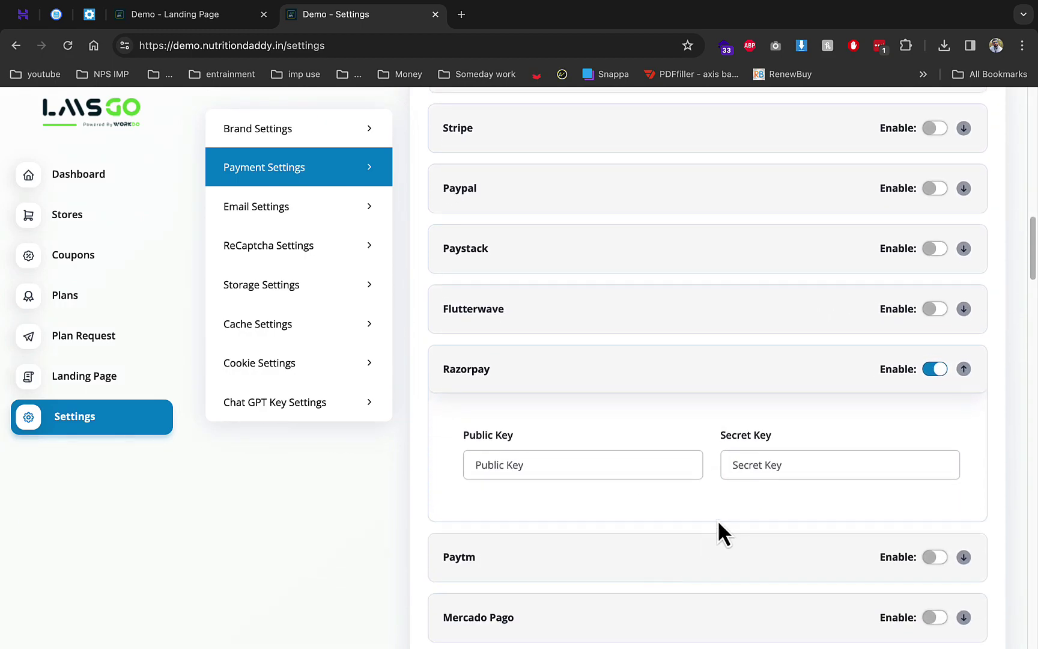
{"action": "left_click", "coordinate": [934, 370]}
{"action": "scroll", "coordinate": [883, 447], "scroll_direction": "down", "scroll_amount": 8}
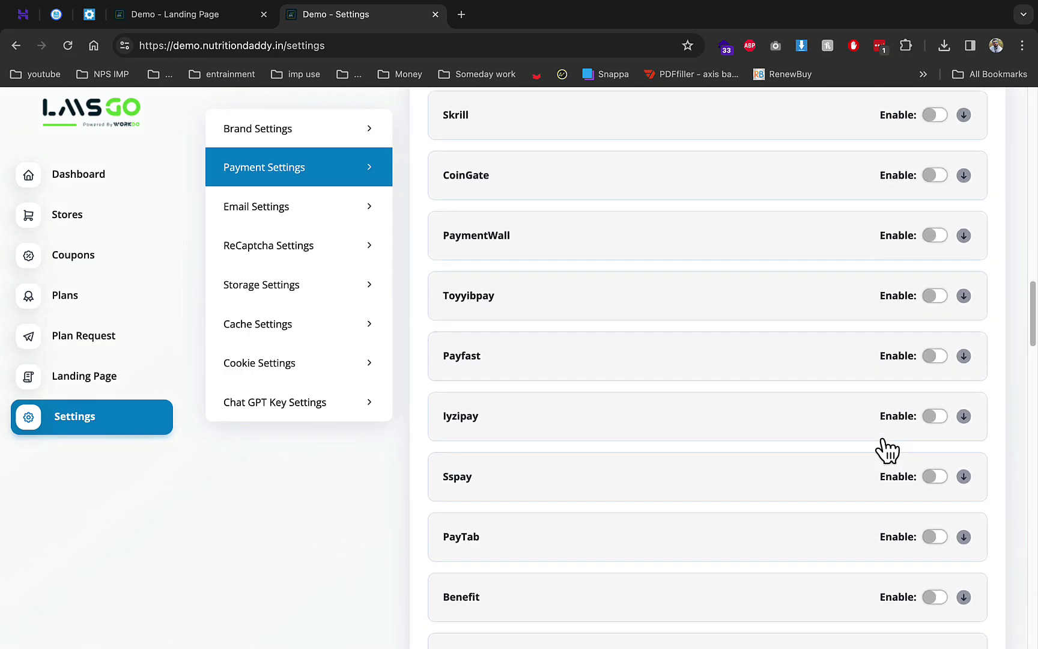
{"action": "scroll", "coordinate": [883, 449], "scroll_direction": "down", "scroll_amount": 8}
{"action": "left_click", "coordinate": [949, 521]}
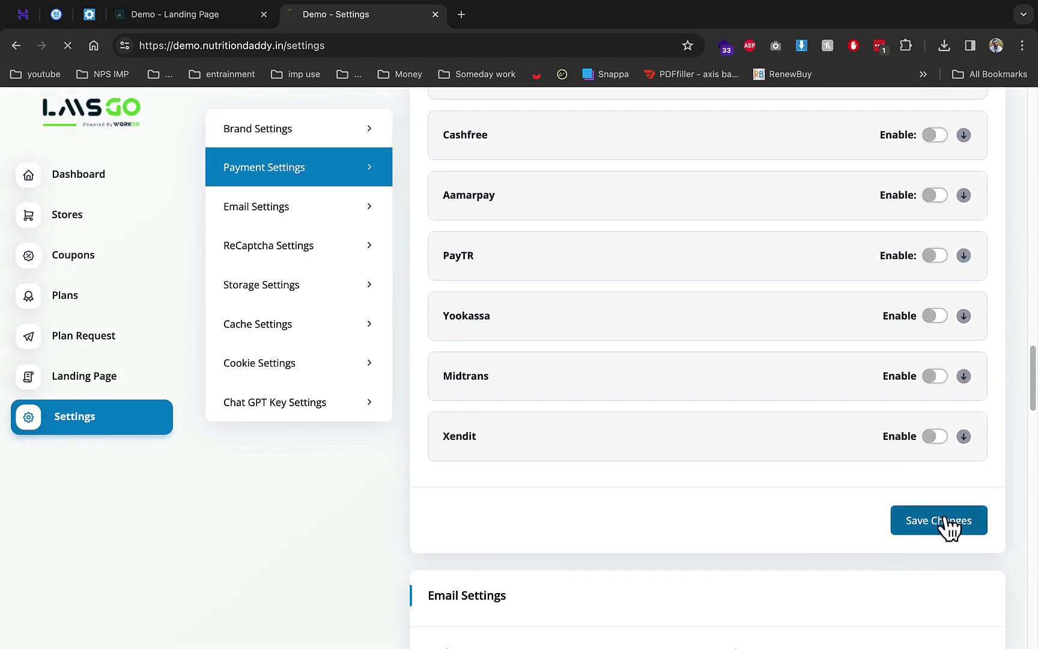
{"action": "scroll", "coordinate": [838, 514], "scroll_direction": "down", "scroll_amount": 15}
{"action": "scroll", "coordinate": [839, 514], "scroll_direction": "down", "scroll_amount": 15}
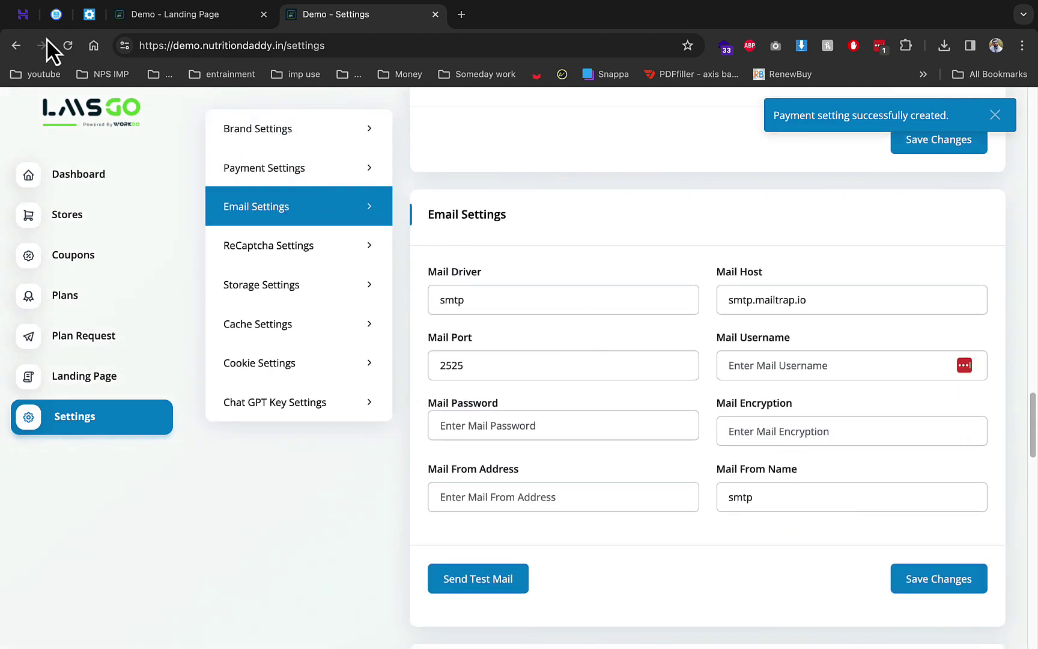
{"action": "left_click", "coordinate": [27, 22]}
{"action": "left_click", "coordinate": [76, 497]}
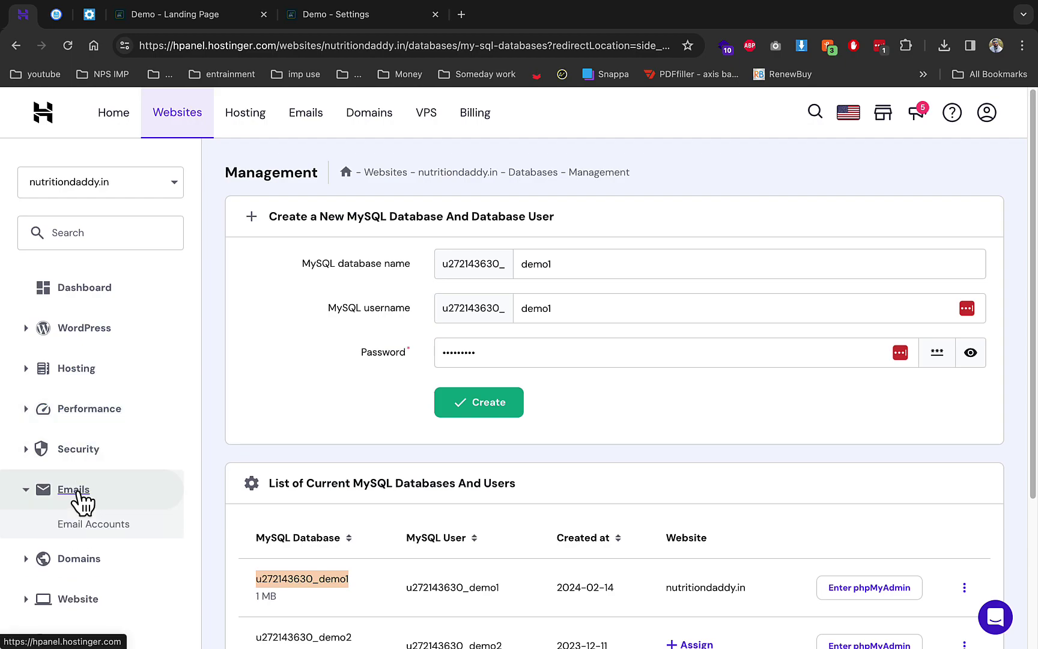
{"action": "left_click", "coordinate": [111, 524]}
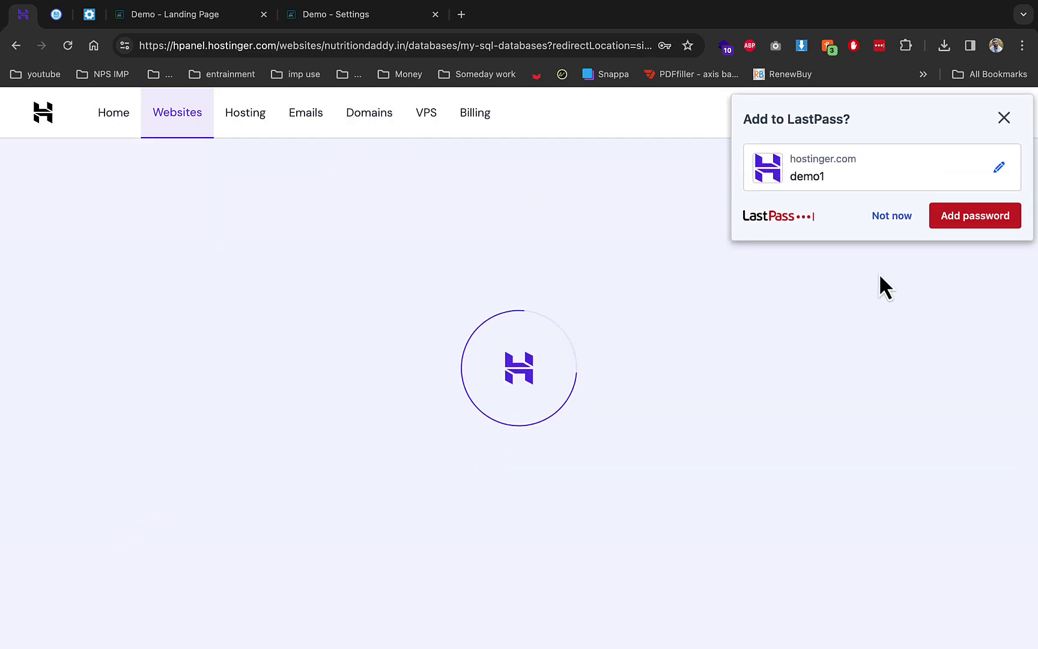
{"action": "left_click", "coordinate": [414, 14]}
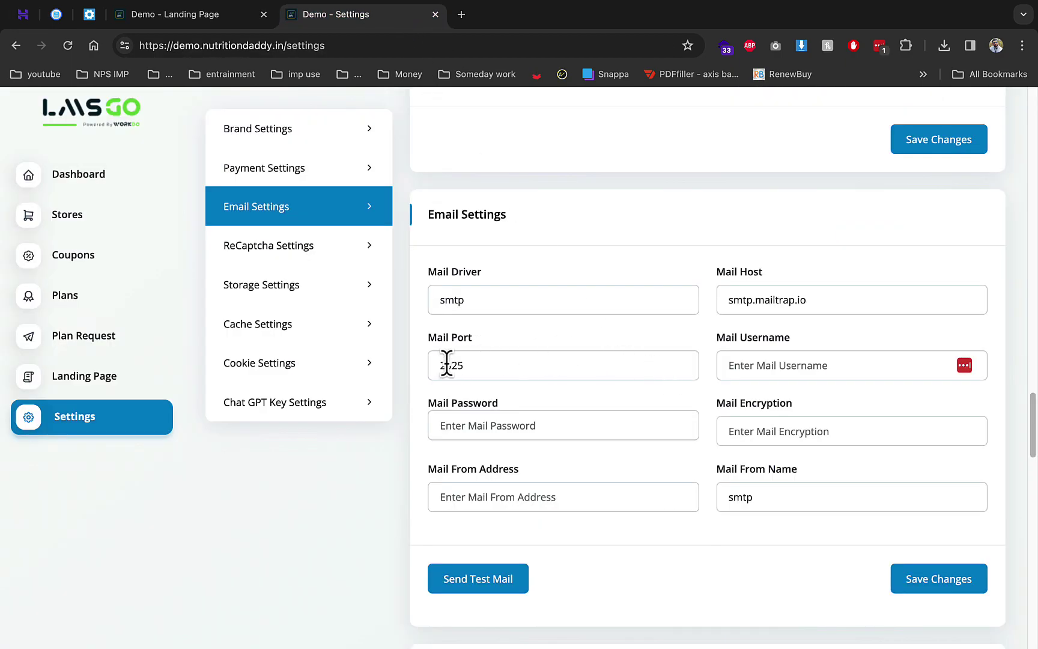
{"action": "scroll", "coordinate": [727, 424], "scroll_direction": "down", "scroll_amount": 5}
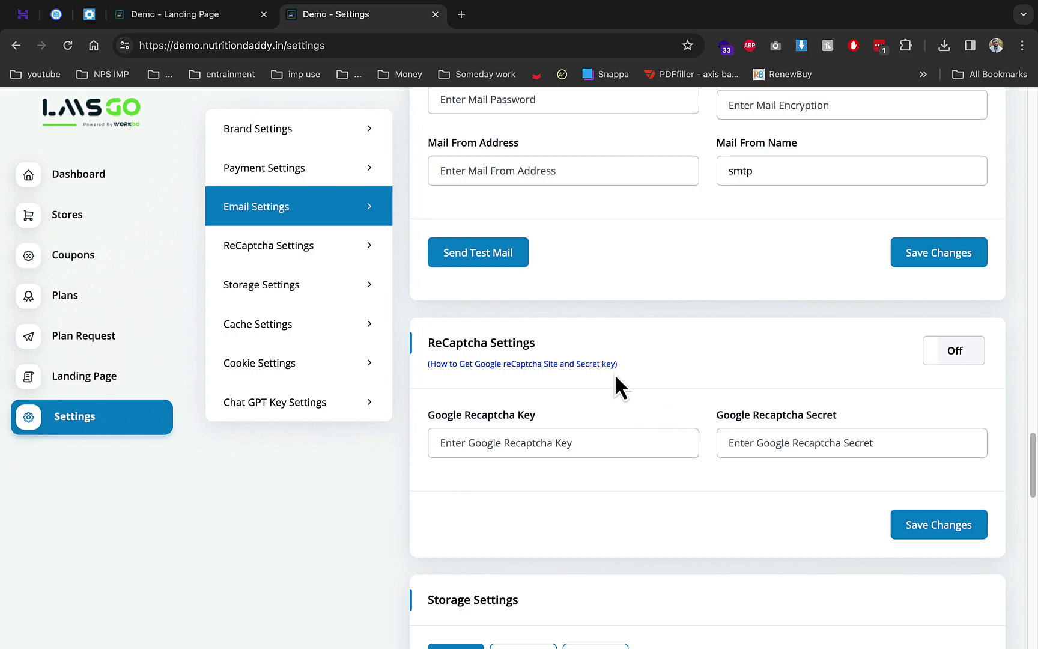
{"action": "scroll", "coordinate": [614, 373], "scroll_direction": "down", "scroll_amount": 6}
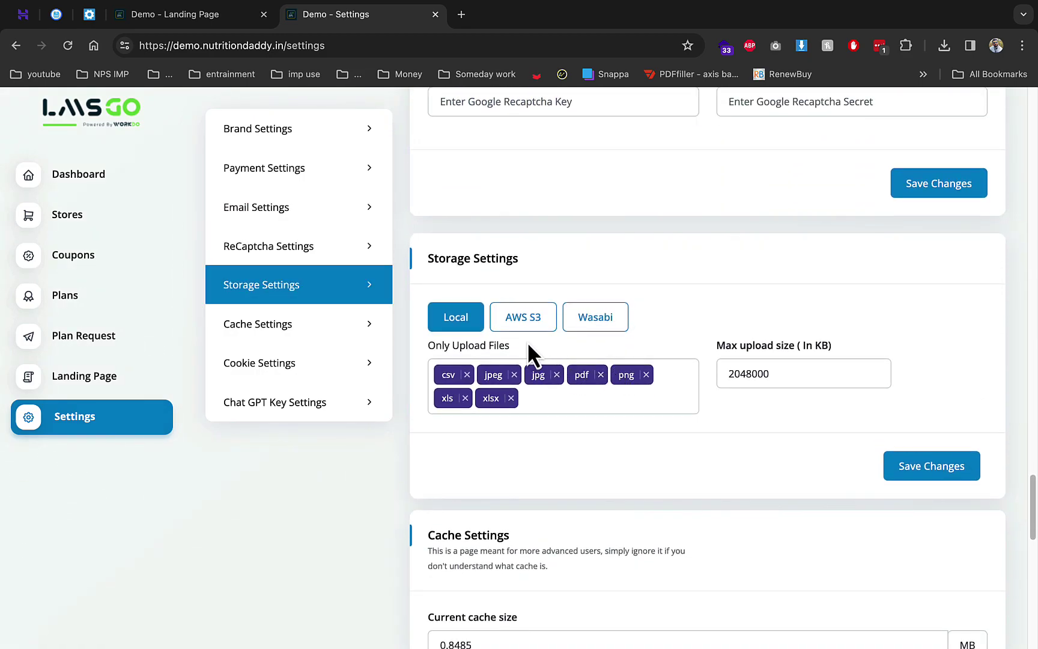
Keep storage on Local, then enter and save a ChatGPT API key in Chat GPT Key Settings
{"action": "left_click", "coordinate": [529, 328]}
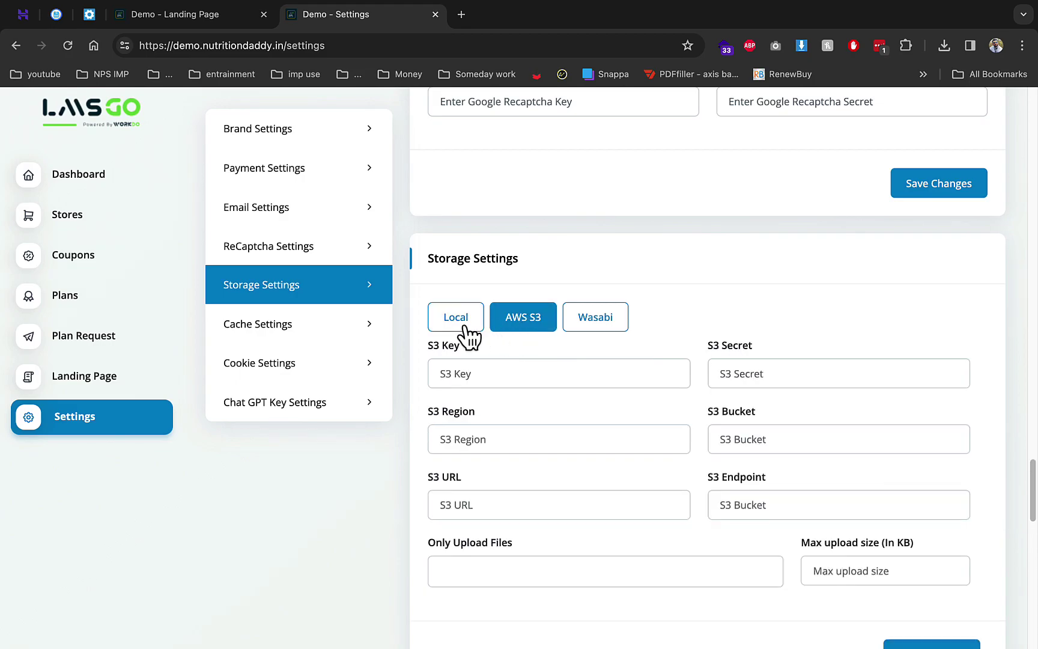
{"action": "left_click", "coordinate": [466, 327]}
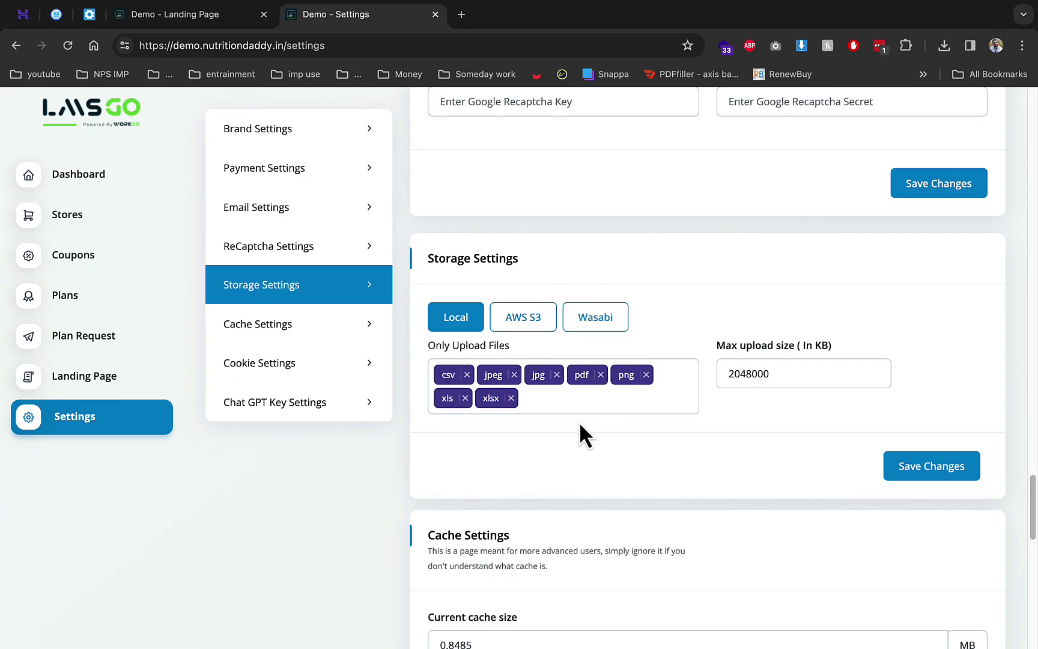
{"action": "scroll", "coordinate": [579, 422], "scroll_direction": "down", "scroll_amount": 10}
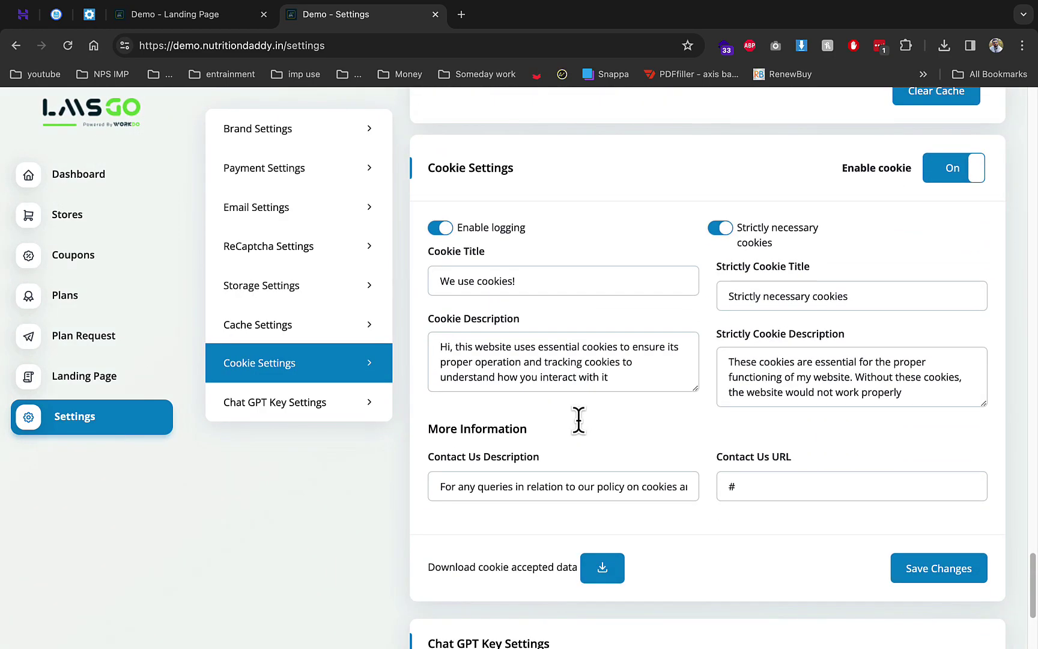
{"action": "left_click", "coordinate": [333, 403]}
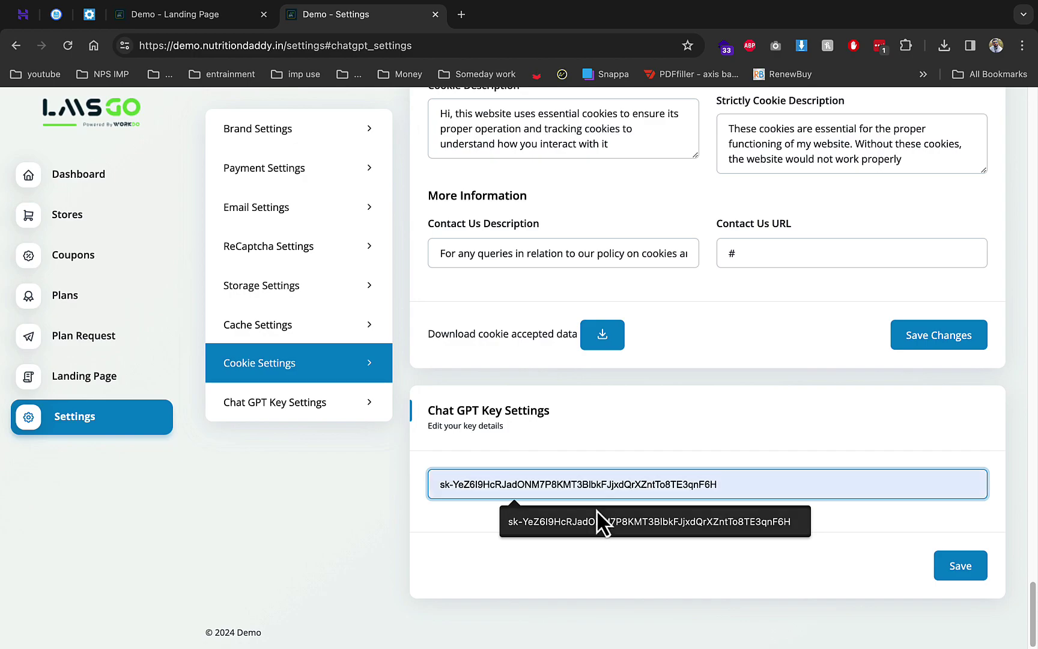
{"action": "left_click", "coordinate": [597, 513]}
{"action": "left_click", "coordinate": [955, 564]}
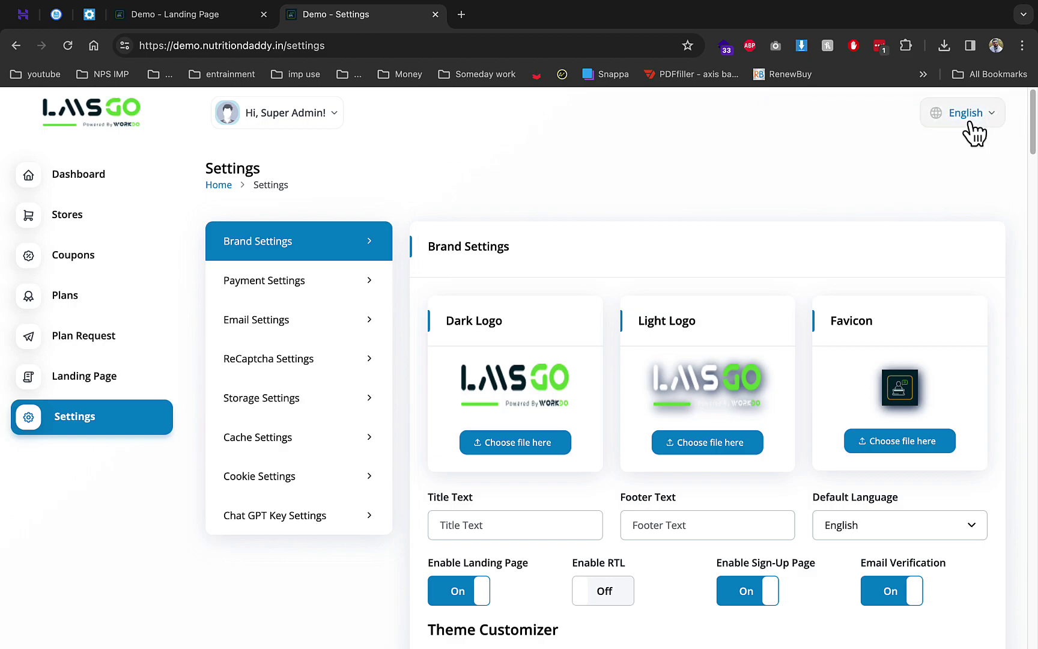
Log out of the super admin account and find the owner email on the installer summary
{"action": "left_click", "coordinate": [972, 123]}
{"action": "left_click", "coordinate": [290, 115]}
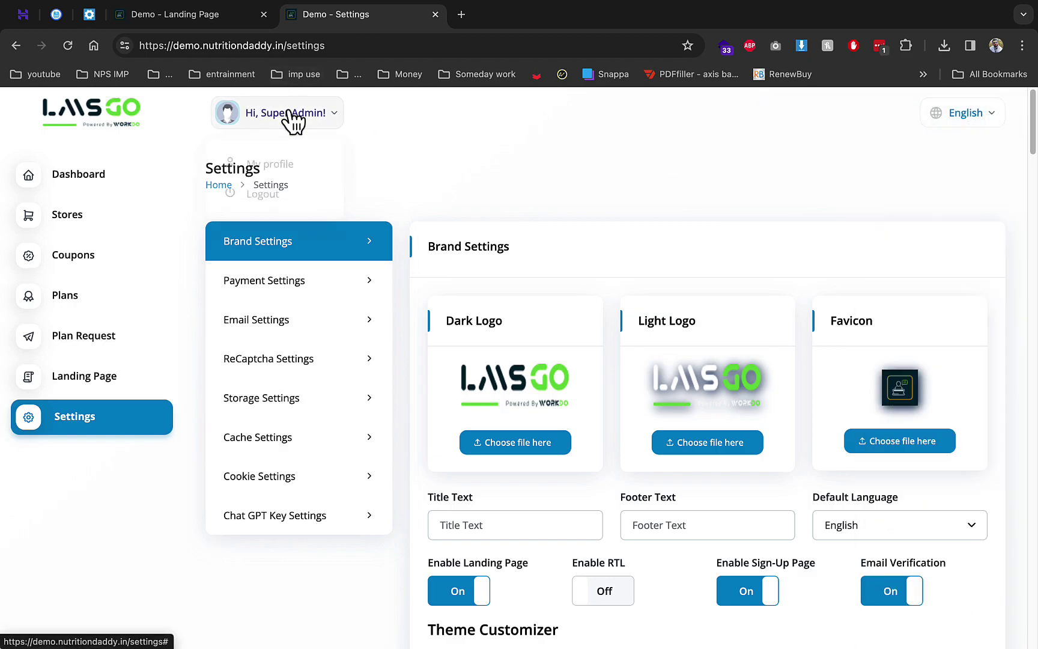
{"action": "left_click", "coordinate": [273, 185]}
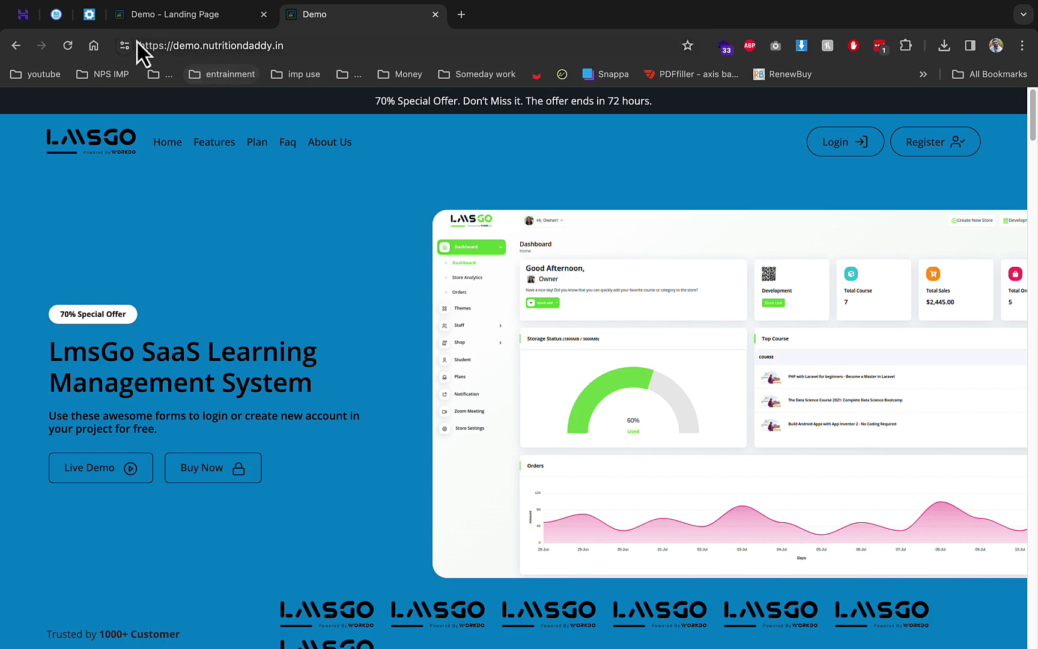
{"action": "left_click", "coordinate": [96, 19]}
{"action": "left_click_drag", "start_coordinate": [476, 261], "coordinate": [549, 263]}
Log in on the login page with the default owner email and its password
{"action": "left_click", "coordinate": [342, 22]}
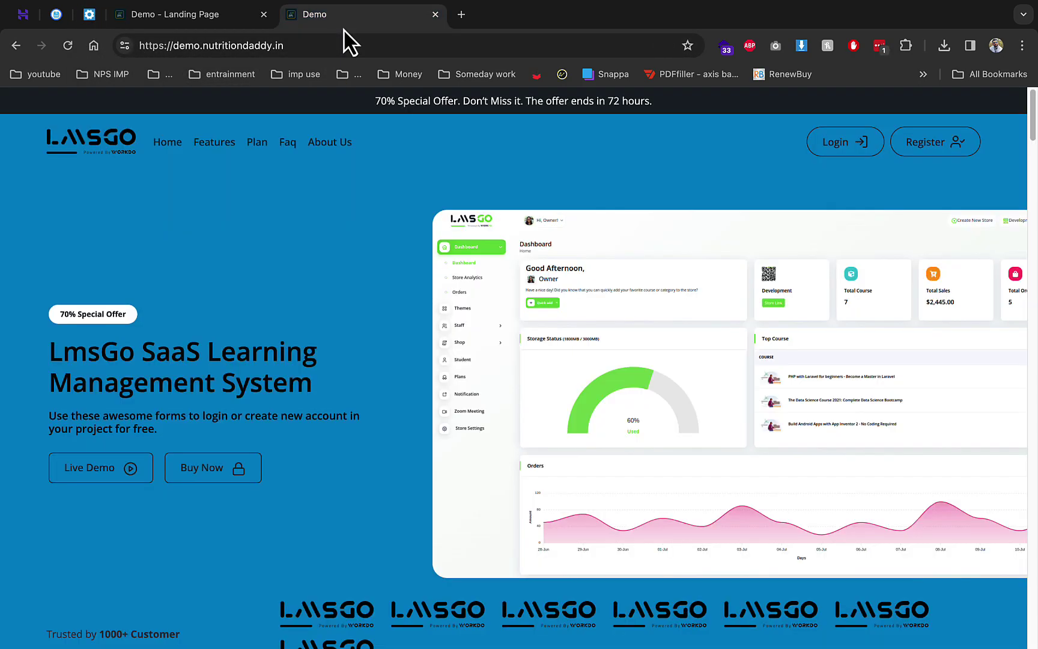
{"action": "scroll", "coordinate": [541, 325], "scroll_direction": "down", "scroll_amount": 1}
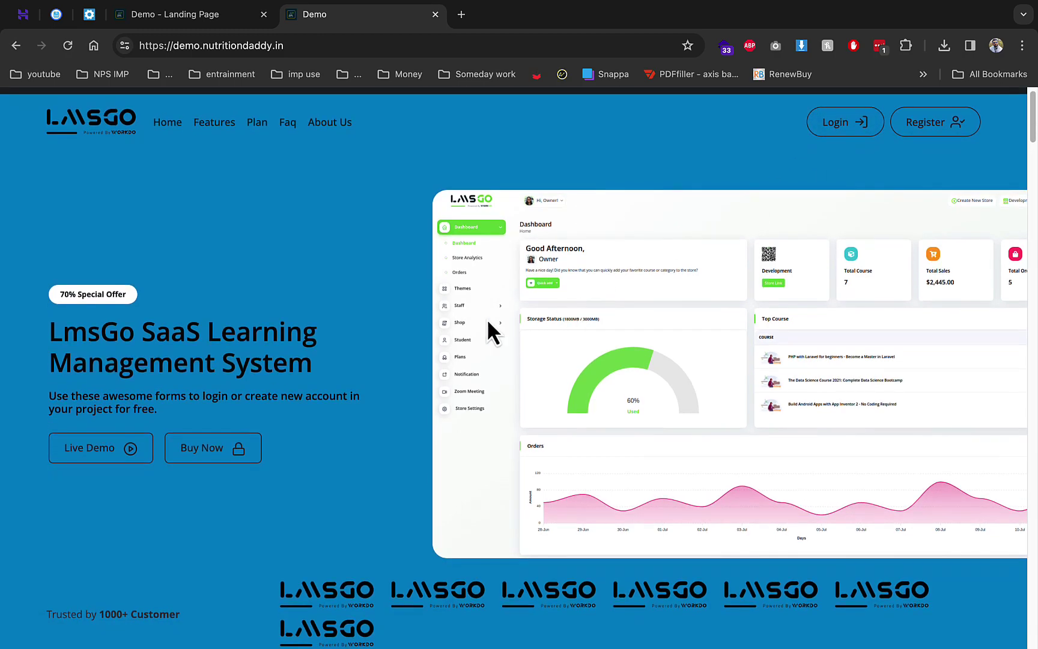
{"action": "scroll", "coordinate": [199, 315], "scroll_direction": "down", "scroll_amount": 7}
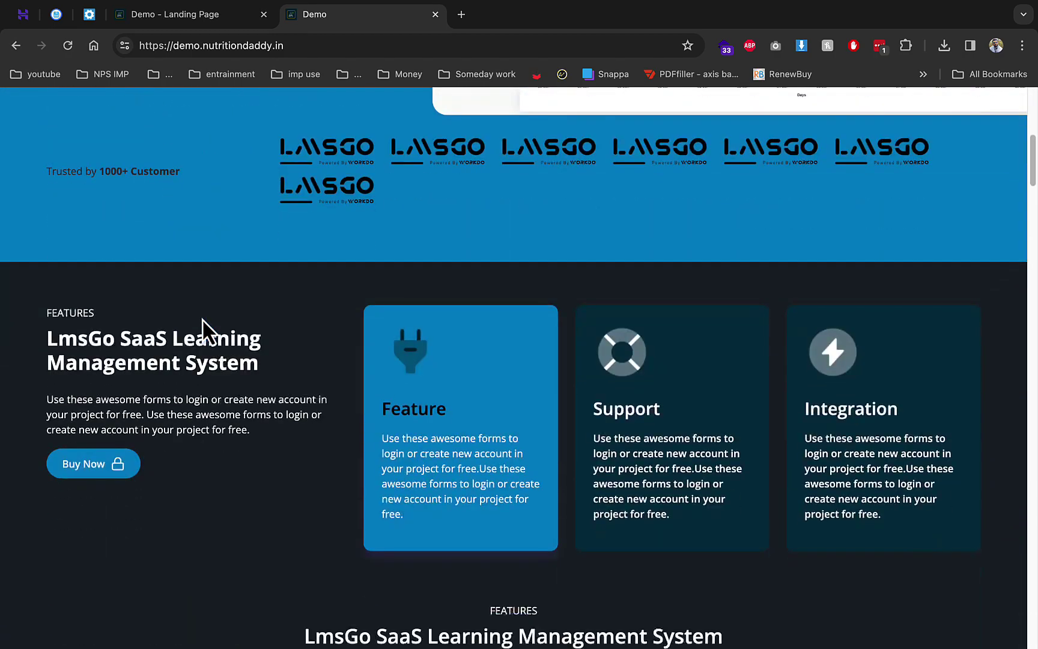
{"action": "scroll", "coordinate": [550, 298], "scroll_direction": "up", "scroll_amount": 8}
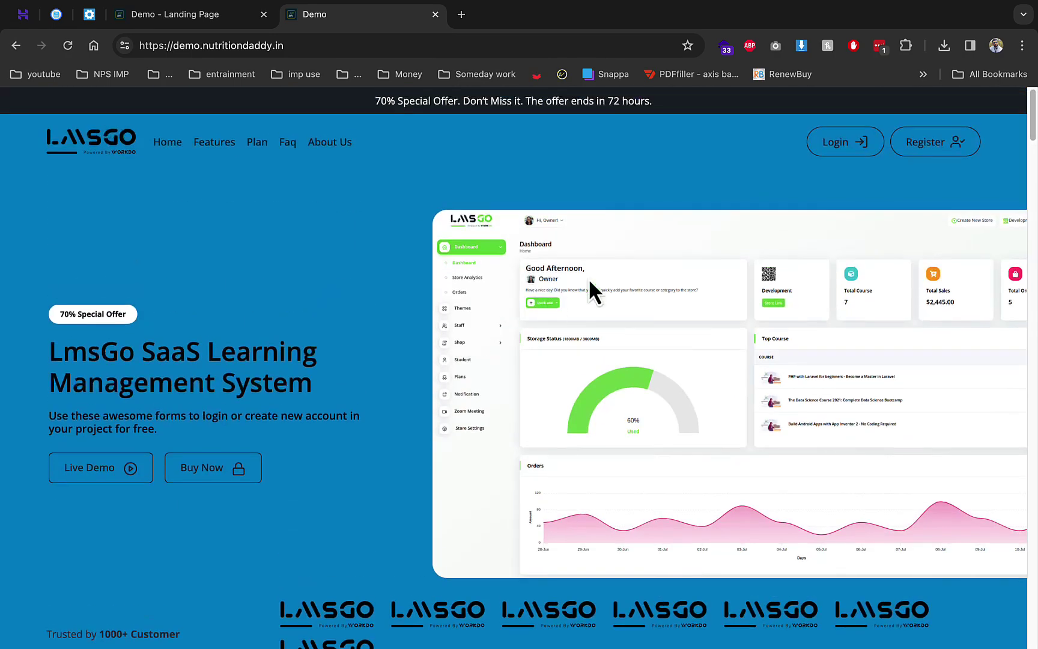
{"action": "left_click", "coordinate": [824, 155]}
{"action": "left_click", "coordinate": [442, 308]}
{"action": "type", "text": "owner@example.com"}
{"action": "key", "text": "Tab"}
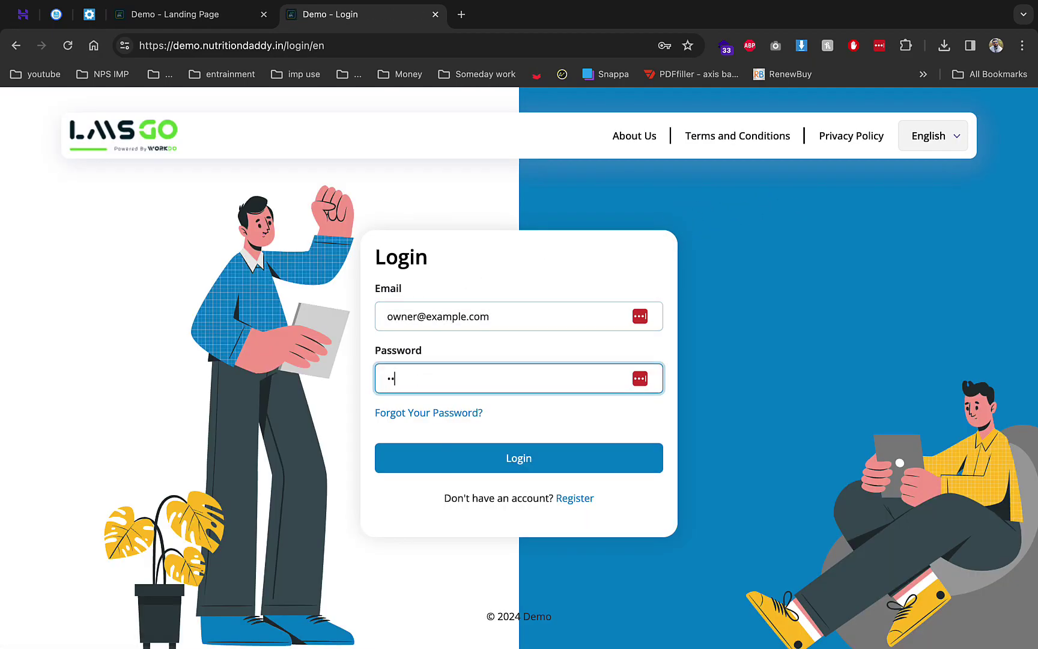
{"action": "left_click", "coordinate": [526, 450]}
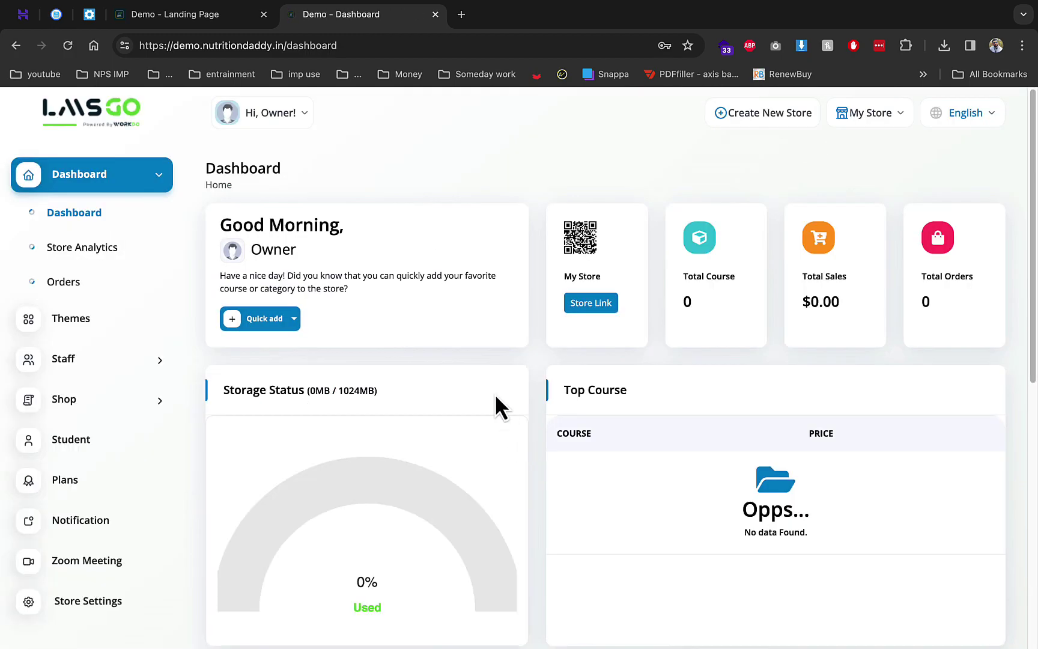
Dismiss the browser password prompts and start a new store from the store list
{"action": "left_click", "coordinate": [639, 247]}
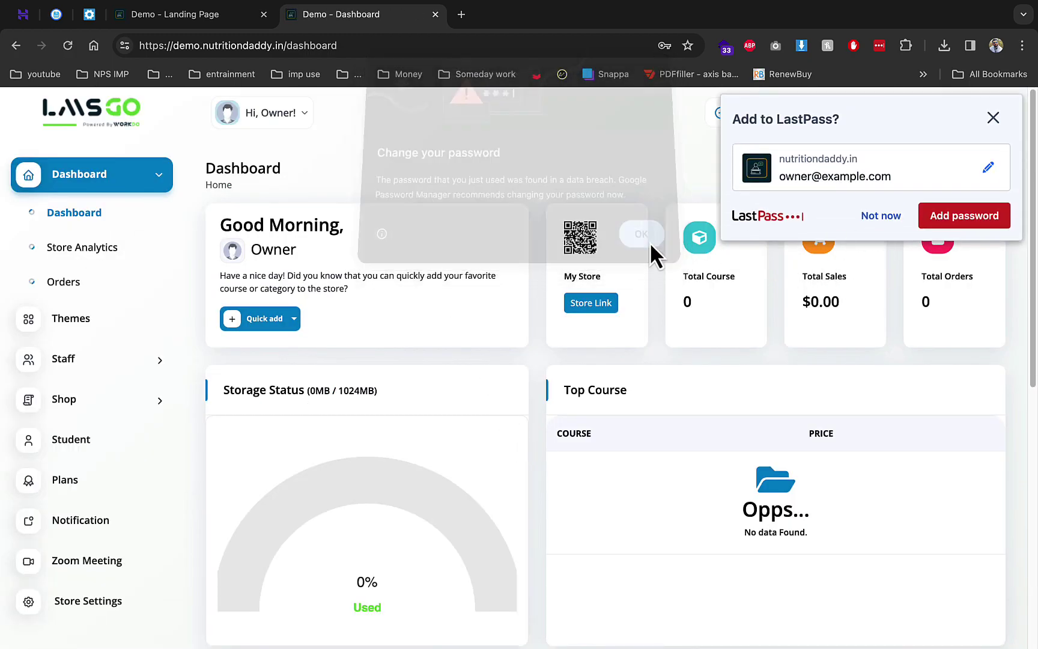
{"action": "left_click", "coordinate": [865, 219]}
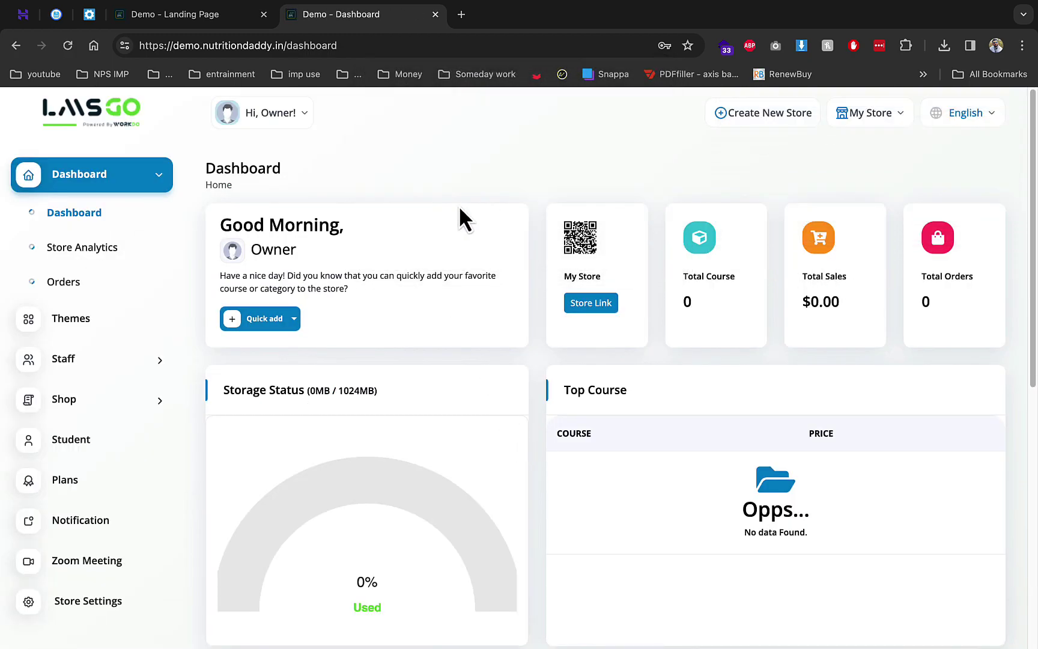
{"action": "left_click", "coordinate": [880, 117]}
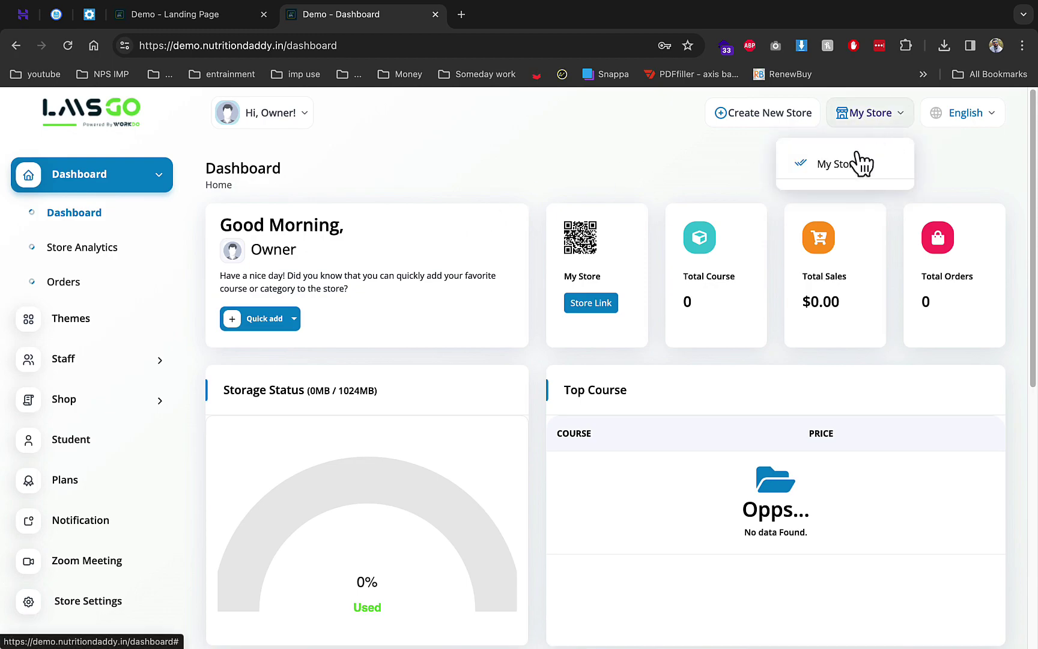
{"action": "left_click", "coordinate": [774, 120]}
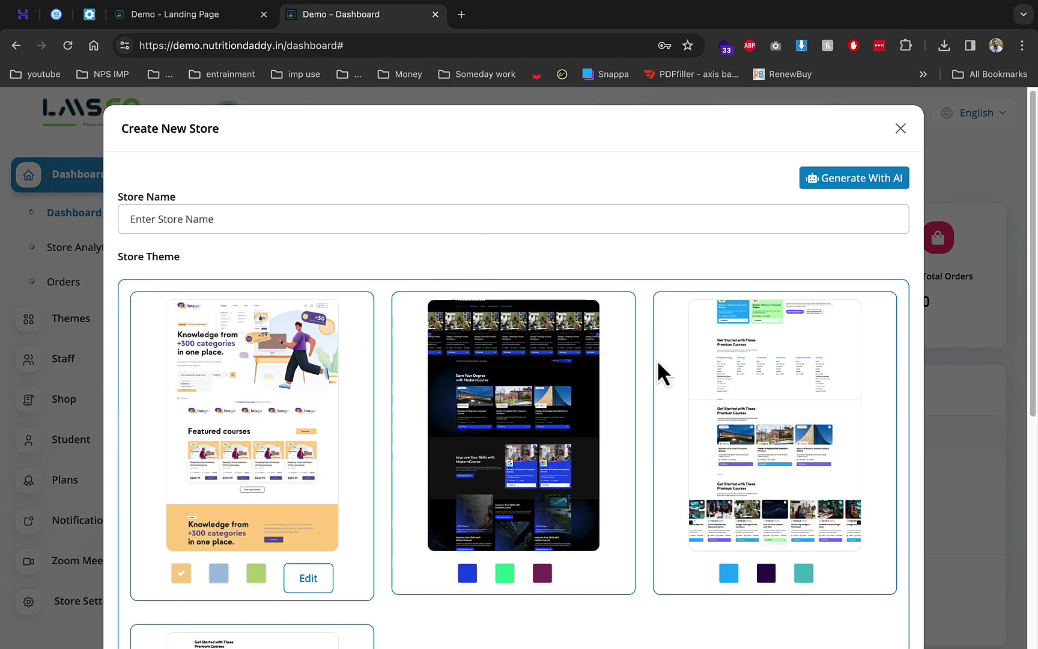
Name the new store 'rks', choose the first store theme and save it
{"action": "left_click", "coordinate": [347, 220]}
{"action": "type", "text": "rks"}
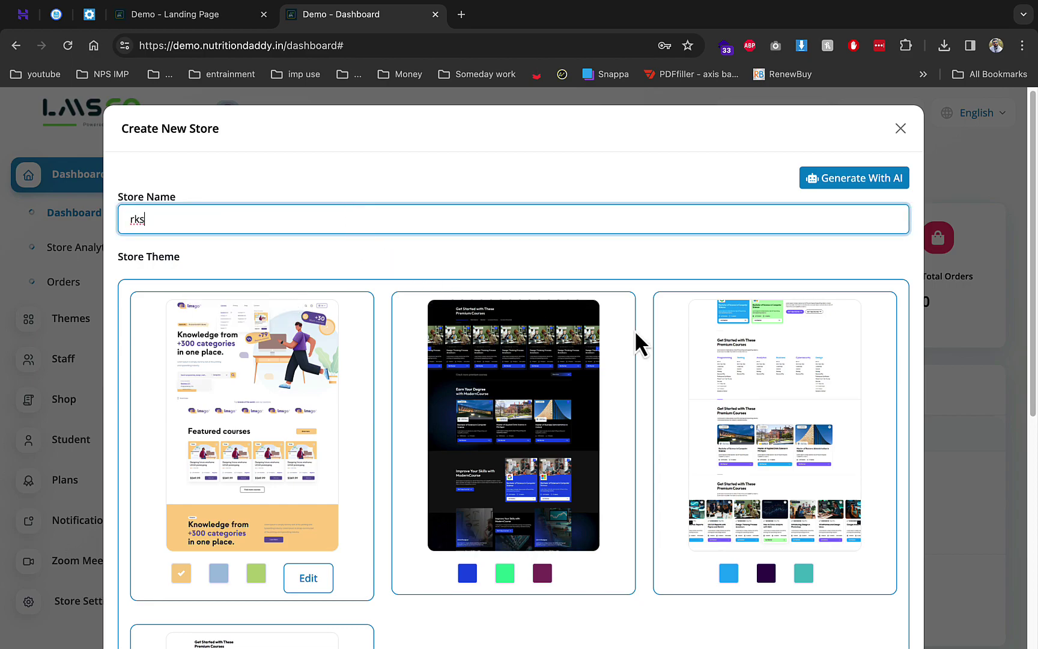
{"action": "left_click", "coordinate": [695, 341]}
{"action": "scroll", "coordinate": [724, 475], "scroll_direction": "down", "scroll_amount": 1}
{"action": "scroll", "coordinate": [723, 472], "scroll_direction": "down", "scroll_amount": 2}
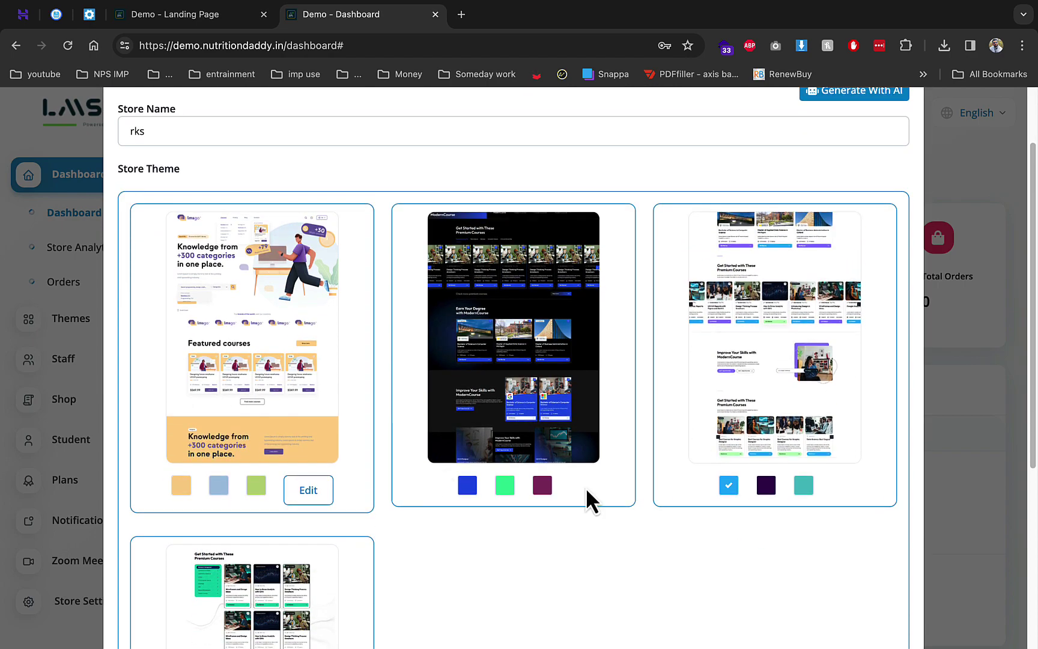
{"action": "left_click", "coordinate": [289, 441]}
{"action": "scroll", "coordinate": [632, 399], "scroll_direction": "down", "scroll_amount": 5}
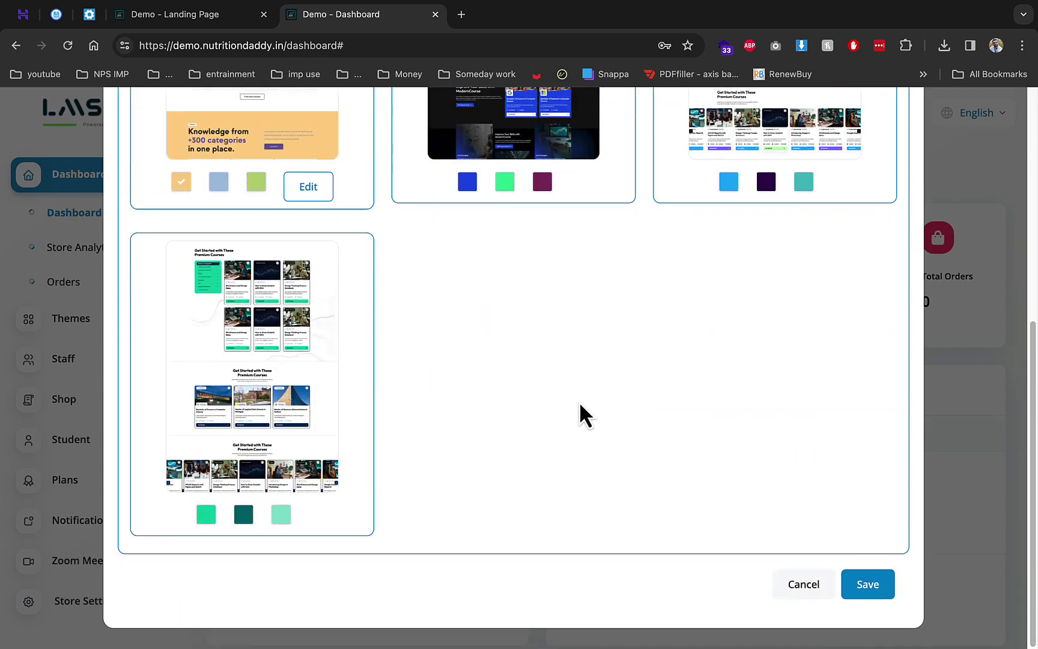
{"action": "left_click", "coordinate": [862, 587]}
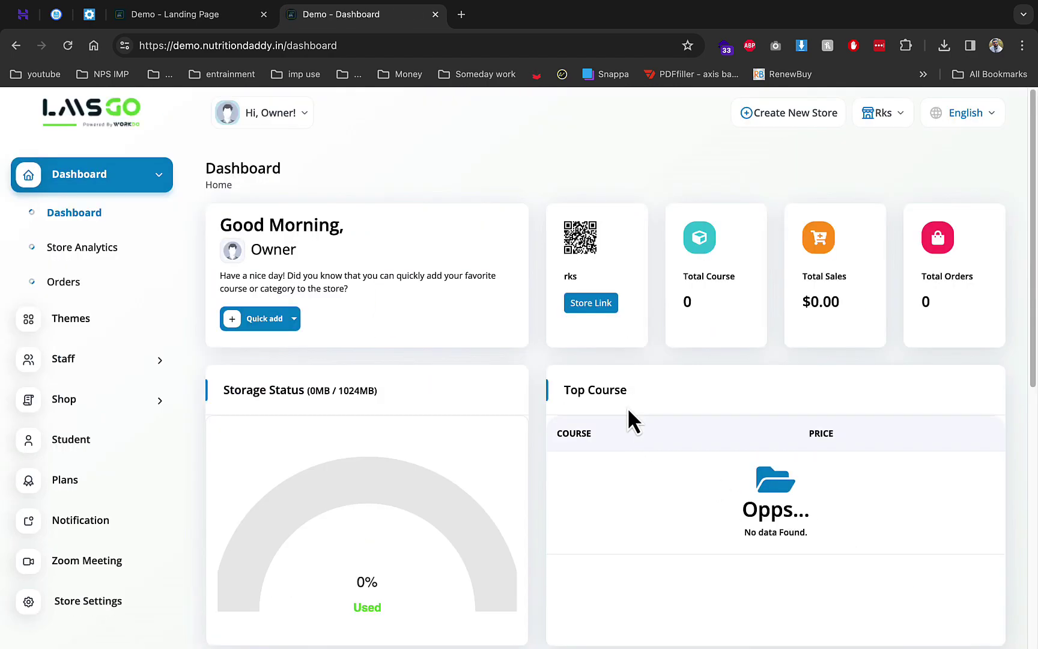
Switch the active store back to My Store and return to its dashboard
{"action": "left_click", "coordinate": [886, 124]}
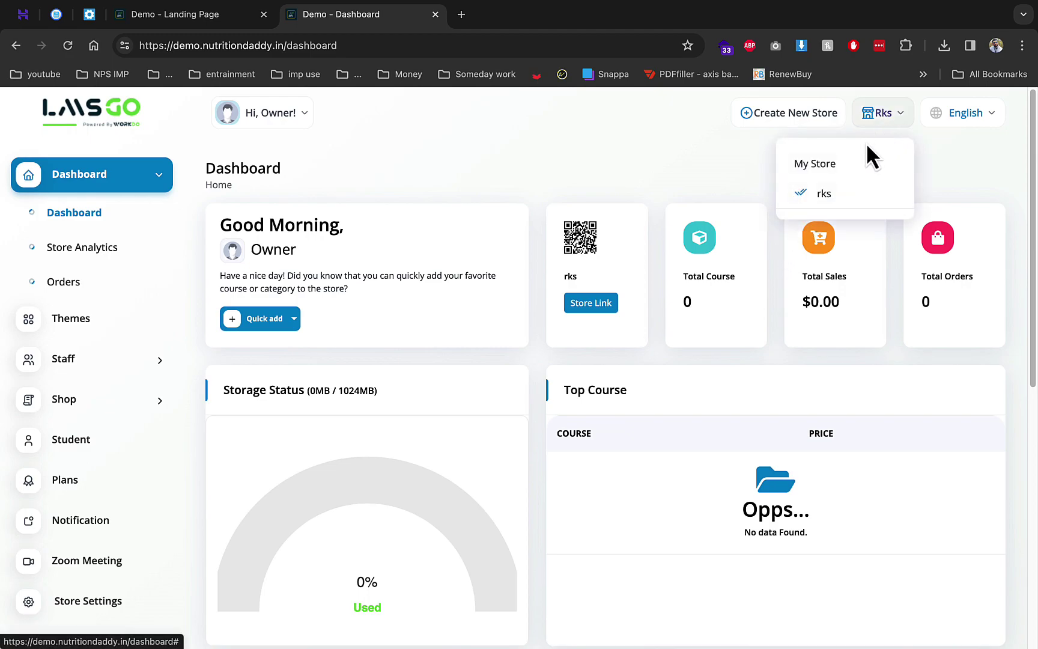
{"action": "left_click", "coordinate": [840, 164]}
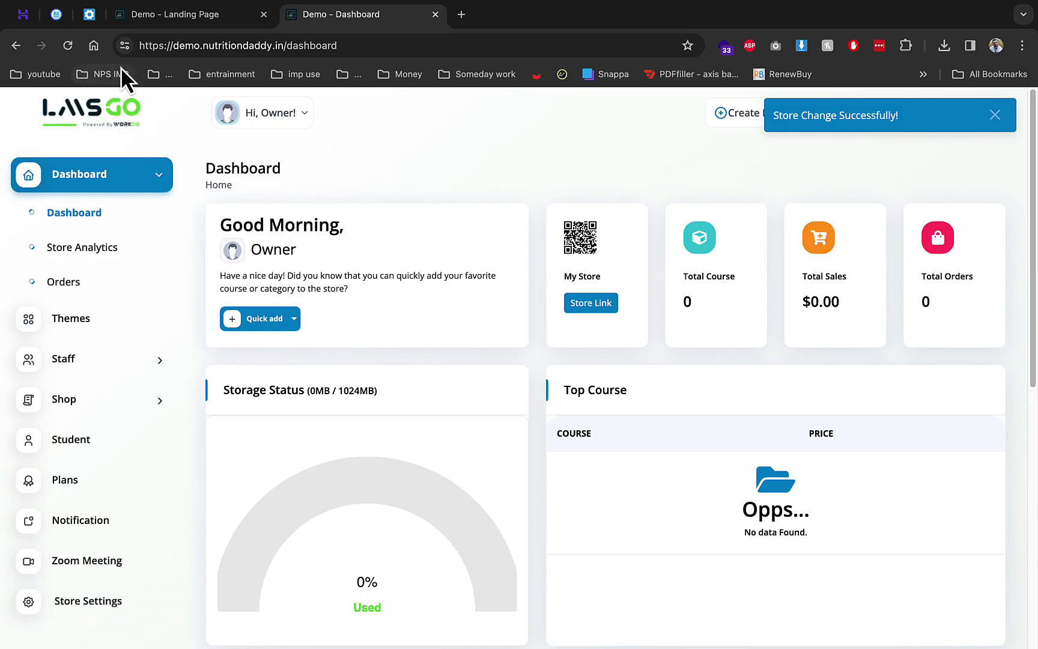
{"action": "left_click", "coordinate": [104, 258]}
{"action": "left_click", "coordinate": [72, 212]}
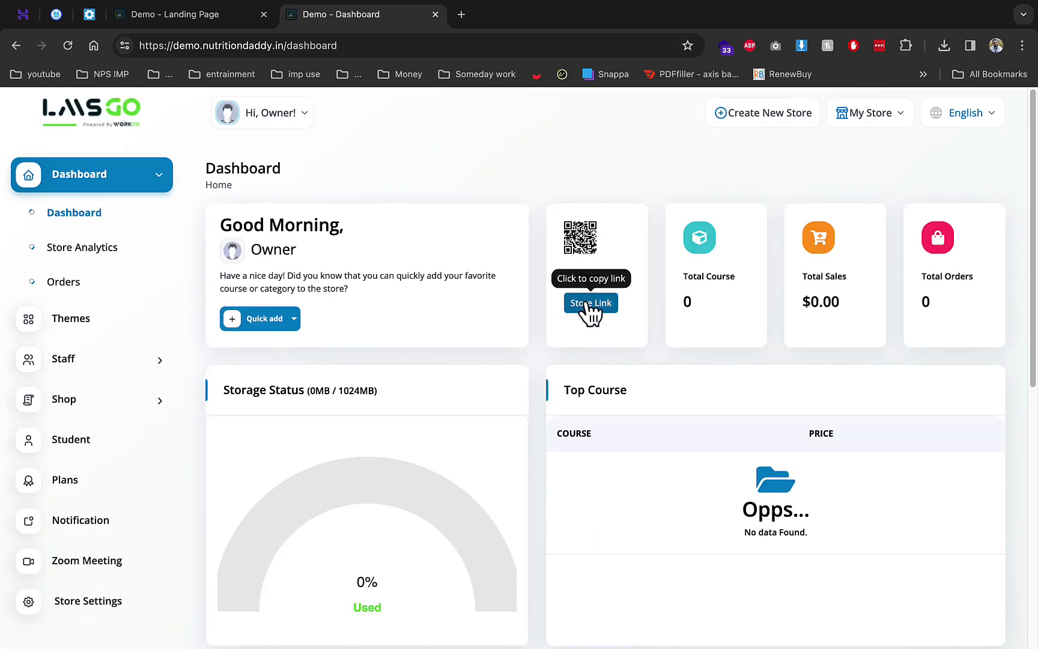
Copy My Store's public Store Link and load it in a new browser tab
{"action": "left_click", "coordinate": [588, 305]}
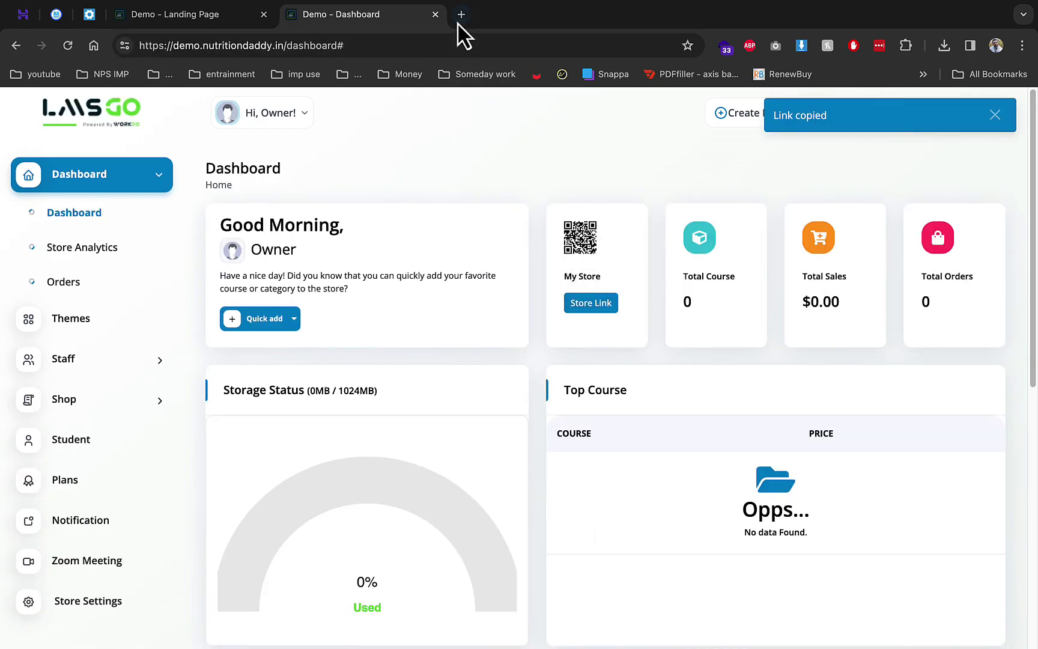
{"action": "left_click", "coordinate": [457, 22]}
{"action": "key", "text": "ctrl+v"}
{"action": "key", "text": "Return"}
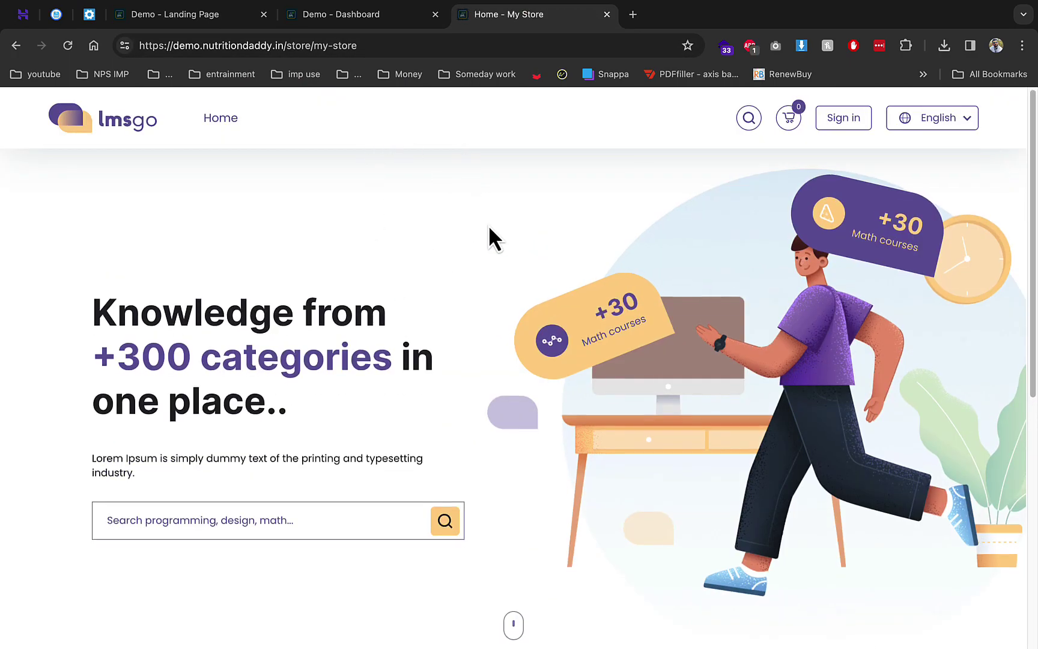
Scroll through the My Store storefront home page, then return to the Demo - Dashboard tab
{"action": "scroll", "coordinate": [489, 234], "scroll_direction": "down", "scroll_amount": 1}
{"action": "left_click_drag", "start_coordinate": [180, 251], "coordinate": [354, 245]}
{"action": "left_click_drag", "start_coordinate": [204, 289], "coordinate": [382, 287]}
{"action": "left_click", "coordinate": [172, 330]}
{"action": "scroll", "coordinate": [349, 337], "scroll_direction": "down", "scroll_amount": 5}
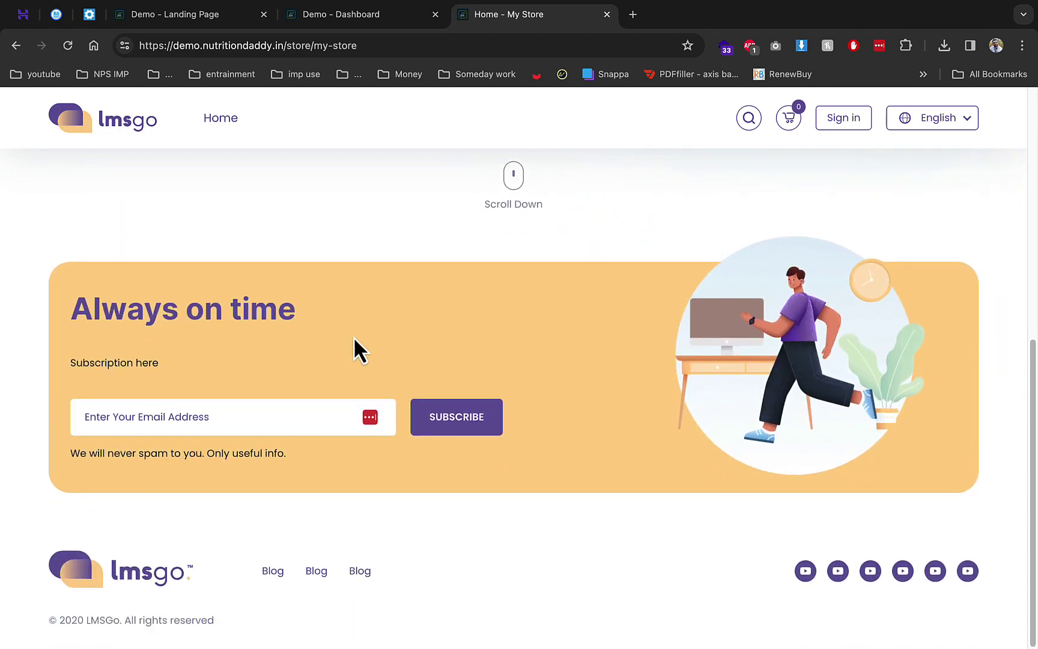
{"action": "scroll", "coordinate": [349, 337], "scroll_direction": "up", "scroll_amount": 6}
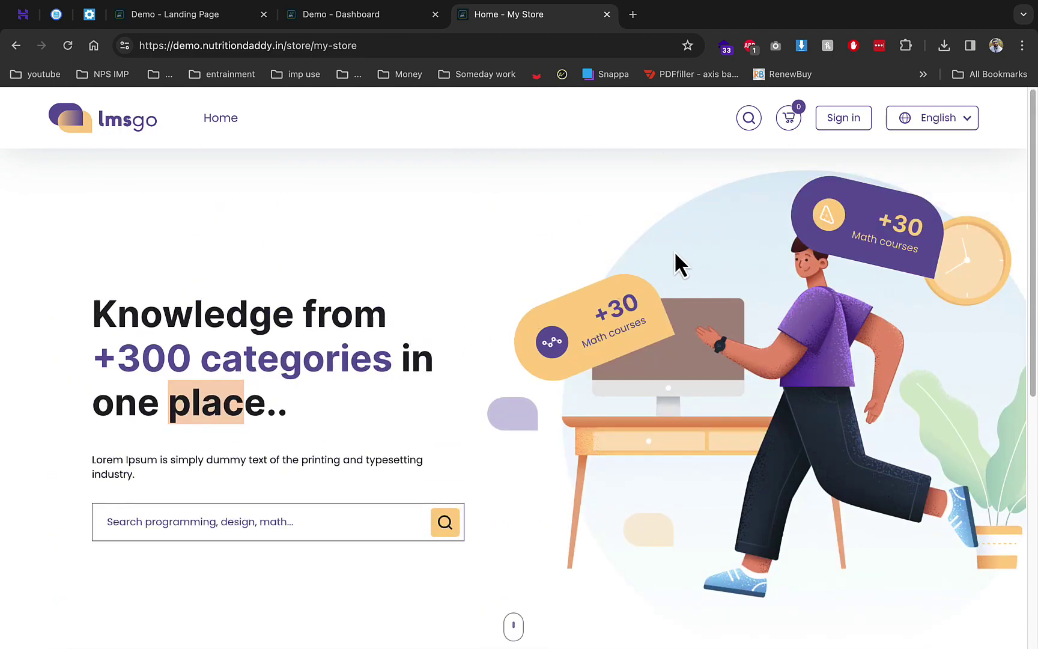
{"action": "left_click", "coordinate": [361, 15]}
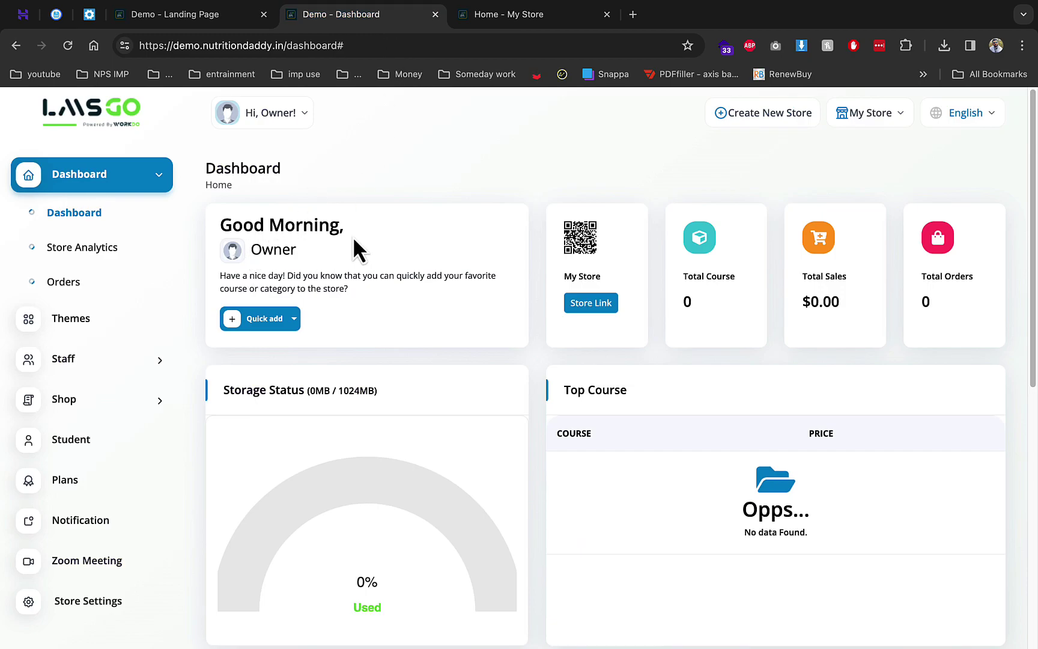
Browse the Store Analytics charts and the empty Orders list, ending on the Themes page
{"action": "left_click", "coordinate": [69, 252]}
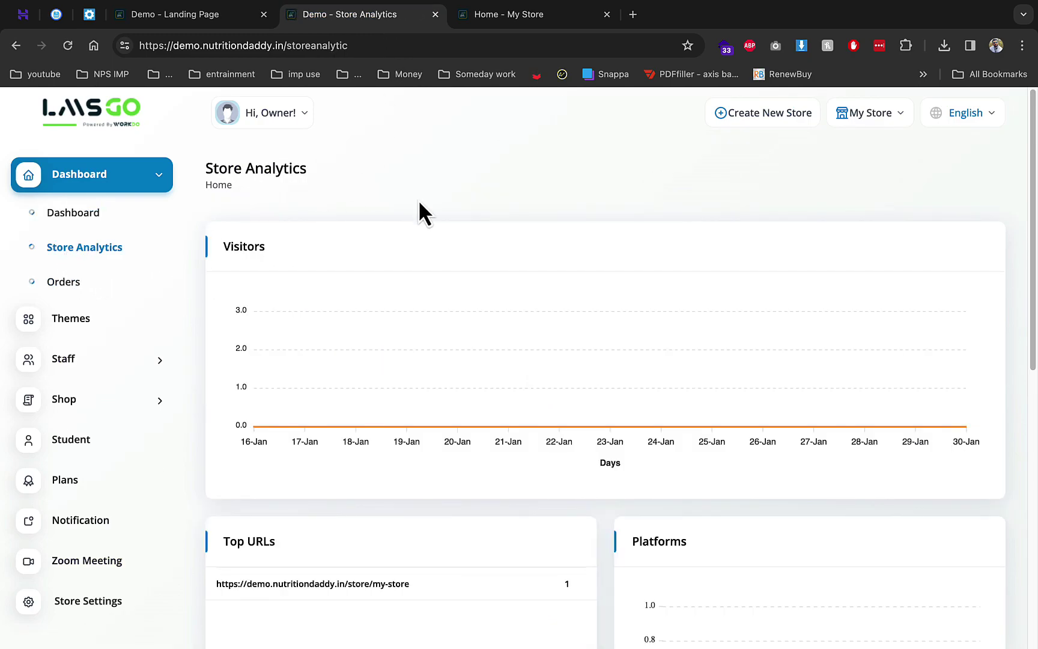
{"action": "scroll", "coordinate": [561, 324], "scroll_direction": "down", "scroll_amount": 5}
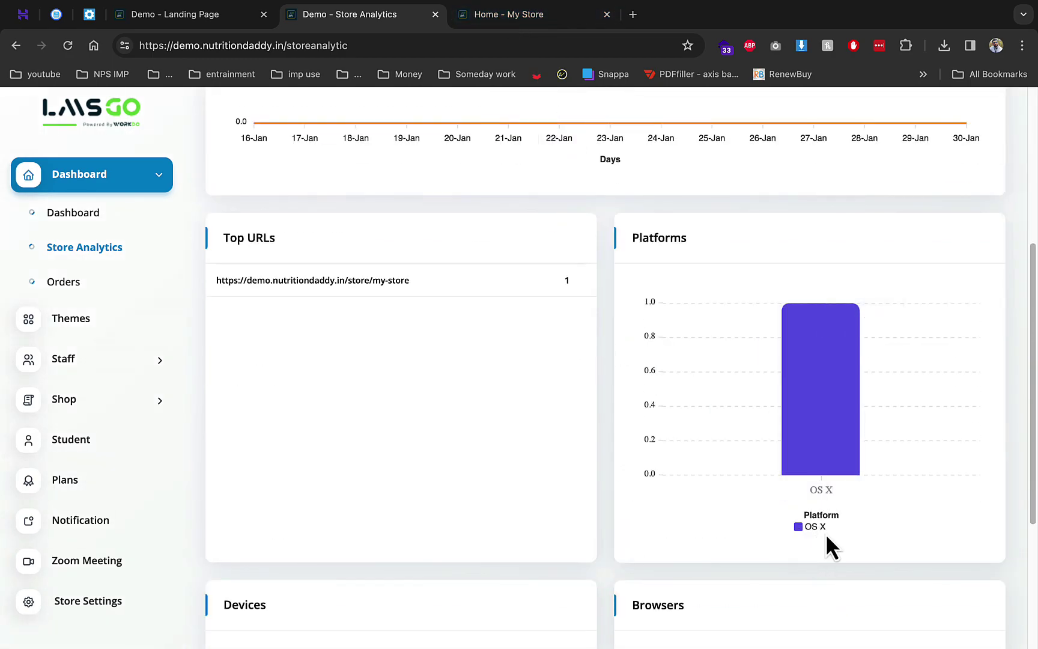
{"action": "scroll", "coordinate": [720, 531], "scroll_direction": "down", "scroll_amount": 4}
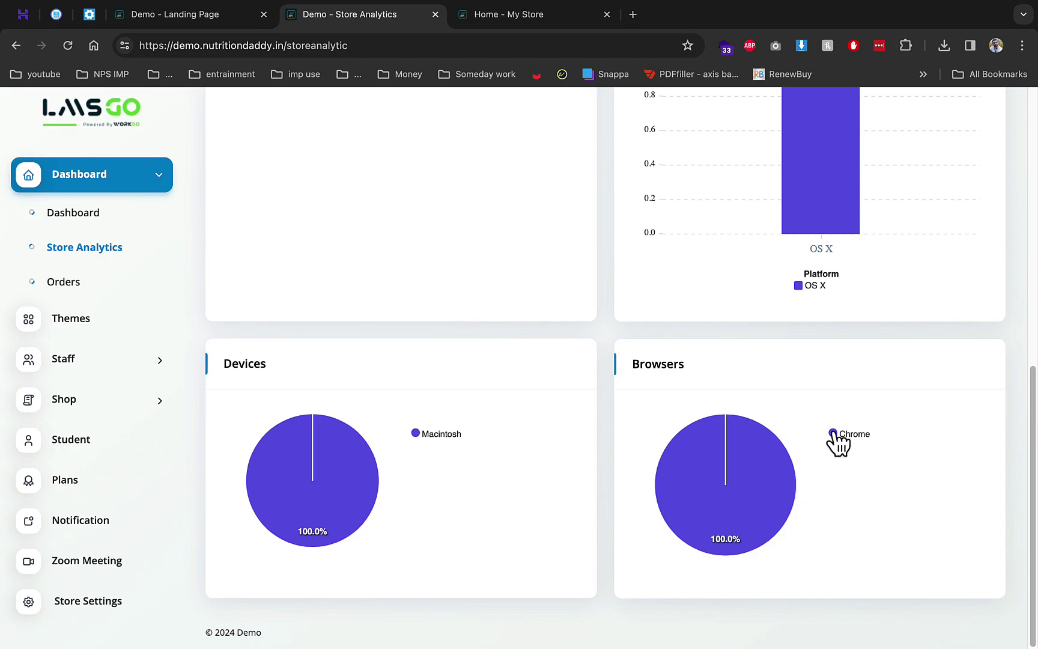
{"action": "mouse_move", "coordinate": [669, 451]}
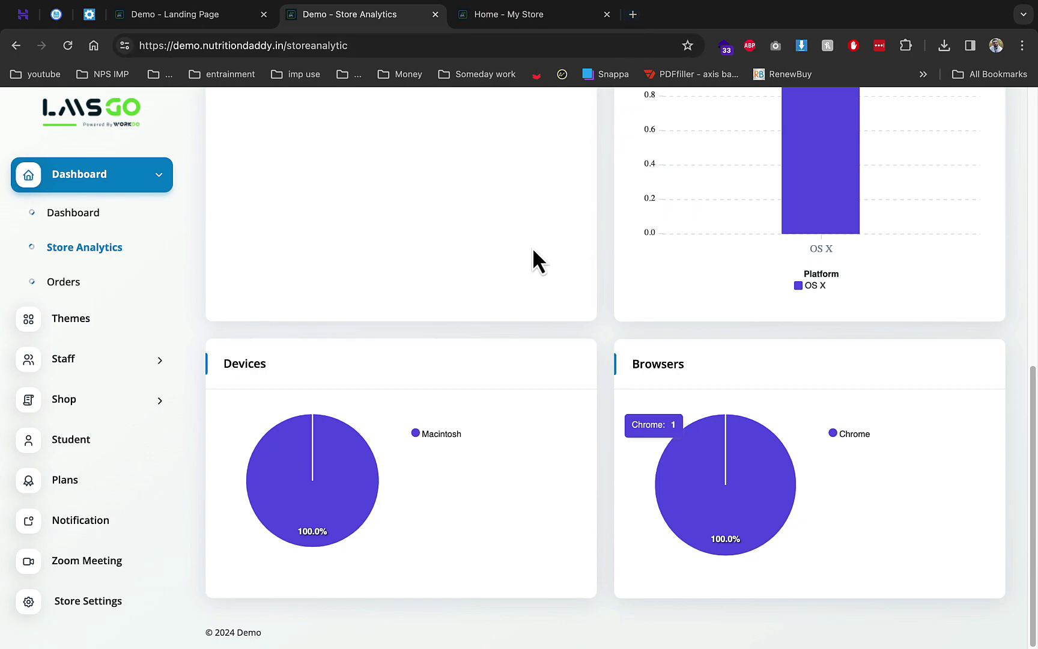
{"action": "left_click", "coordinate": [71, 282]}
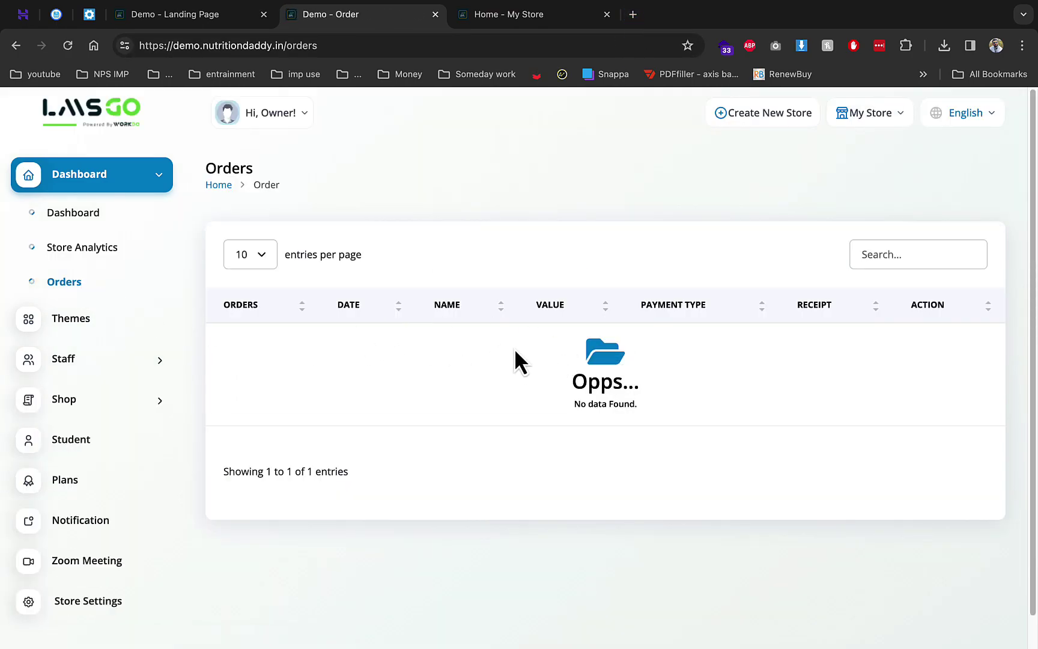
{"action": "left_click", "coordinate": [146, 333]}
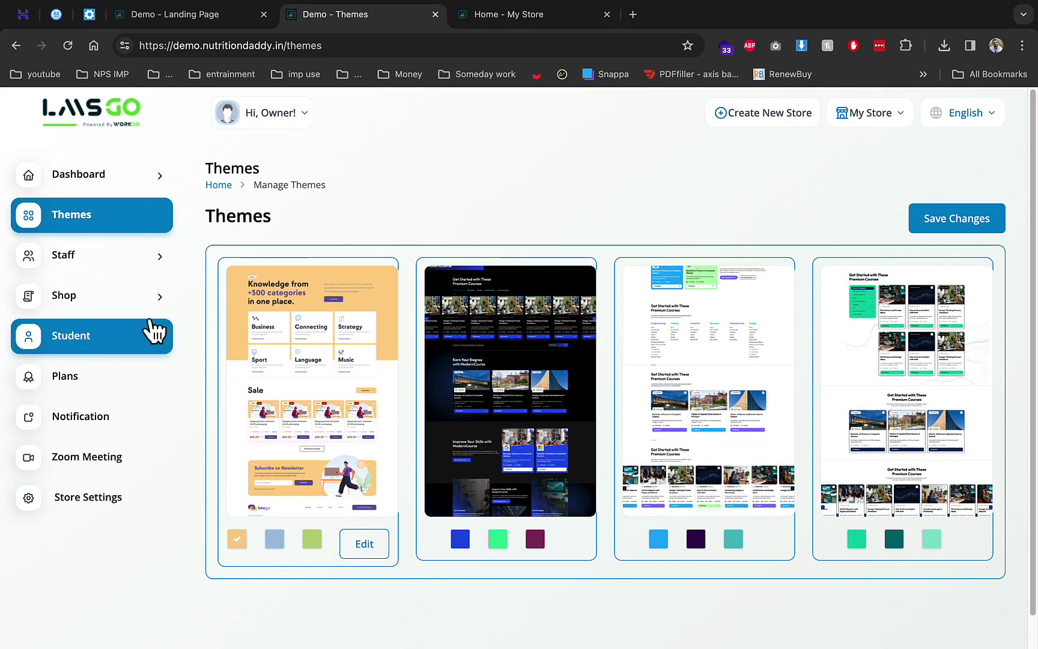
Open the staff Users list and check the default account logins on the install page
{"action": "left_click", "coordinate": [111, 267]}
{"action": "left_click", "coordinate": [78, 299]}
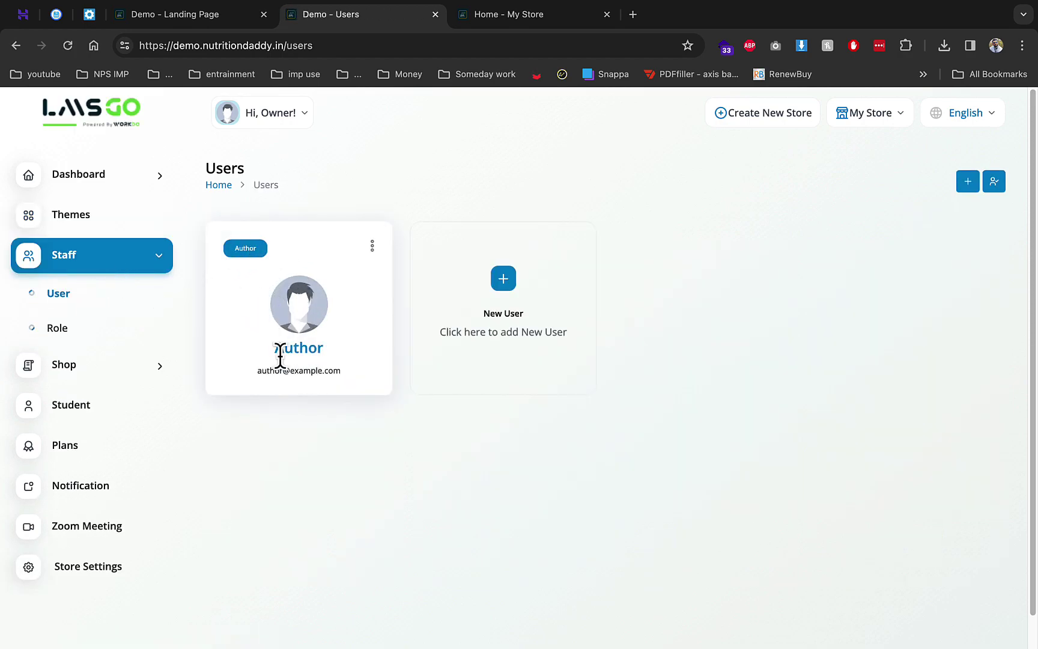
{"action": "left_click", "coordinate": [90, 14]}
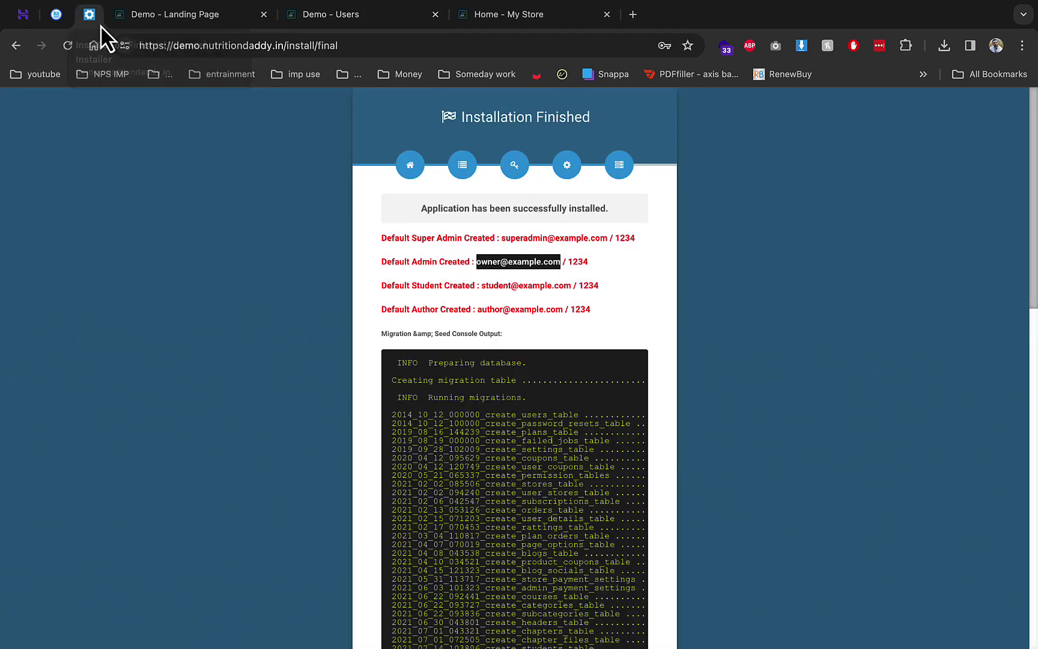
{"action": "left_click", "coordinate": [215, 22]}
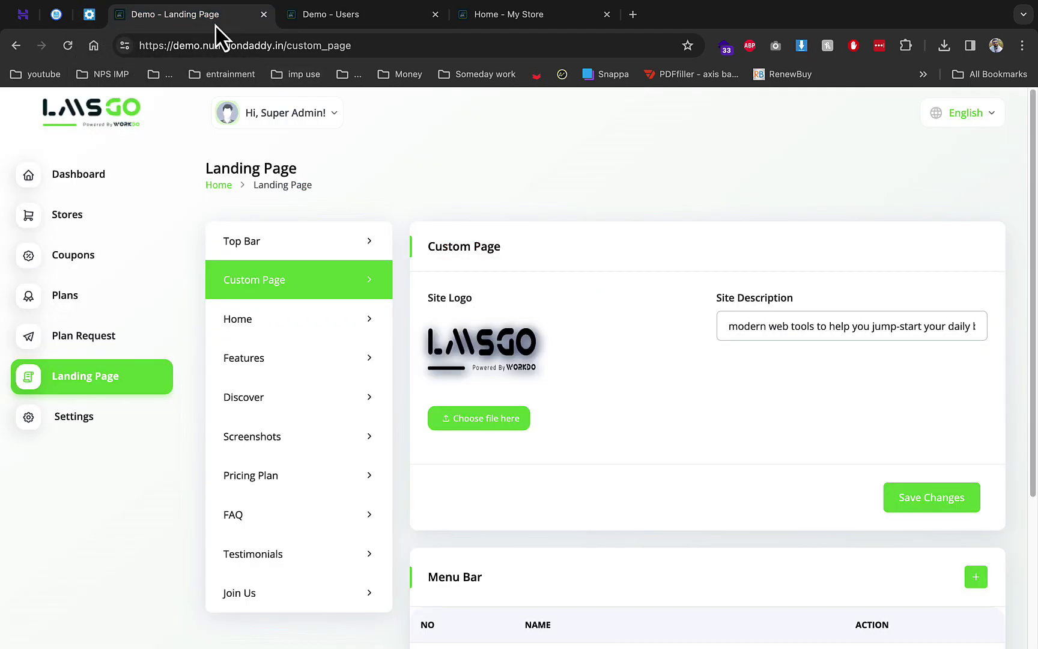
{"action": "left_click", "coordinate": [318, 24]}
Review the author role's permissions and expand the Shop section
{"action": "left_click", "coordinate": [101, 329]}
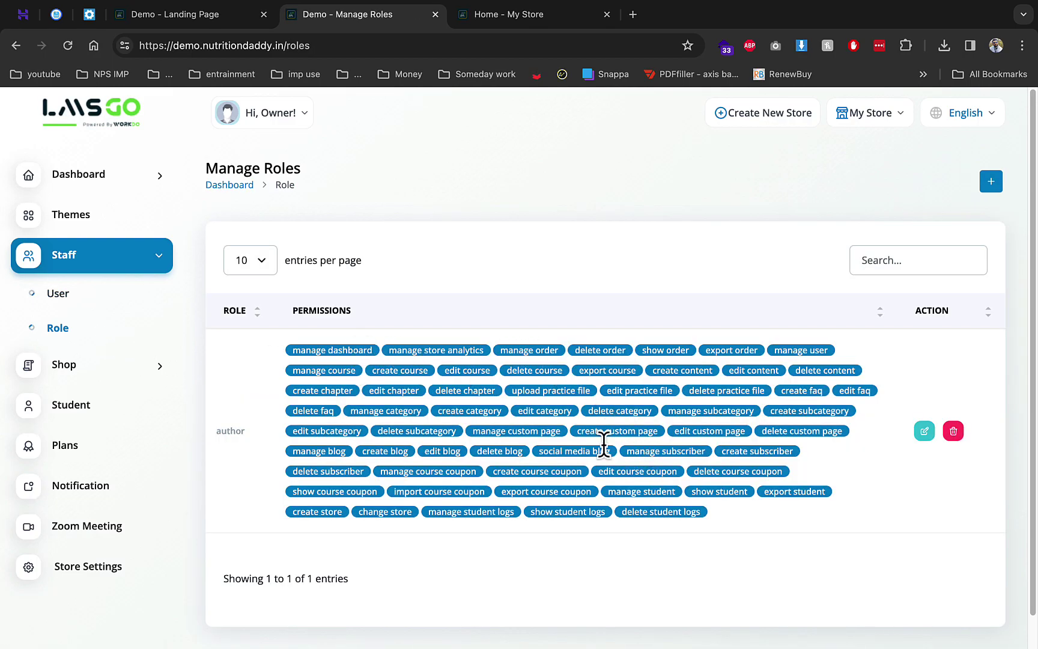
{"action": "scroll", "coordinate": [602, 443], "scroll_direction": "down", "scroll_amount": 1}
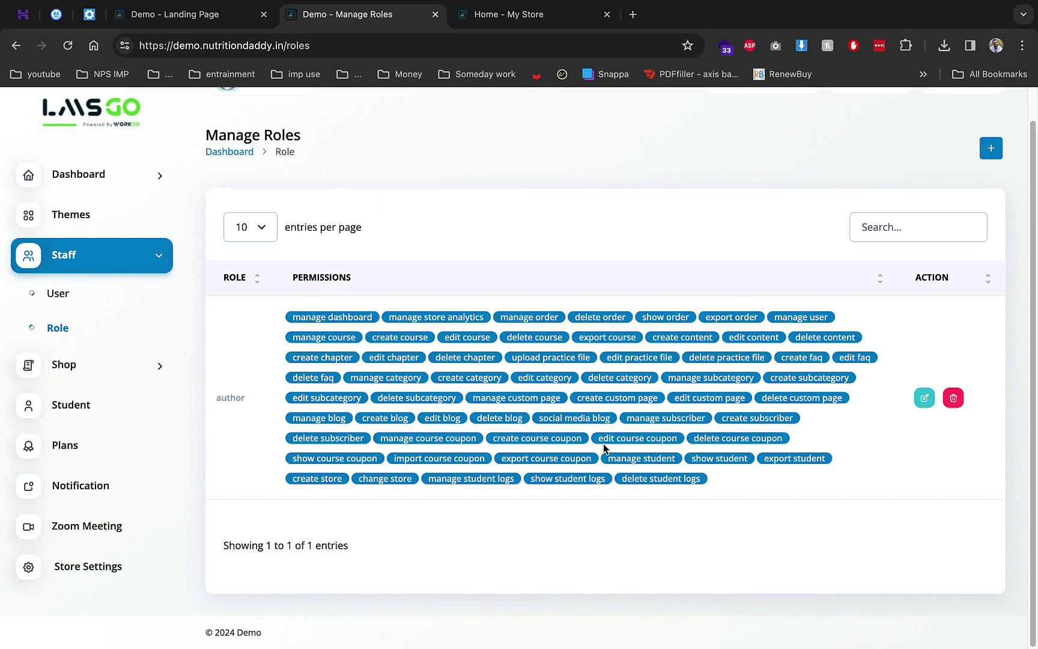
{"action": "left_click", "coordinate": [87, 363]}
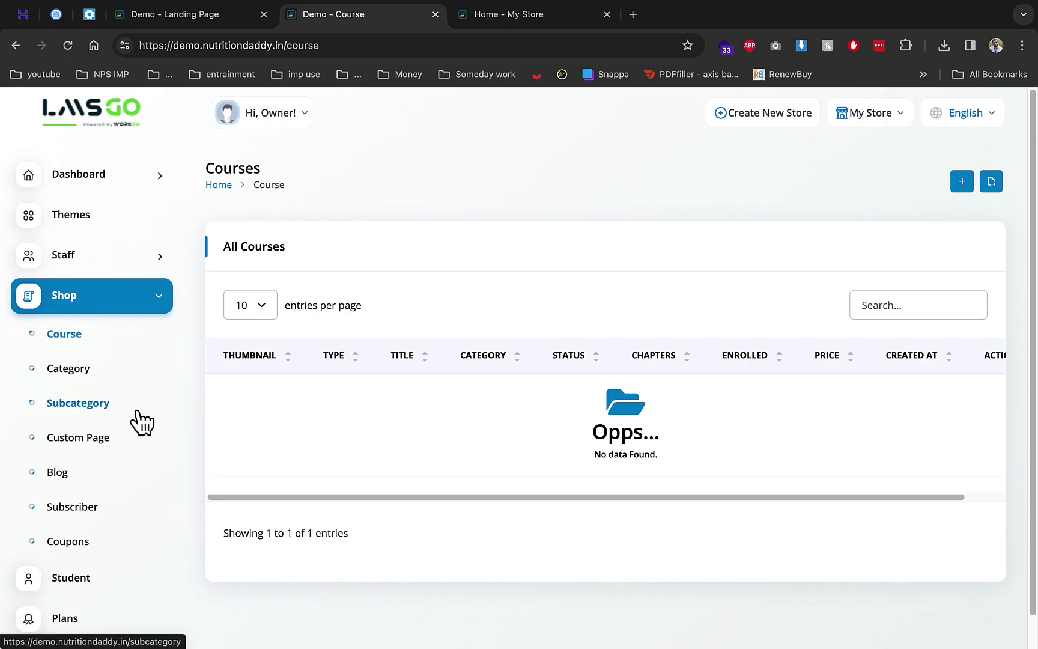
Start a new course category and enter the name 'digital media marketing'
{"action": "left_click", "coordinate": [84, 371]}
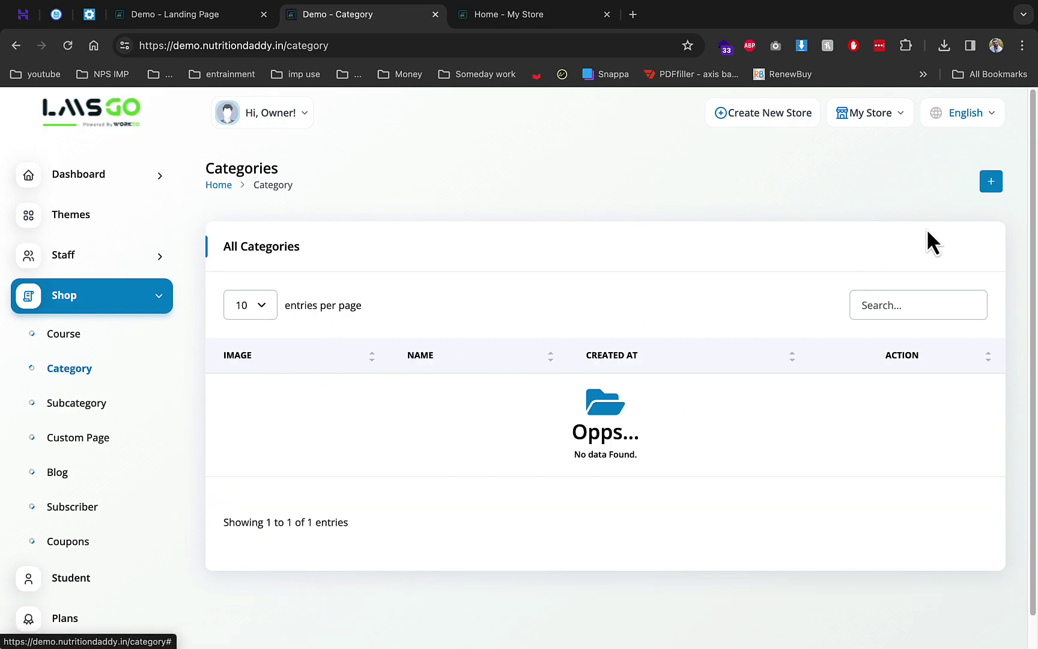
{"action": "left_click", "coordinate": [991, 182]}
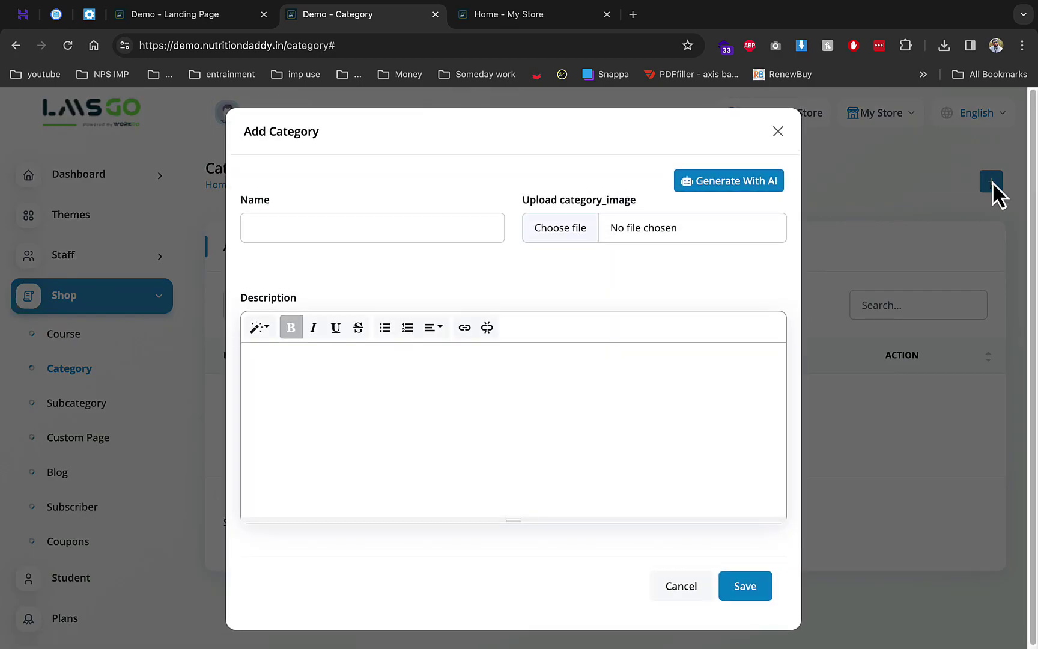
{"action": "left_click", "coordinate": [413, 227]}
{"action": "type", "text": "digital media marketing"}
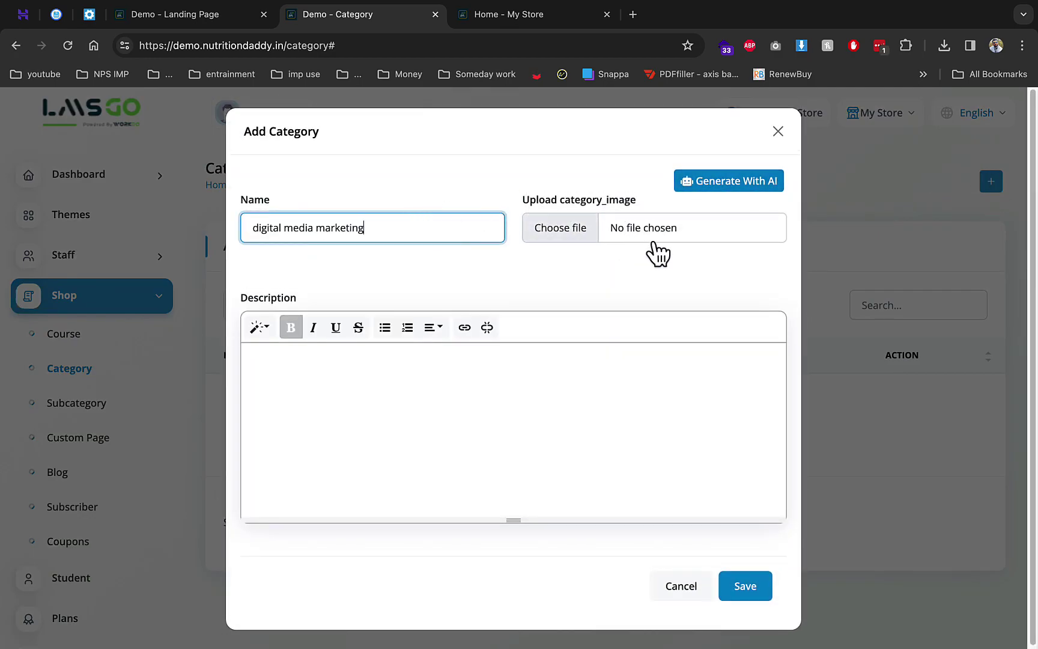
Search Google for 'digital media marketing' in a new tab
{"action": "left_click", "coordinate": [631, 13]}
{"action": "type", "text": "digital media marketing"}
{"action": "key", "text": "Return"}
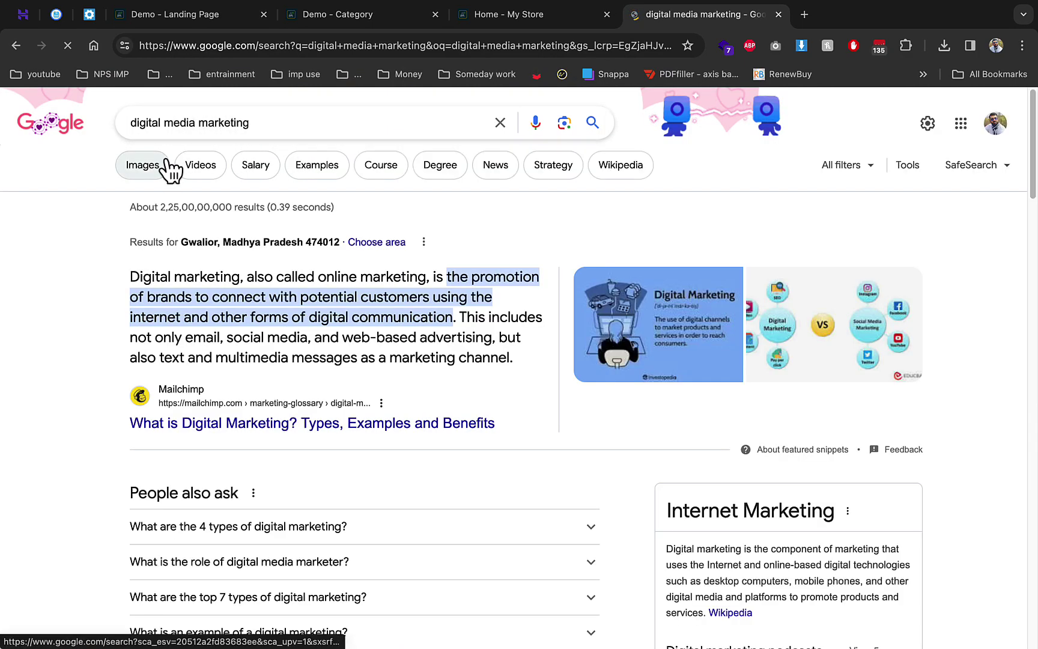
Save the yellow Digital Marketing image from Google Images, then return to the Add Category form
{"action": "left_click", "coordinate": [163, 164]}
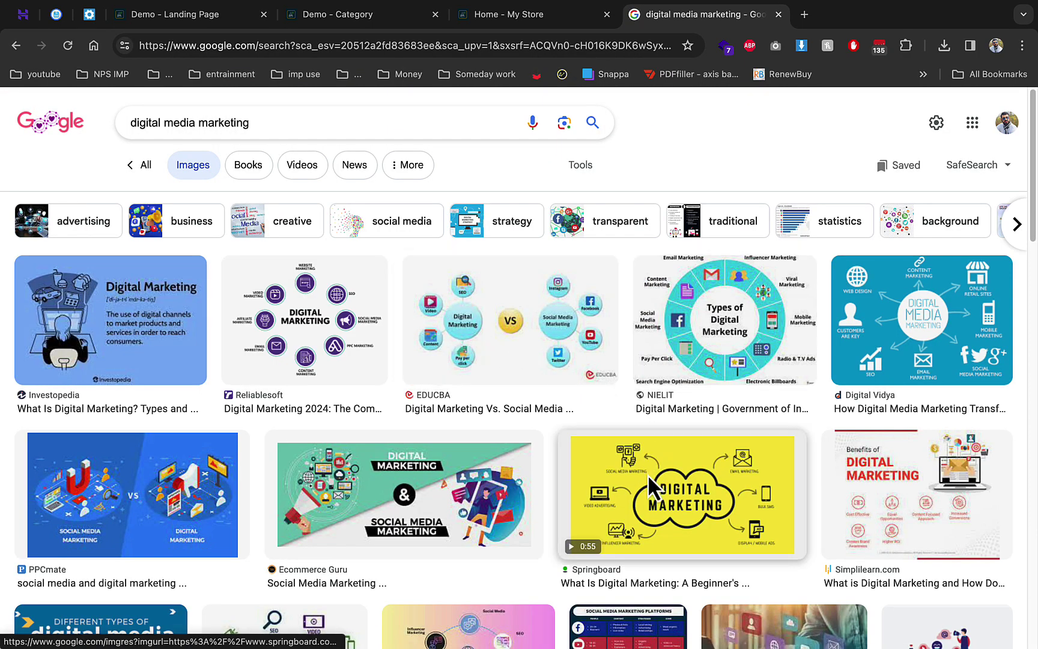
{"action": "left_click", "coordinate": [654, 487]}
{"action": "right_click", "coordinate": [753, 303]}
{"action": "left_click", "coordinate": [782, 441]}
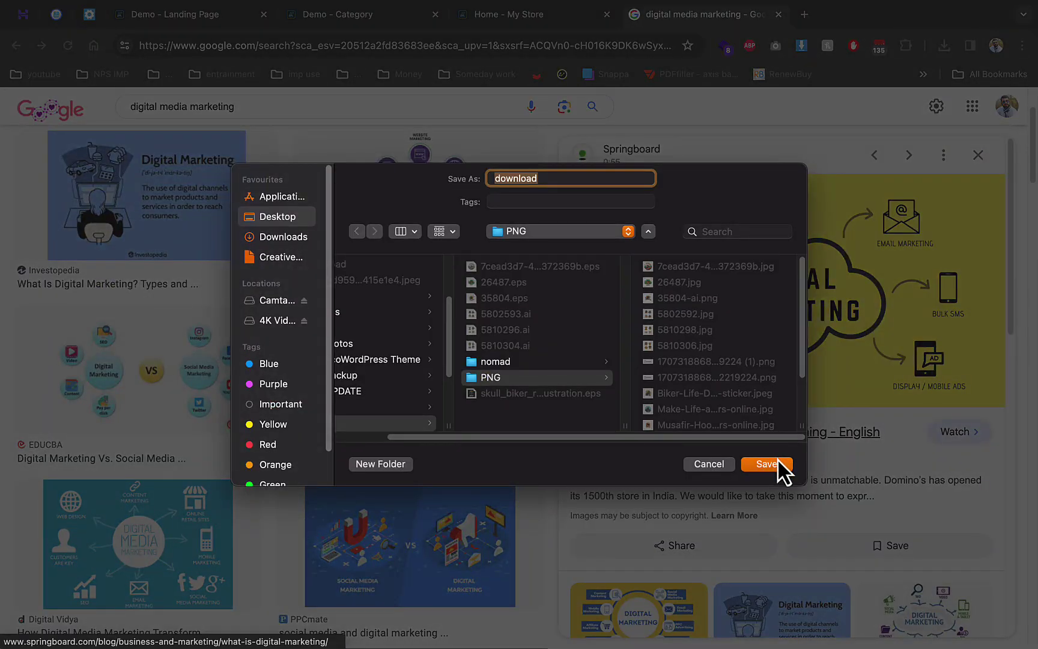
{"action": "left_click", "coordinate": [778, 459]}
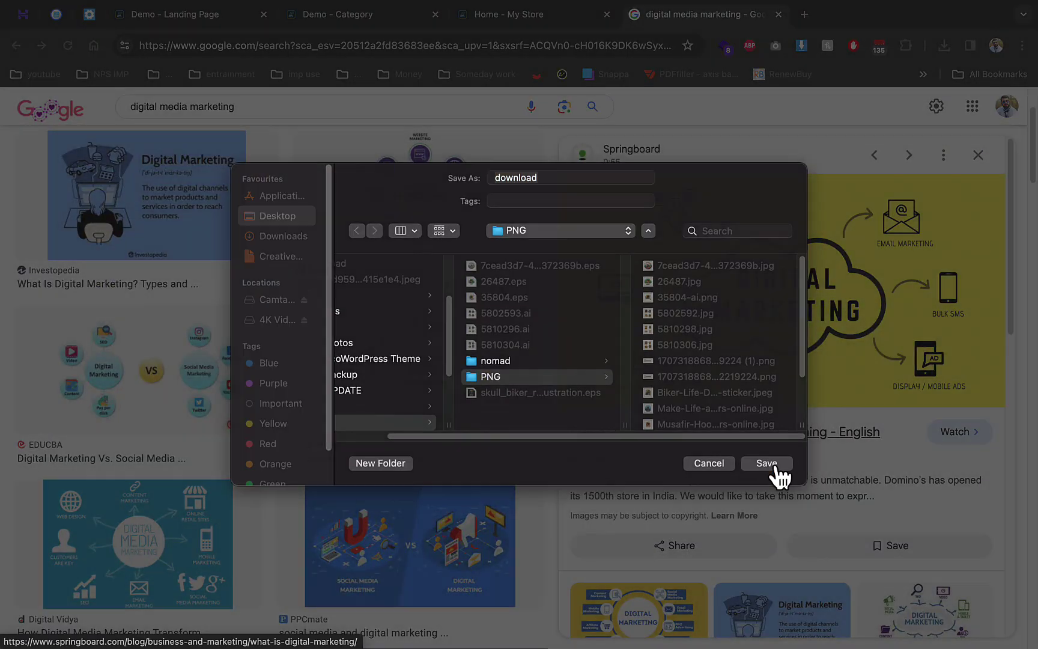
{"action": "left_click", "coordinate": [200, 19]}
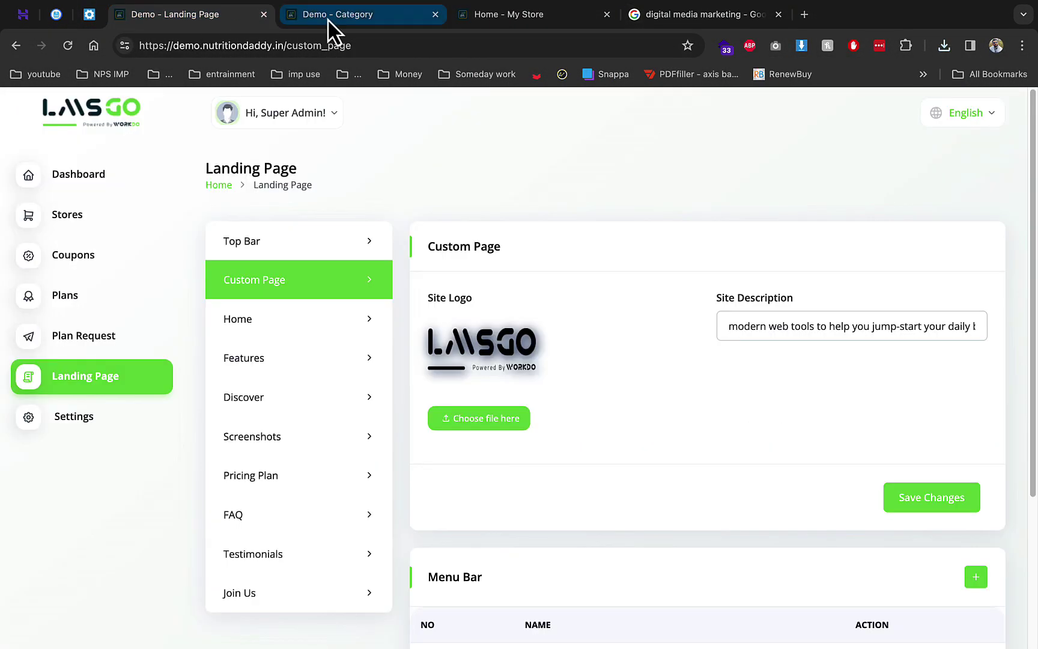
{"action": "left_click", "coordinate": [328, 20]}
Browse Downloads and Desktop for a category image, then cancel without choosing one
{"action": "left_click", "coordinate": [560, 228]}
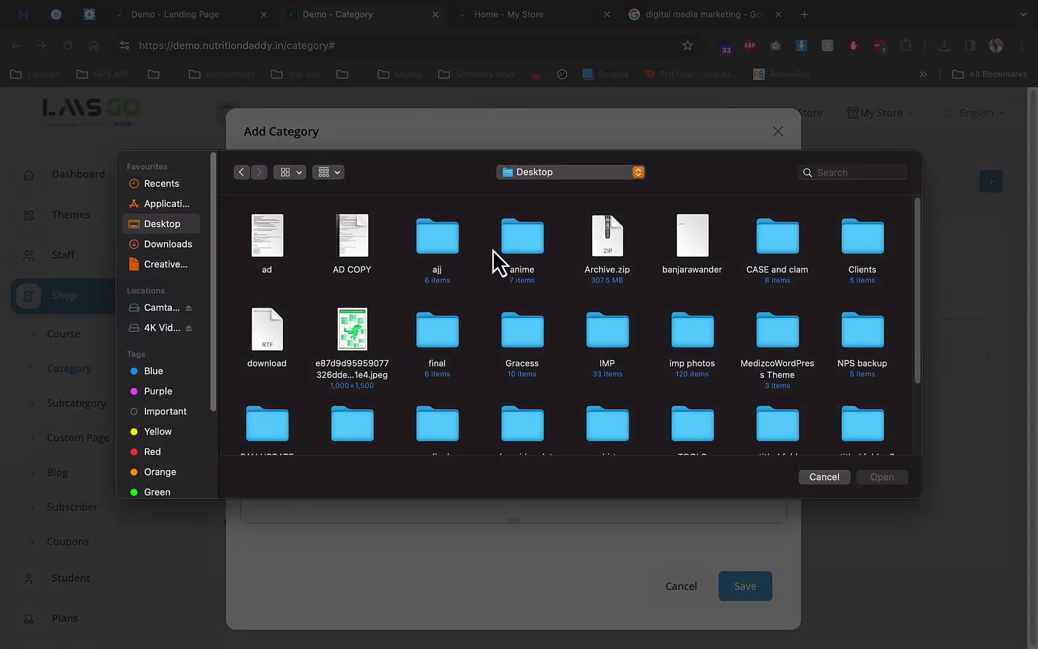
{"action": "left_click", "coordinate": [169, 243]}
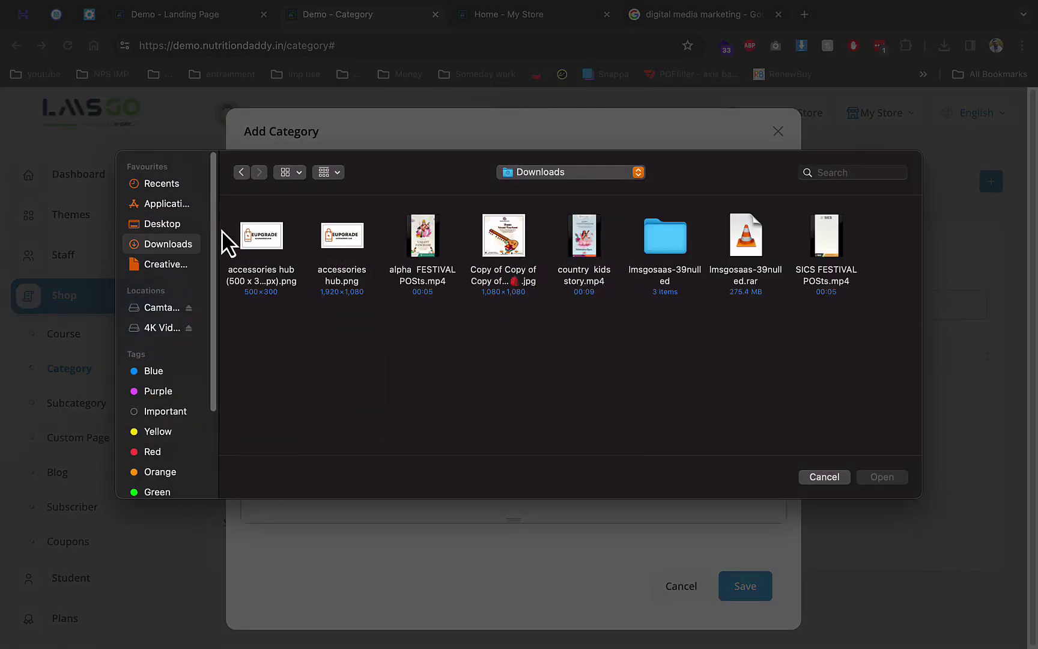
{"action": "left_click", "coordinate": [181, 223]}
{"action": "scroll", "coordinate": [480, 289], "scroll_direction": "down", "scroll_amount": 5}
{"action": "scroll", "coordinate": [432, 293], "scroll_direction": "up", "scroll_amount": 3}
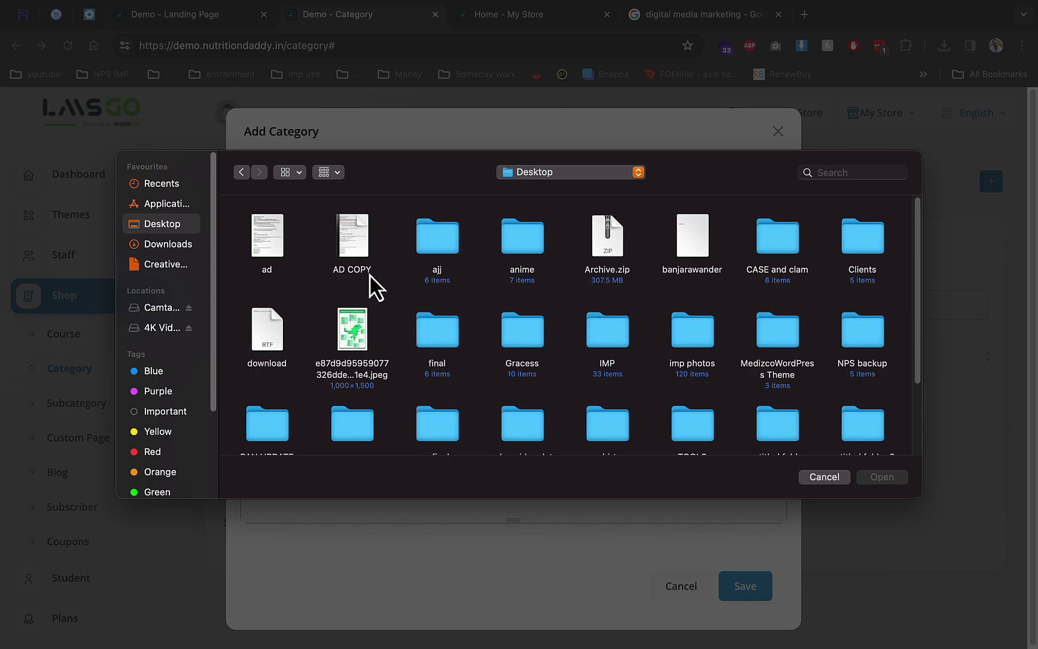
{"action": "left_click", "coordinate": [195, 245]}
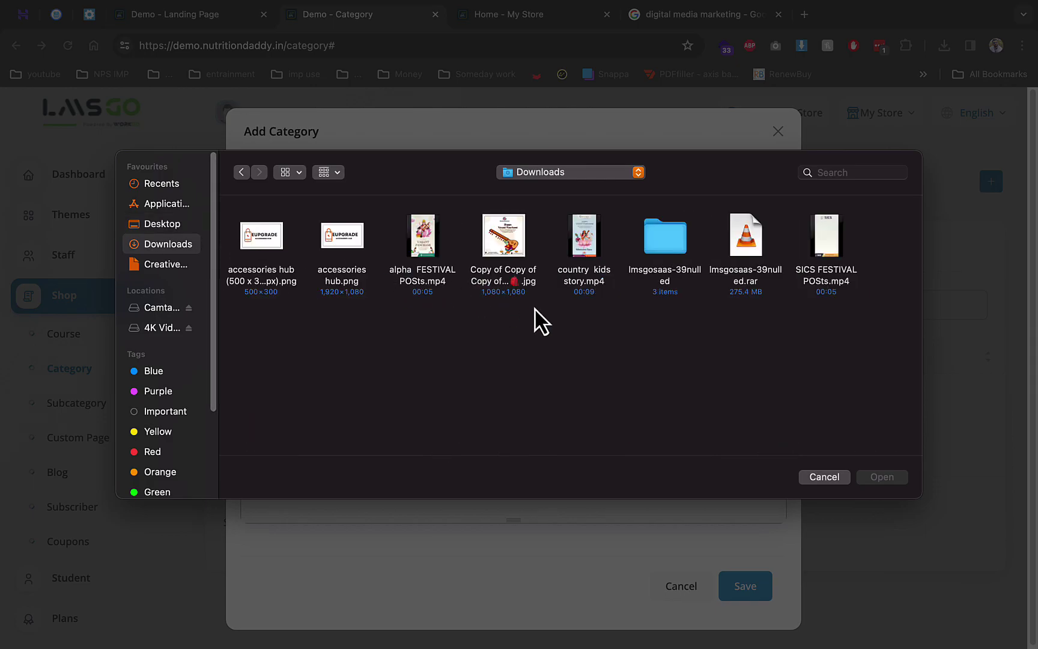
{"action": "left_click", "coordinate": [823, 476]}
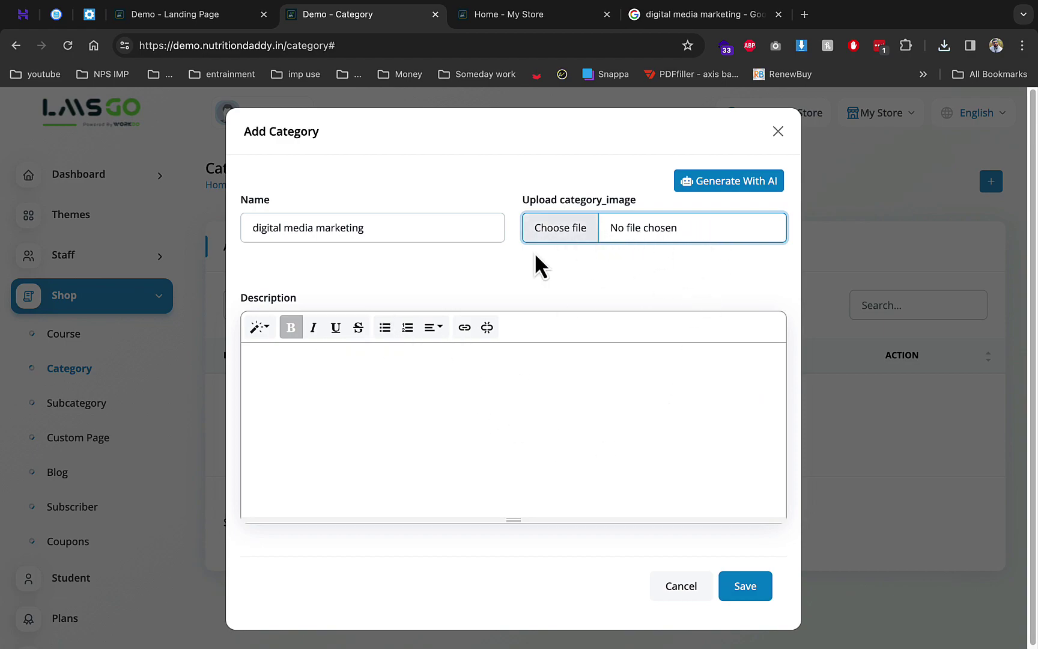
Set the description to 'digital media marketing', try Generate With AI, close it and save the category
{"action": "left_click", "coordinate": [415, 355]}
{"action": "type", "text": "digital media marketing"}
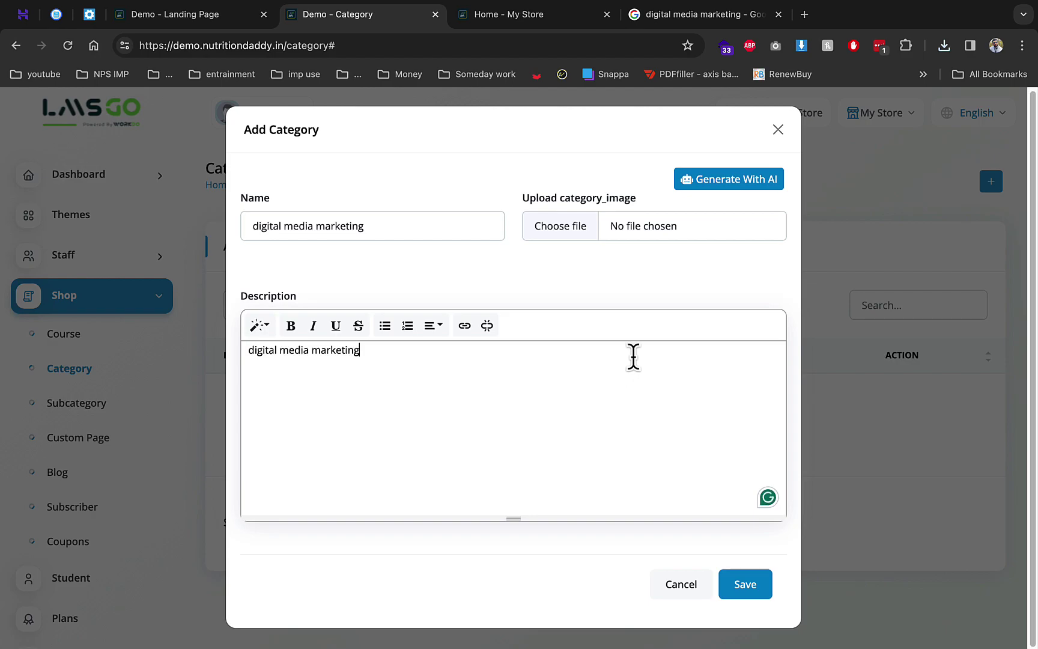
{"action": "left_click", "coordinate": [724, 184]}
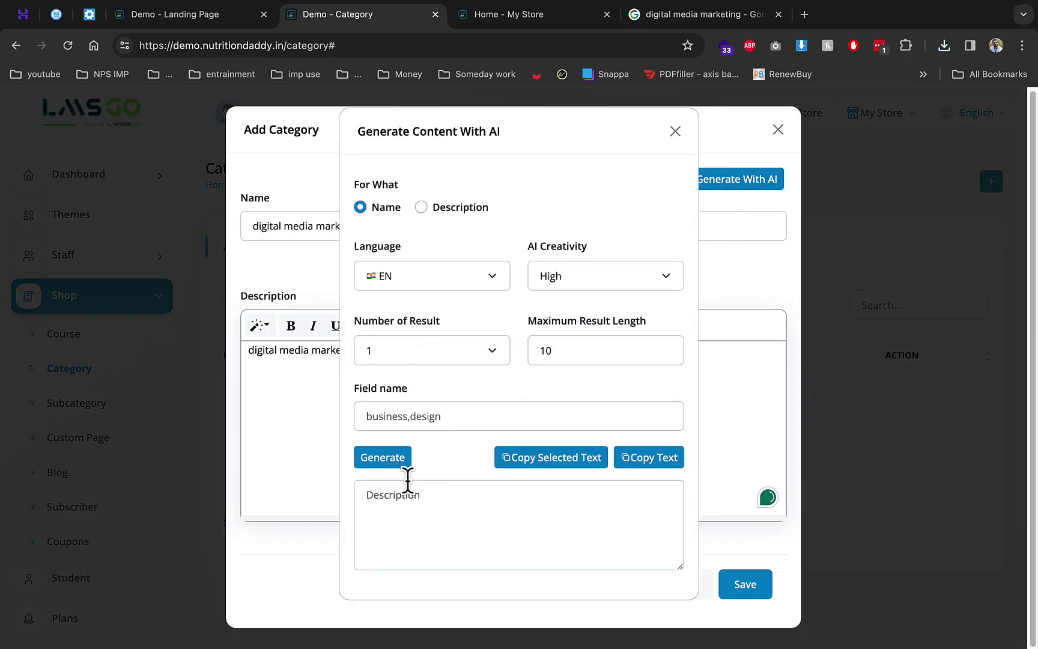
{"action": "left_click", "coordinate": [407, 478]}
{"action": "type", "text": "digital media marketing"}
{"action": "left_click", "coordinate": [393, 467]}
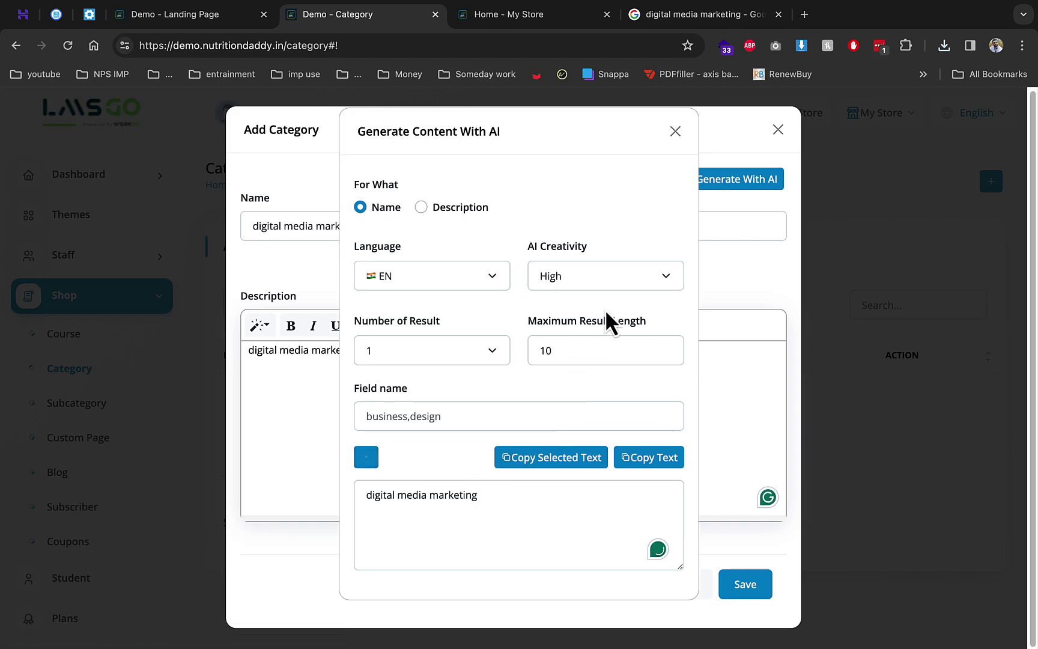
{"action": "left_click", "coordinate": [664, 139]}
{"action": "left_click", "coordinate": [752, 582]}
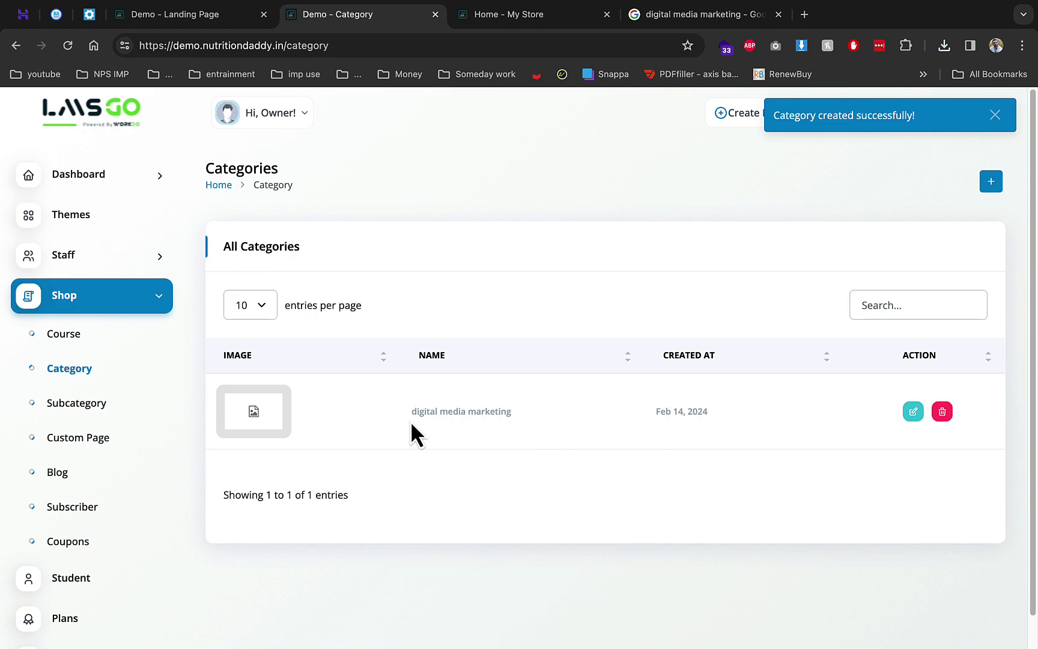
Create subcategory 'seo' with parent category 'digital media marketing' and save it
{"action": "left_click", "coordinate": [123, 405]}
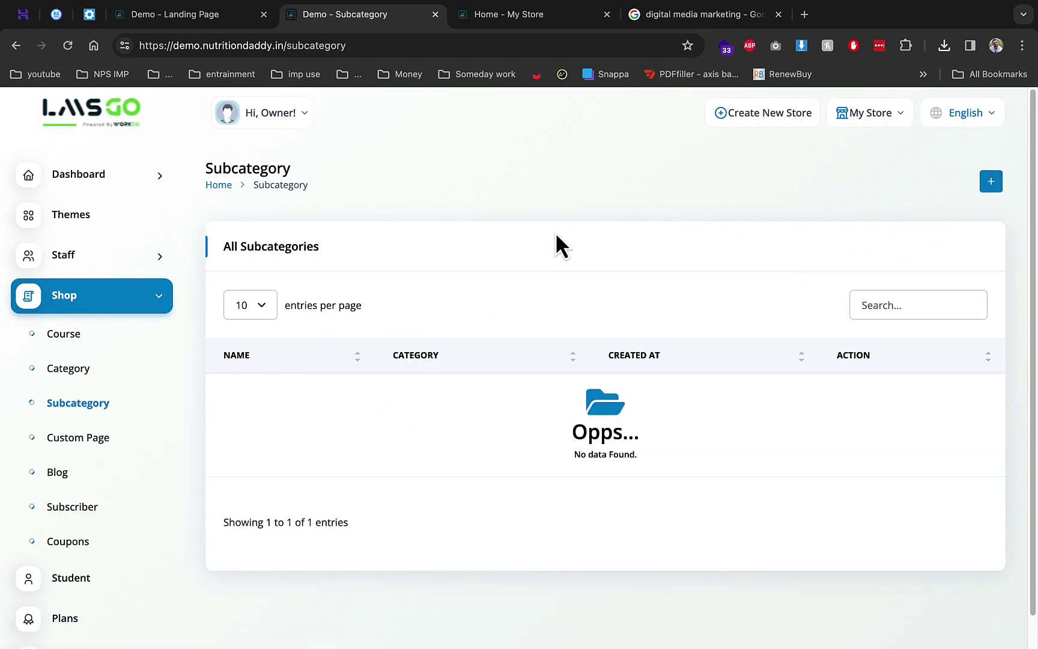
{"action": "left_click", "coordinate": [993, 188]}
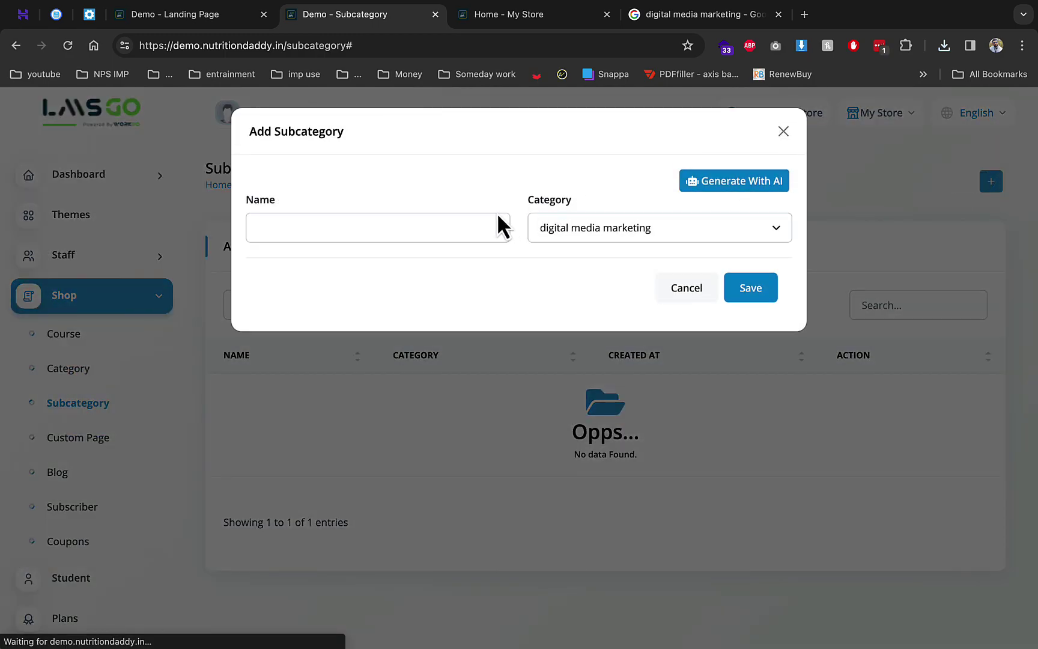
{"action": "left_click", "coordinate": [475, 221]}
{"action": "type", "text": "se"}
{"action": "left_click", "coordinate": [536, 228]}
{"action": "left_click", "coordinate": [618, 233]}
{"action": "left_click", "coordinate": [747, 294]}
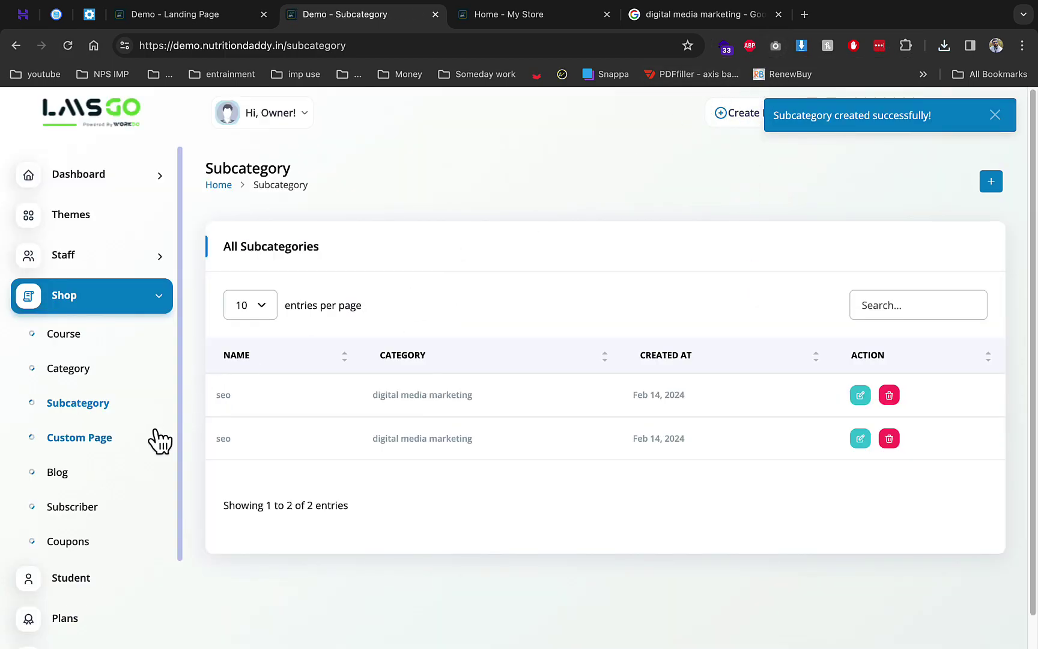
{"action": "left_click", "coordinate": [104, 339]}
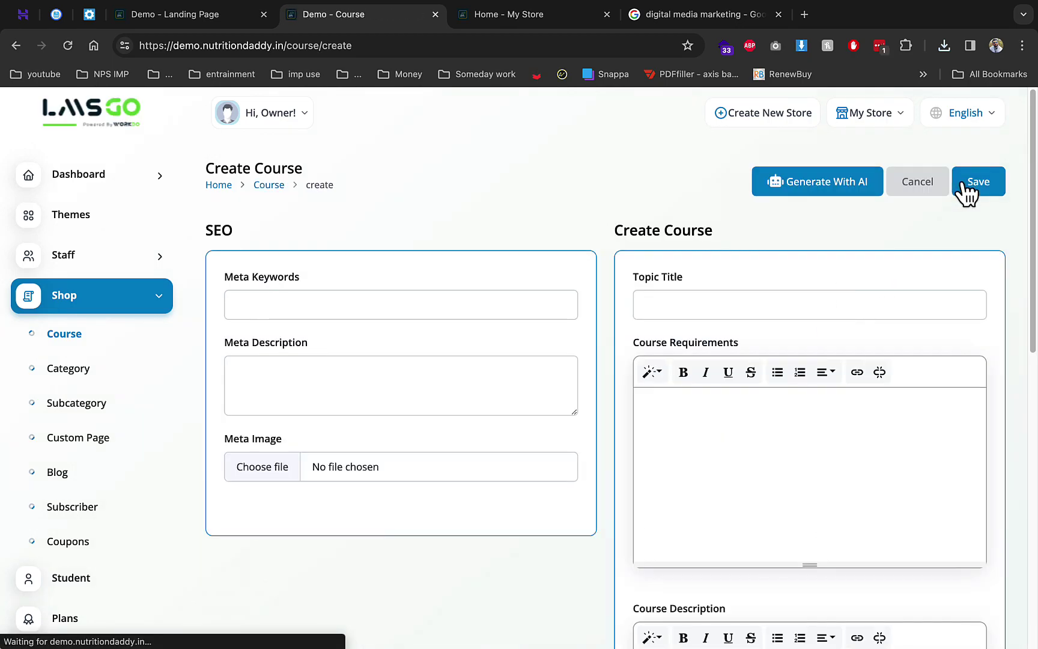
Fill the course topic title, requirements and description with 'digital media marketing'
{"action": "left_click", "coordinate": [708, 309]}
{"action": "type", "text": "digital media marketing"}
{"action": "left_click", "coordinate": [698, 435]}
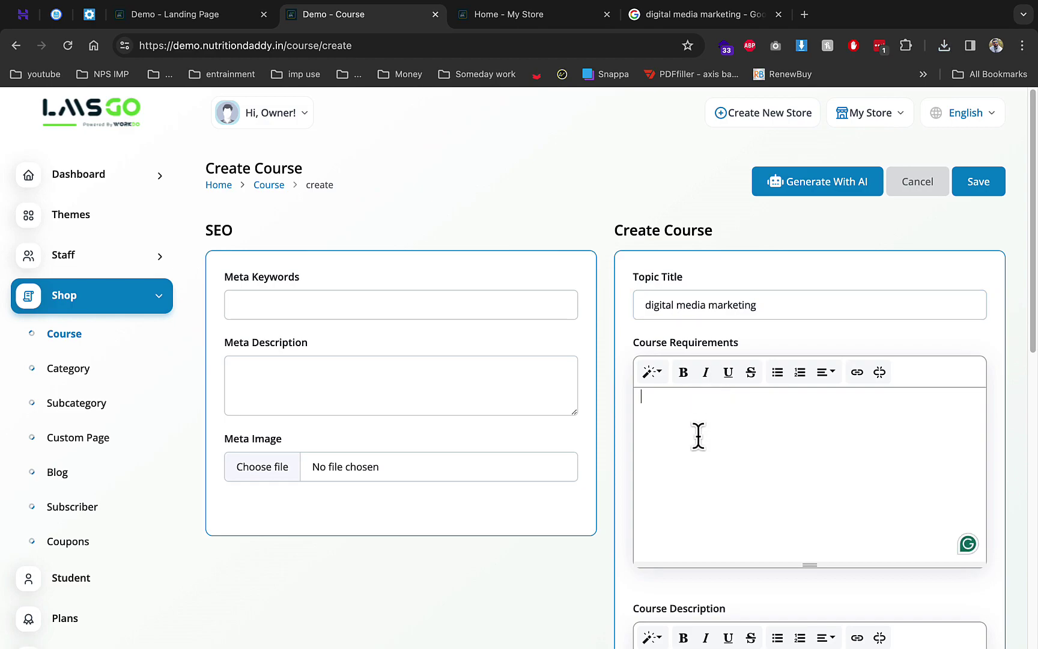
{"action": "type", "text": "digital media marketing"}
{"action": "scroll", "coordinate": [696, 434], "scroll_direction": "down", "scroll_amount": 3}
{"action": "left_click", "coordinate": [694, 449]}
{"action": "type", "text": "digital media marketing"}
{"action": "scroll", "coordinate": [694, 451], "scroll_direction": "down", "scroll_amount": 5}
Assign the digital media marketing category, seo subcategory and a 169 min duration
{"action": "left_click", "coordinate": [700, 386]}
{"action": "left_click", "coordinate": [682, 399]}
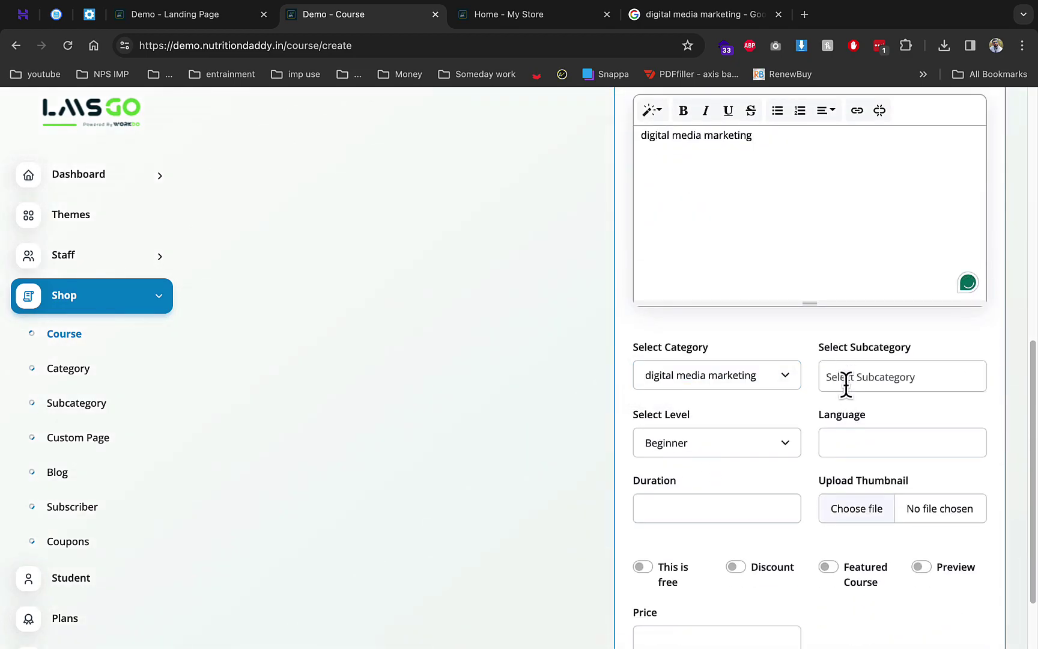
{"action": "left_click", "coordinate": [844, 381]}
{"action": "left_click", "coordinate": [844, 410]}
{"action": "left_click", "coordinate": [836, 443]}
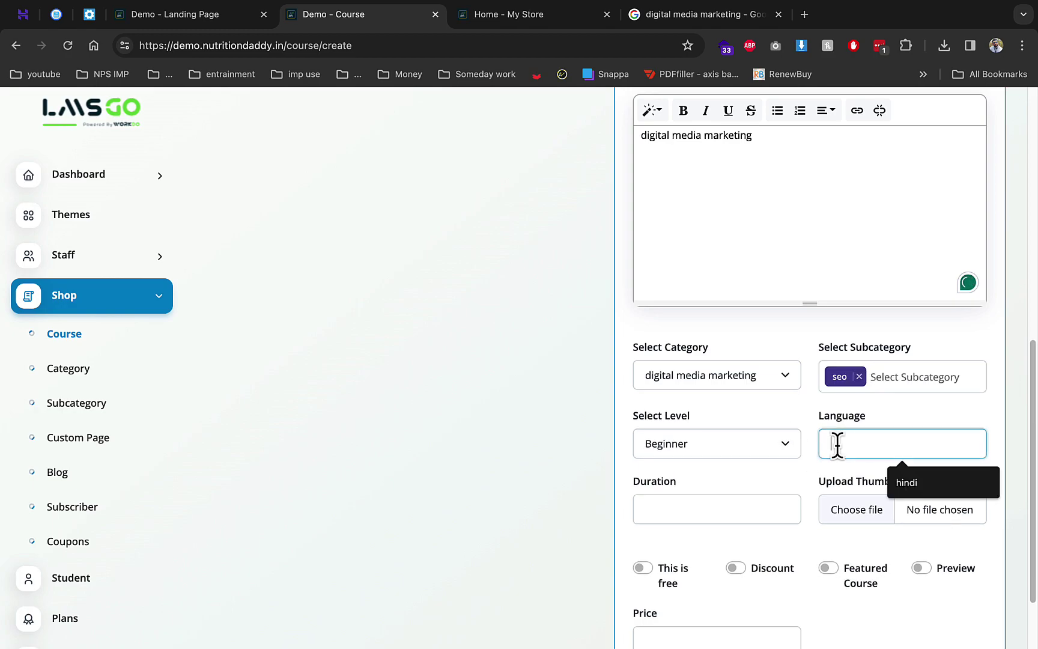
{"action": "left_click", "coordinate": [729, 504]}
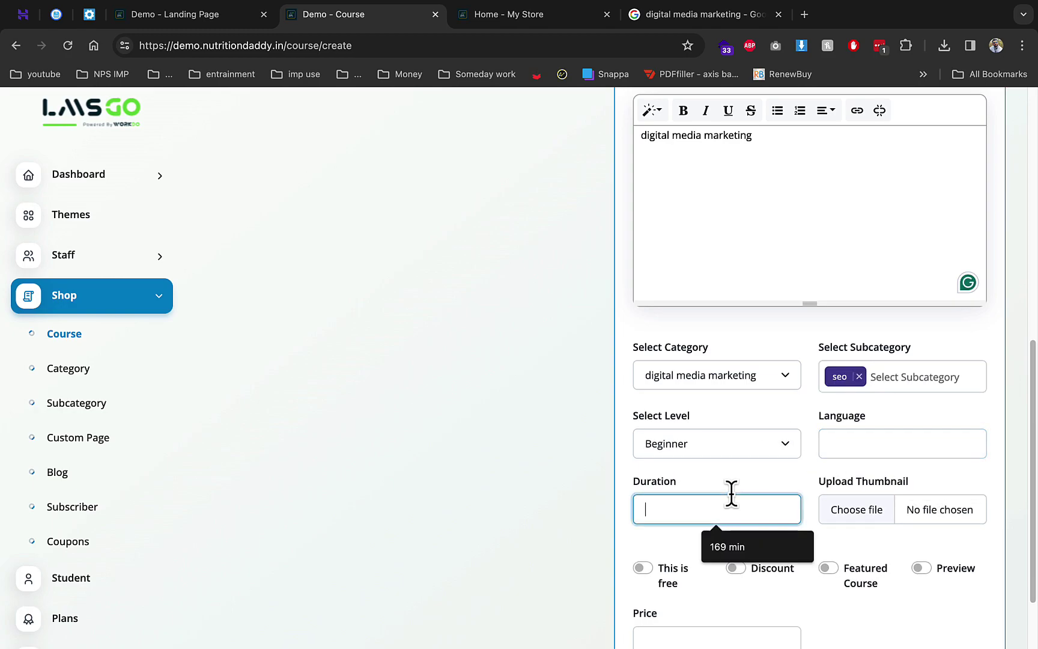
{"action": "left_click", "coordinate": [735, 542]}
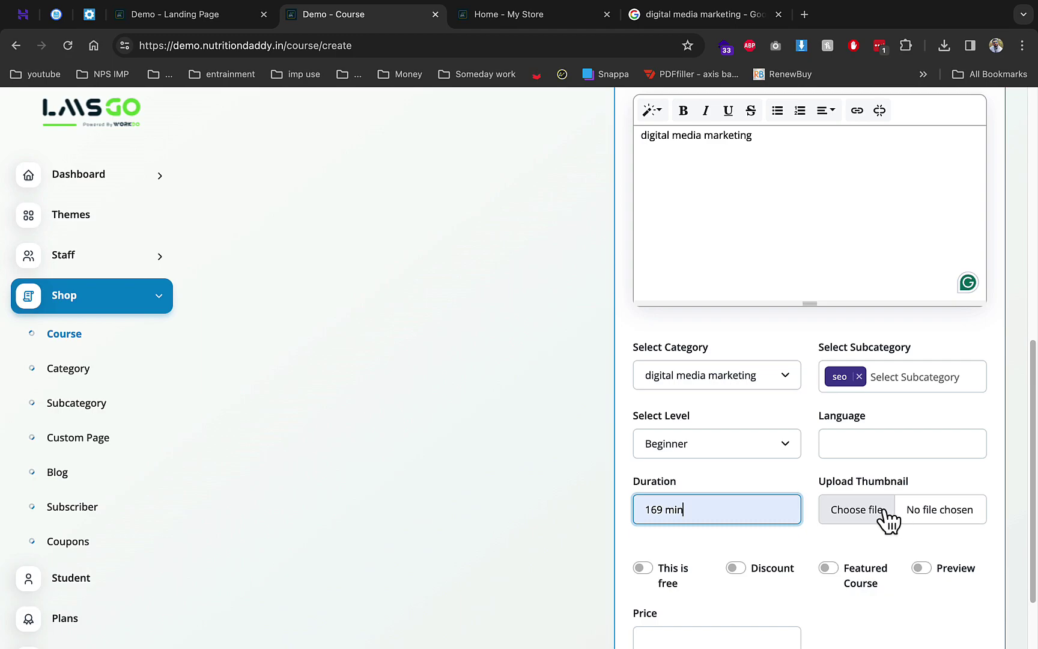
Enable an image preview using the green jpeg, mark the course free and save
{"action": "scroll", "coordinate": [834, 516], "scroll_direction": "down", "scroll_amount": 2}
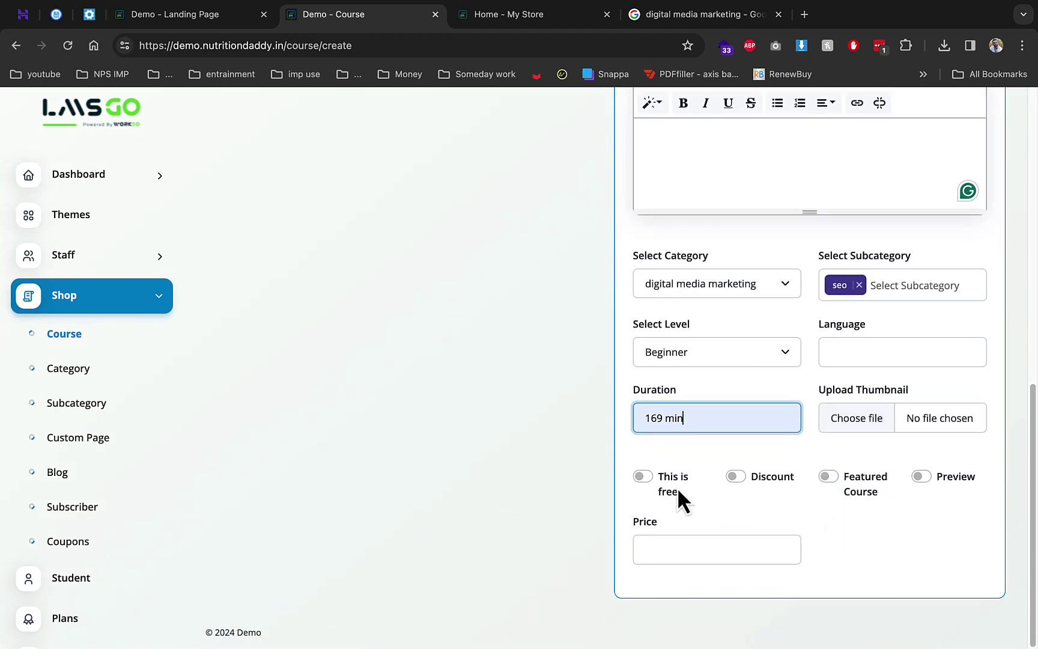
{"action": "left_click", "coordinate": [923, 479]}
{"action": "scroll", "coordinate": [818, 513], "scroll_direction": "down", "scroll_amount": 3}
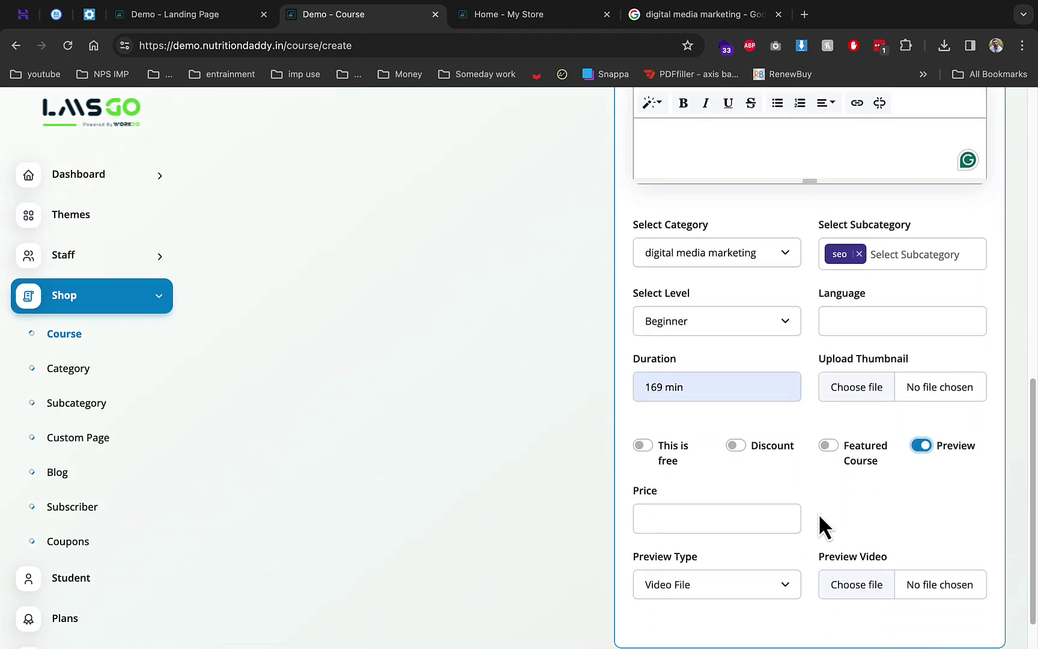
{"action": "left_click", "coordinate": [751, 535]}
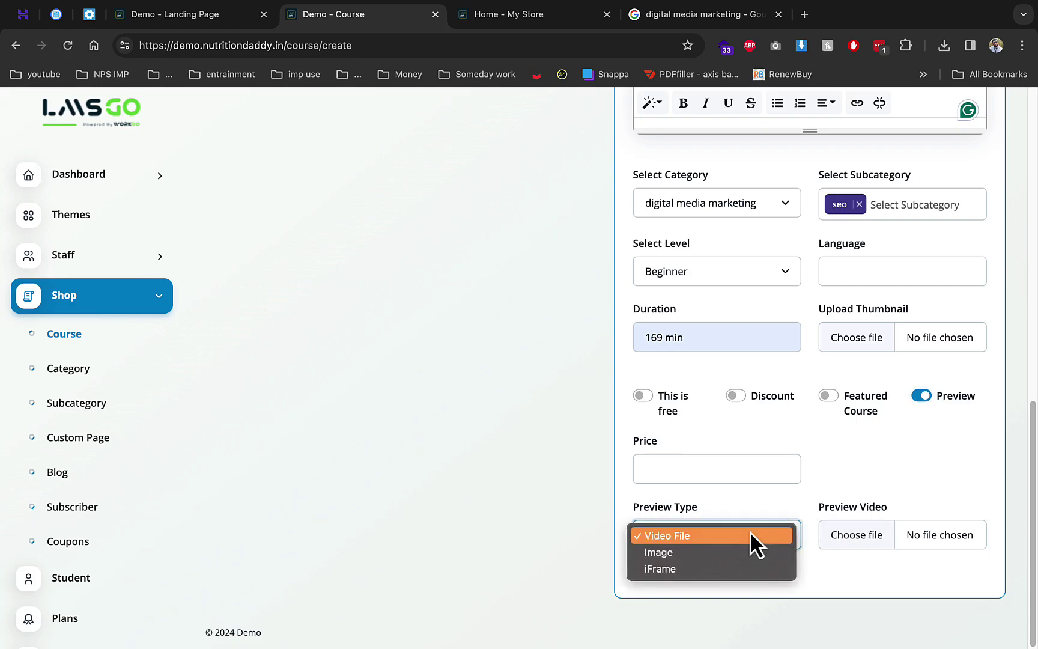
{"action": "left_click", "coordinate": [722, 551]}
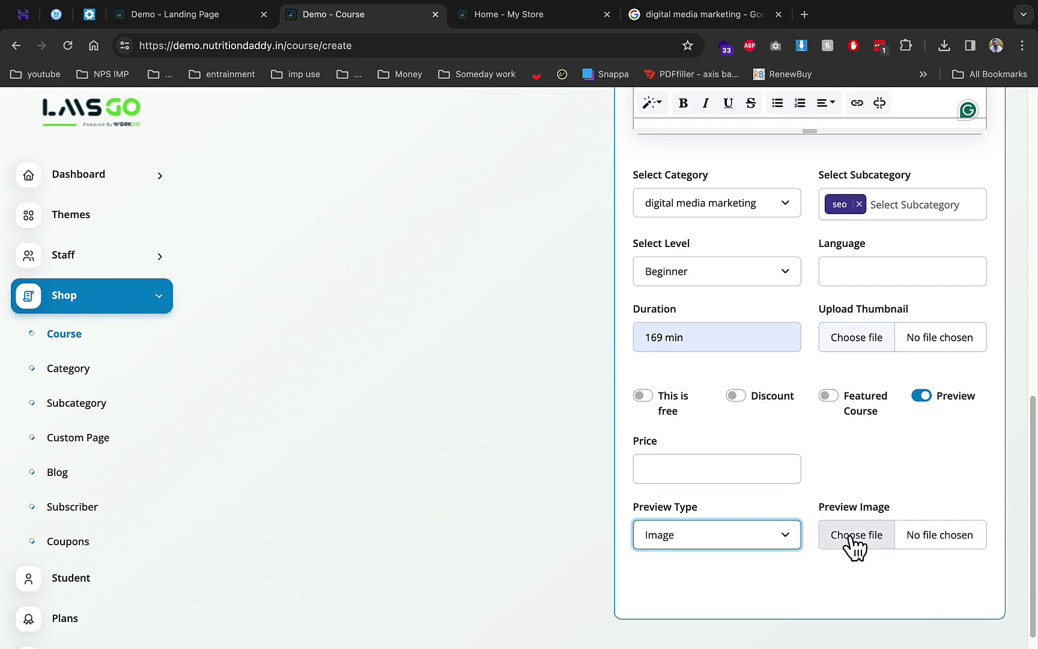
{"action": "left_click", "coordinate": [850, 537]}
{"action": "scroll", "coordinate": [525, 356], "scroll_direction": "down", "scroll_amount": 2}
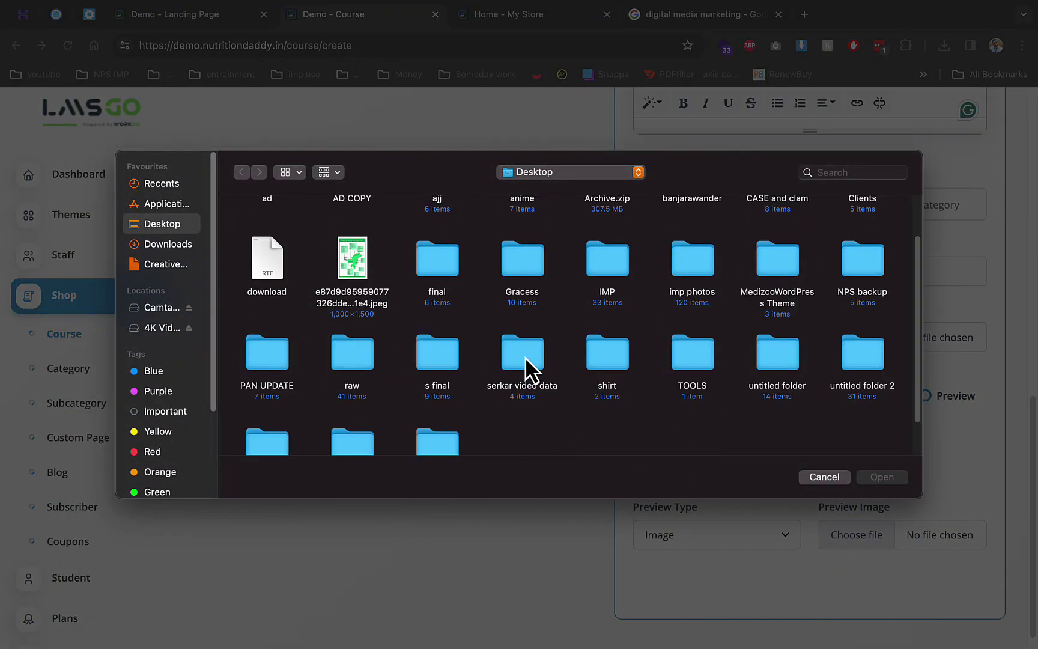
{"action": "double_click", "coordinate": [355, 247]}
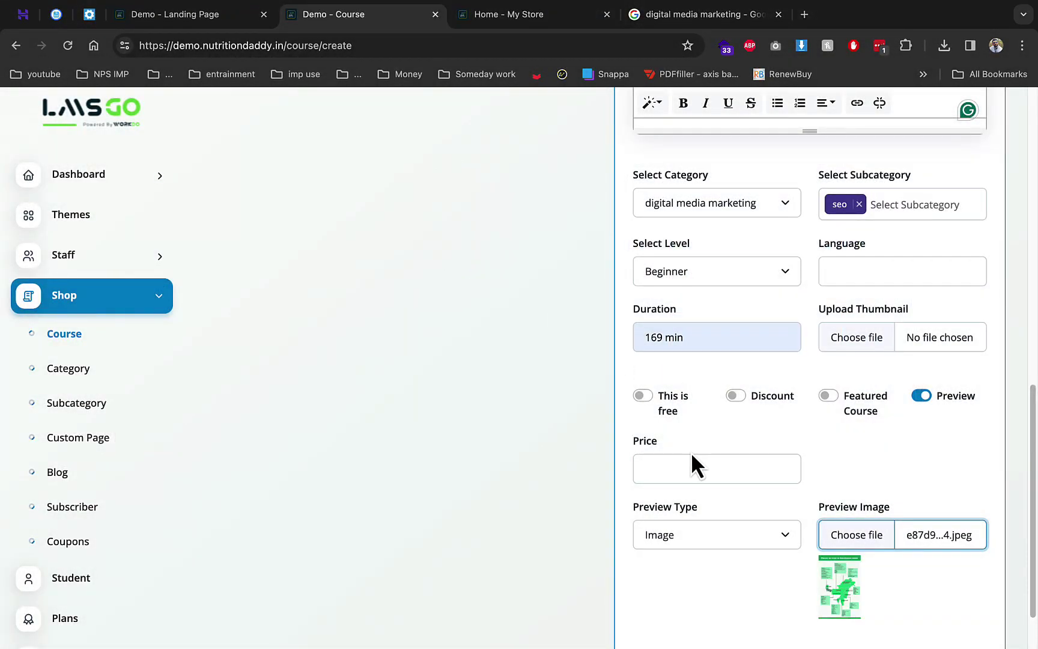
{"action": "left_click", "coordinate": [673, 403]}
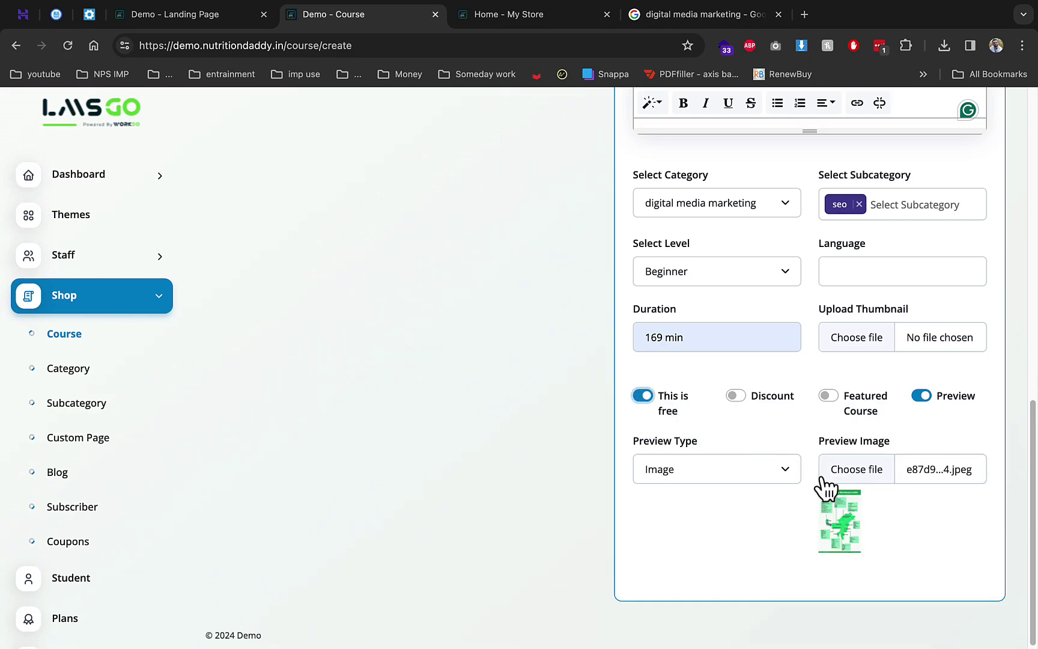
{"action": "scroll", "coordinate": [816, 473], "scroll_direction": "up", "scroll_amount": 10}
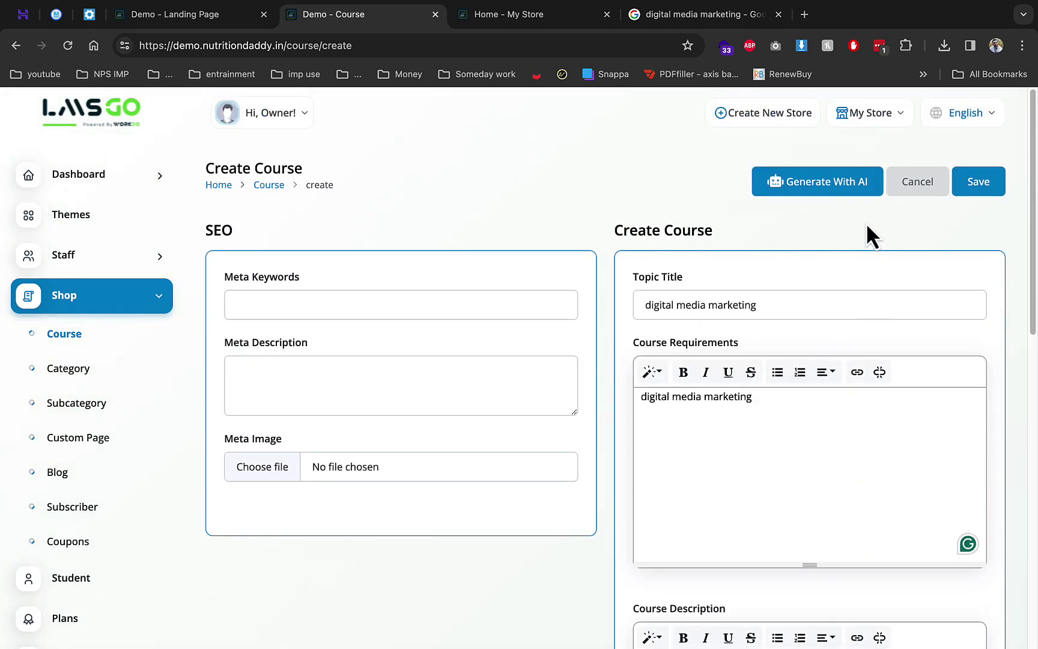
{"action": "left_click", "coordinate": [984, 188]}
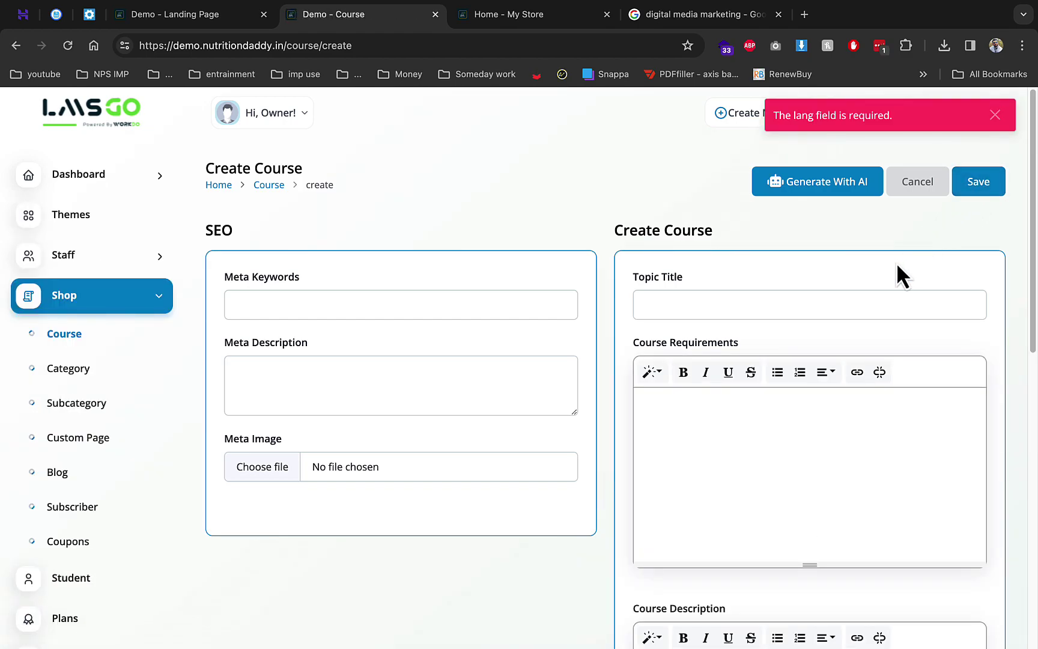
Set the language to hindi and reapply category, seo subcategory, 169 min duration and free pricing
{"action": "scroll", "coordinate": [896, 262], "scroll_direction": "down", "scroll_amount": 9}
{"action": "left_click", "coordinate": [883, 351]}
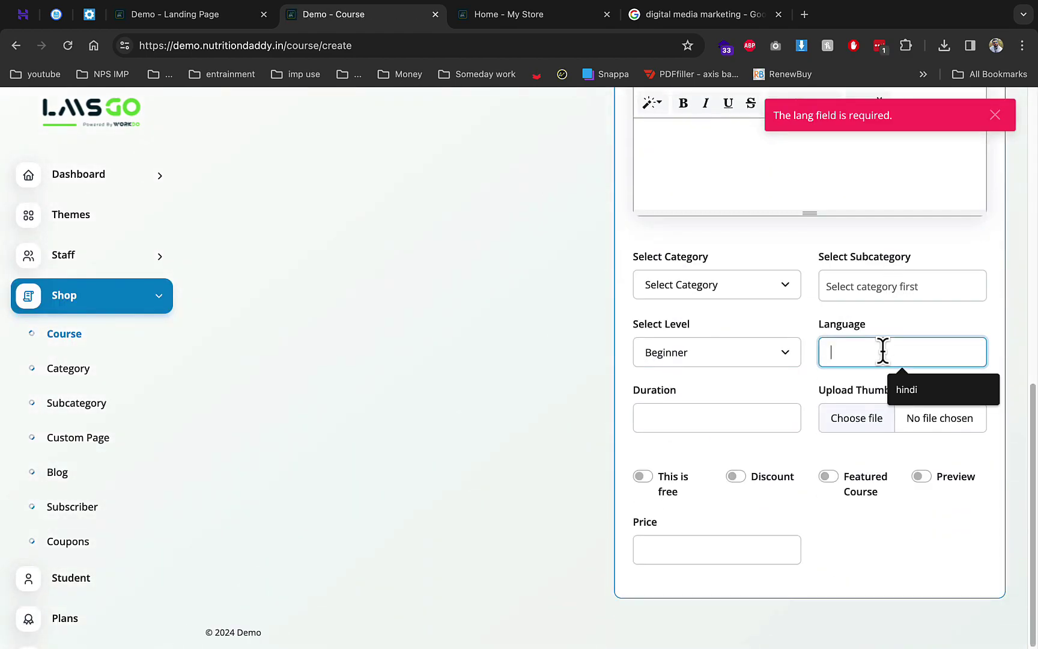
{"action": "left_click", "coordinate": [906, 388]}
{"action": "left_click", "coordinate": [862, 287]}
{"action": "left_click", "coordinate": [759, 292]}
{"action": "left_click", "coordinate": [790, 300]}
{"action": "left_click", "coordinate": [850, 300]}
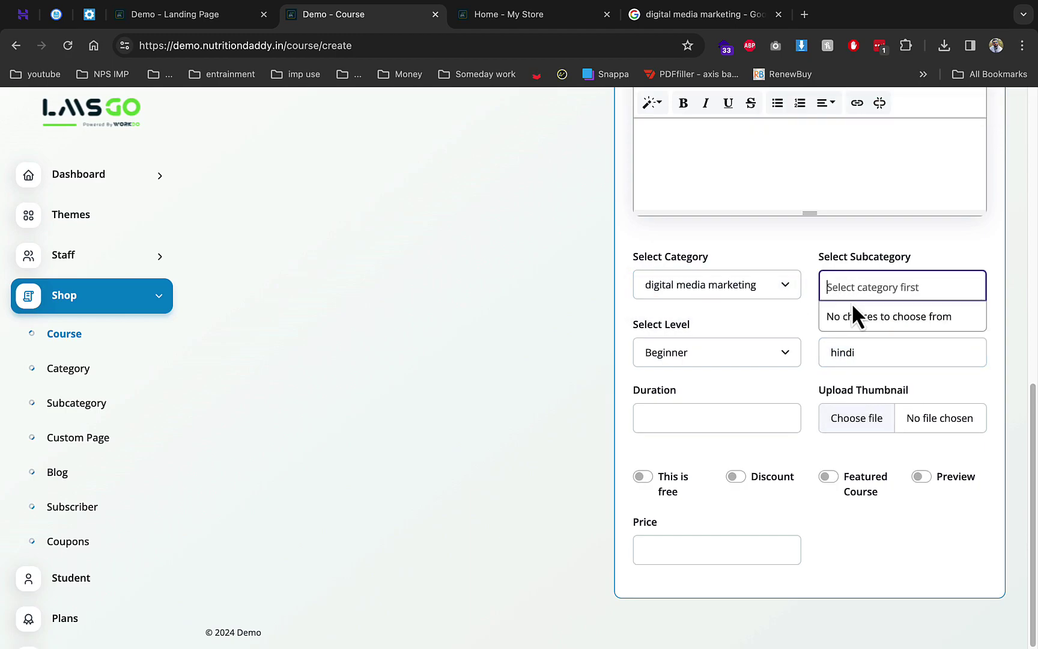
{"action": "left_click", "coordinate": [848, 318]}
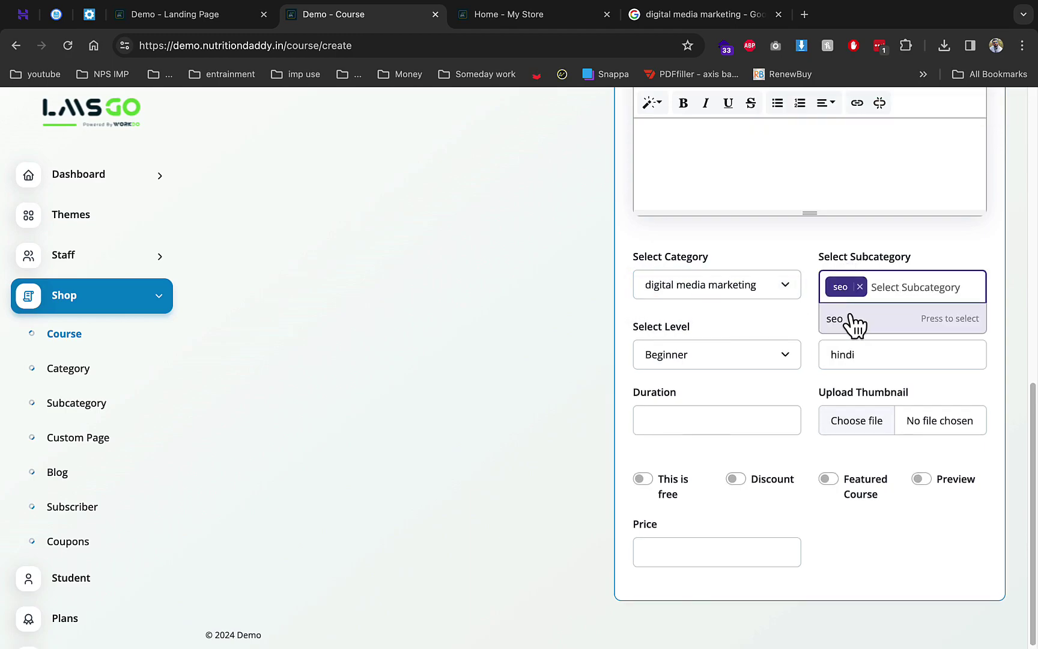
{"action": "left_click", "coordinate": [748, 416]}
{"action": "left_click", "coordinate": [730, 448]}
{"action": "left_click", "coordinate": [642, 478]}
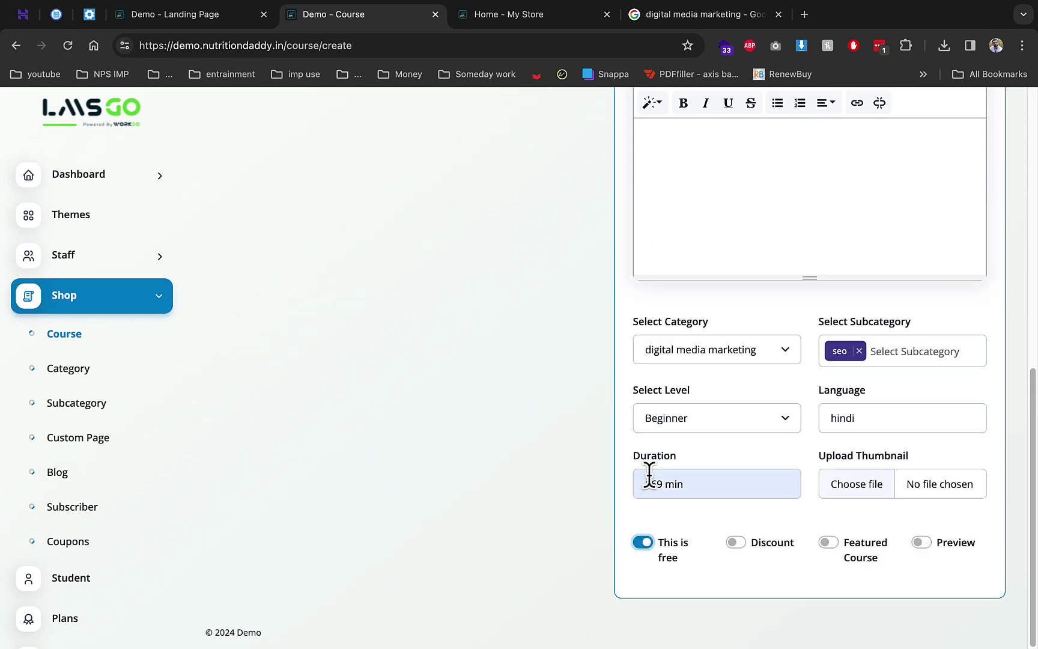
Re-paste 'digital media marketing' into requirements, title and description, then save the course
{"action": "scroll", "coordinate": [821, 451], "scroll_direction": "up", "scroll_amount": 8}
{"action": "left_click", "coordinate": [684, 335]}
{"action": "type", "text": "digital media marketing"}
{"action": "left_click", "coordinate": [698, 224]}
{"action": "type", "text": "digital media marketing"}
{"action": "scroll", "coordinate": [696, 460], "scroll_direction": "down", "scroll_amount": 5}
{"action": "left_click", "coordinate": [714, 416]}
{"action": "type", "text": "digital media marketing"}
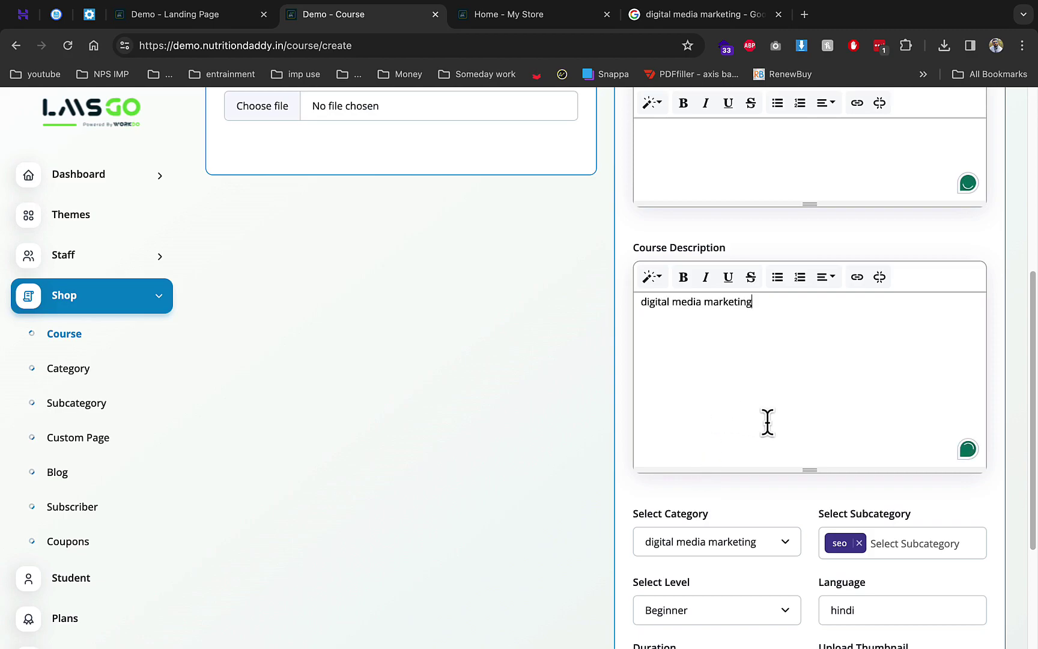
{"action": "scroll", "coordinate": [765, 422], "scroll_direction": "up", "scroll_amount": 5}
{"action": "left_click", "coordinate": [967, 191]}
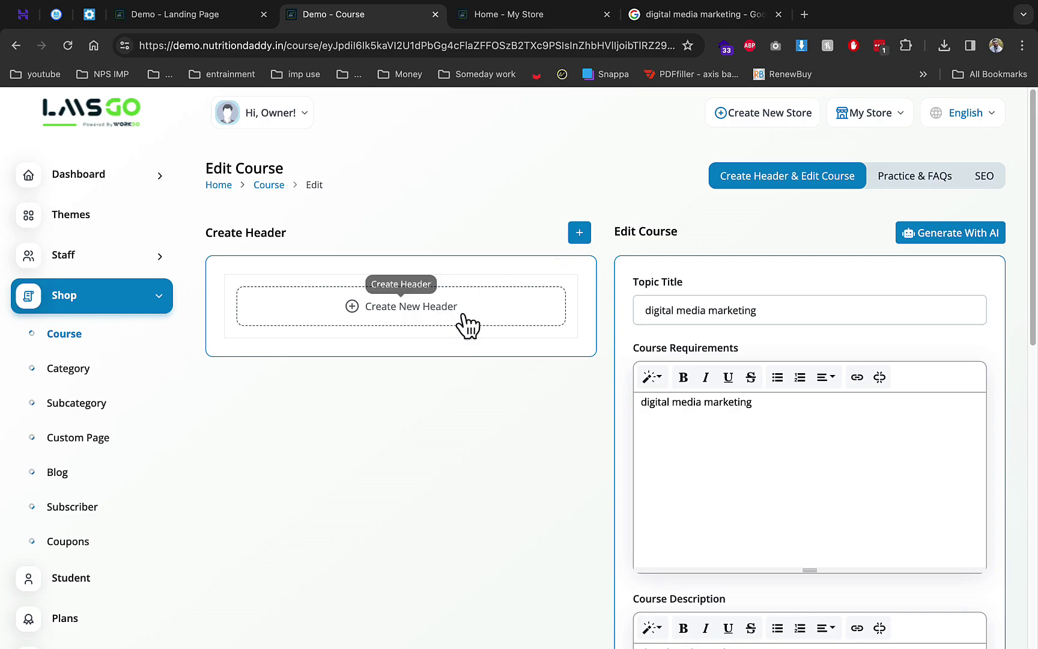
Open the digital media marketing course for editing from the course list
{"action": "left_click", "coordinate": [133, 342]}
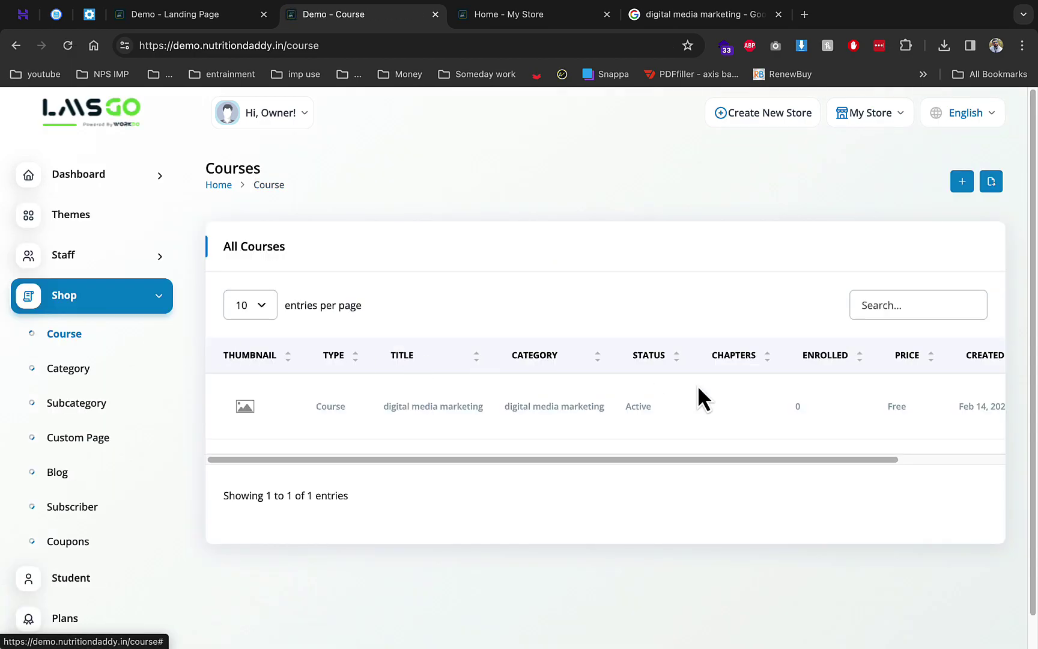
{"action": "left_click_drag", "start_coordinate": [664, 458], "coordinate": [770, 458]}
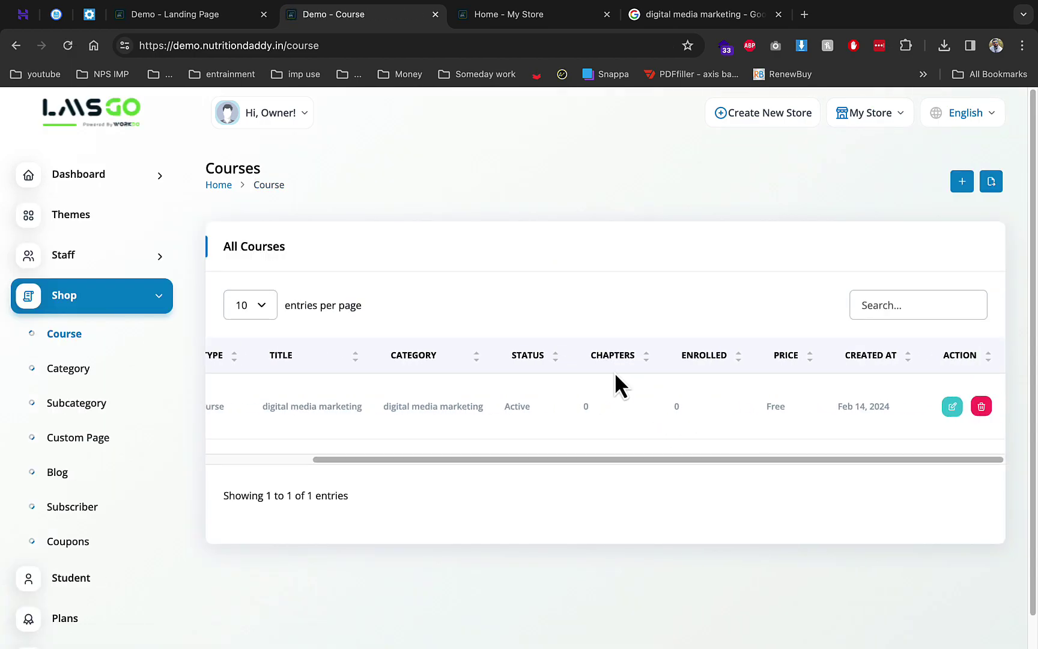
{"action": "double_click", "coordinate": [623, 355]}
{"action": "key", "text": "ctrl+c"}
{"action": "left_click", "coordinate": [952, 407]}
Add and save a 'CHAPTERS' header on the course, then start its first chapter
{"action": "left_click", "coordinate": [421, 314]}
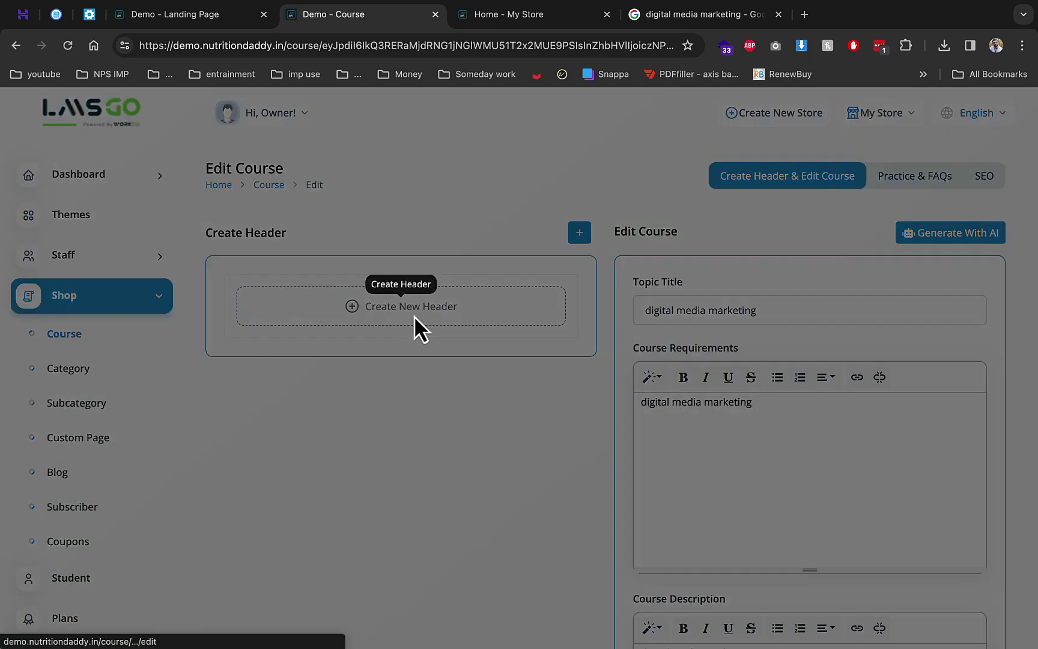
{"action": "left_click", "coordinate": [362, 228]}
{"action": "key", "text": "ctrl+v"}
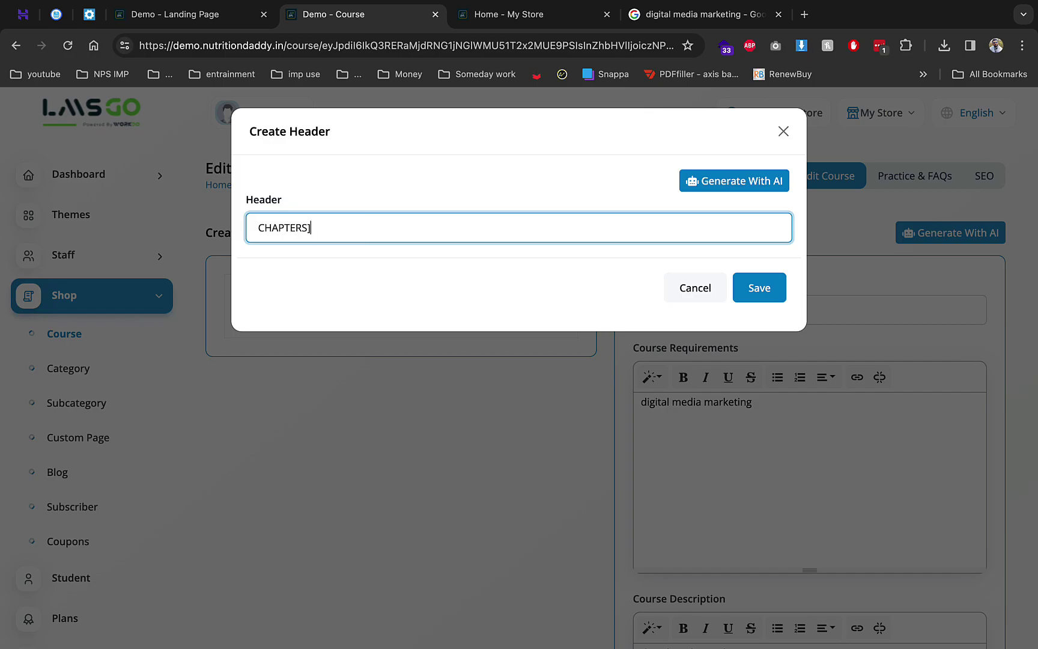
{"action": "left_click", "coordinate": [766, 288]}
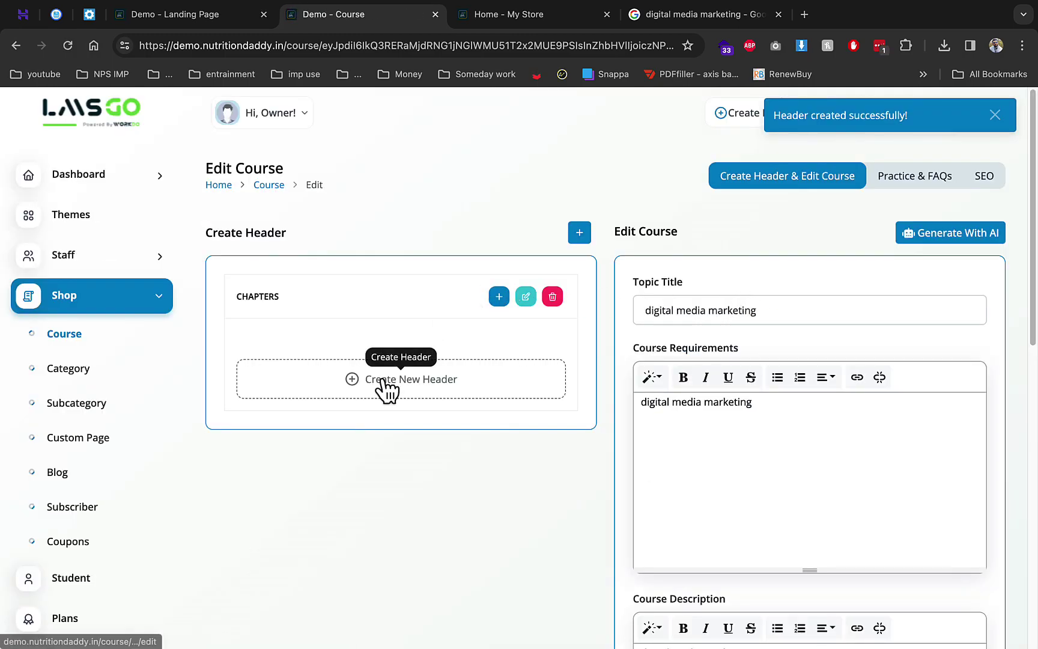
{"action": "left_click", "coordinate": [387, 388]}
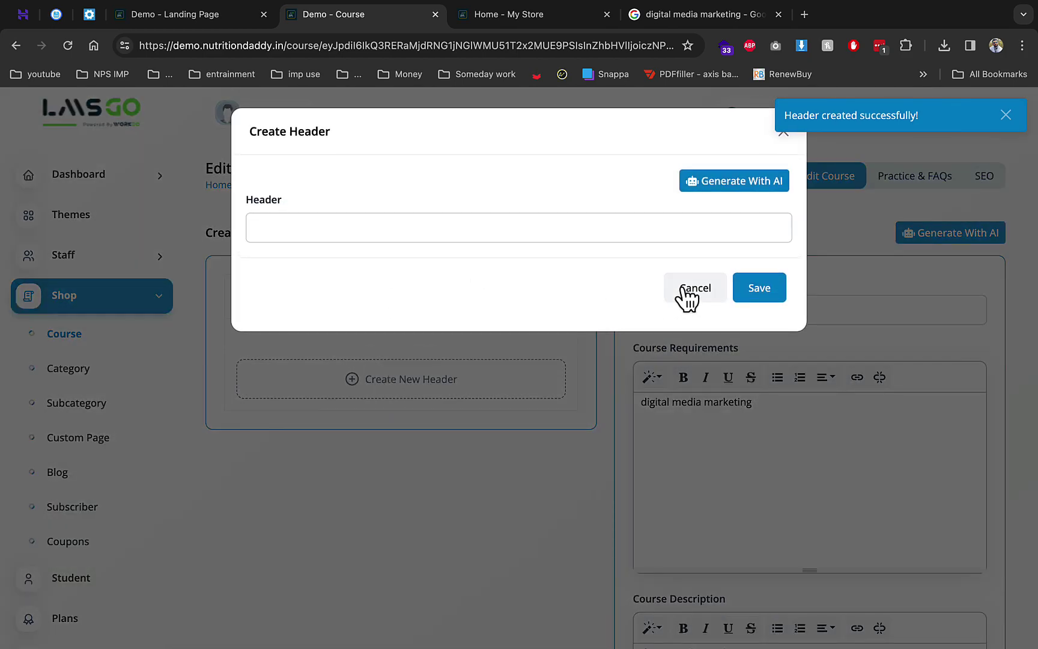
{"action": "left_click", "coordinate": [685, 289]}
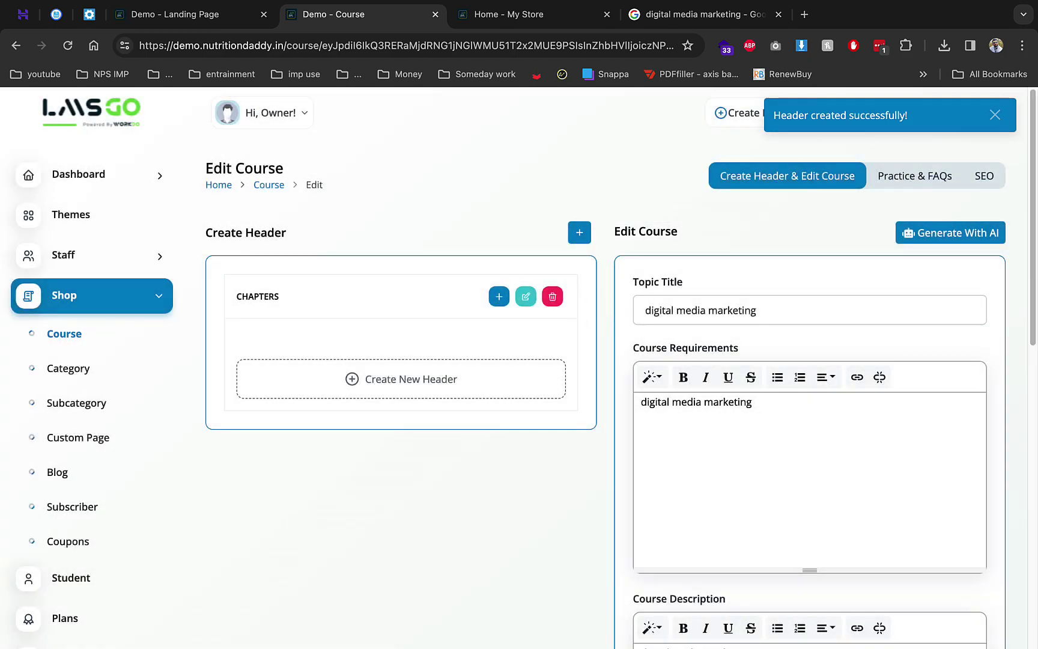
{"action": "left_click", "coordinate": [499, 297]}
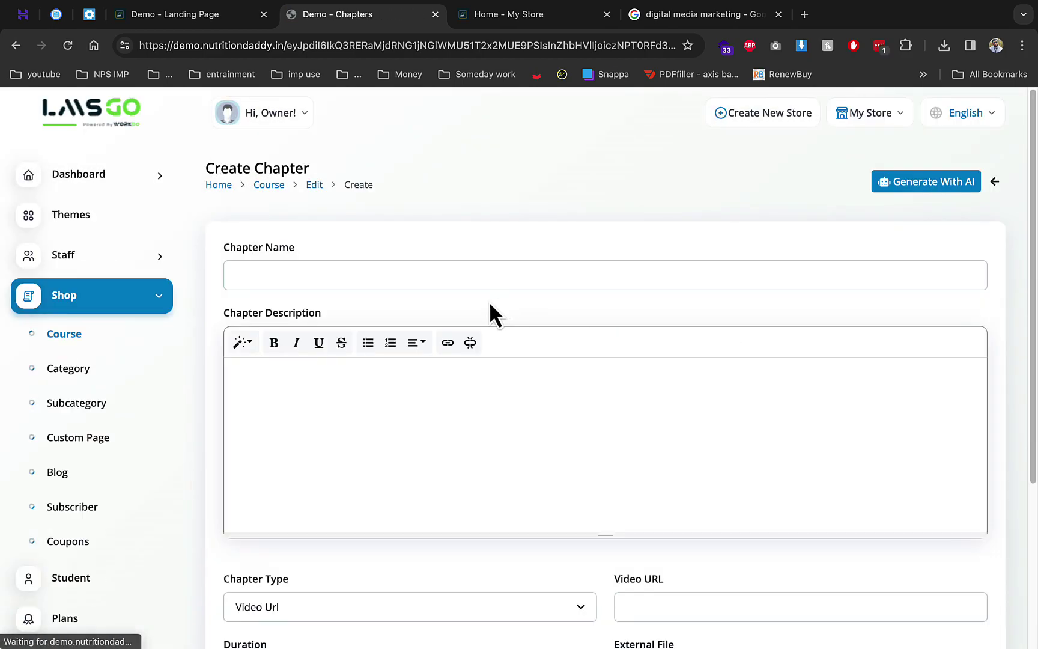
Name the chapter 'CHAPTER 1' and paste the same text into Chapter Description
{"action": "left_click", "coordinate": [427, 276]}
{"action": "type", "text": "CHAPTERS"}
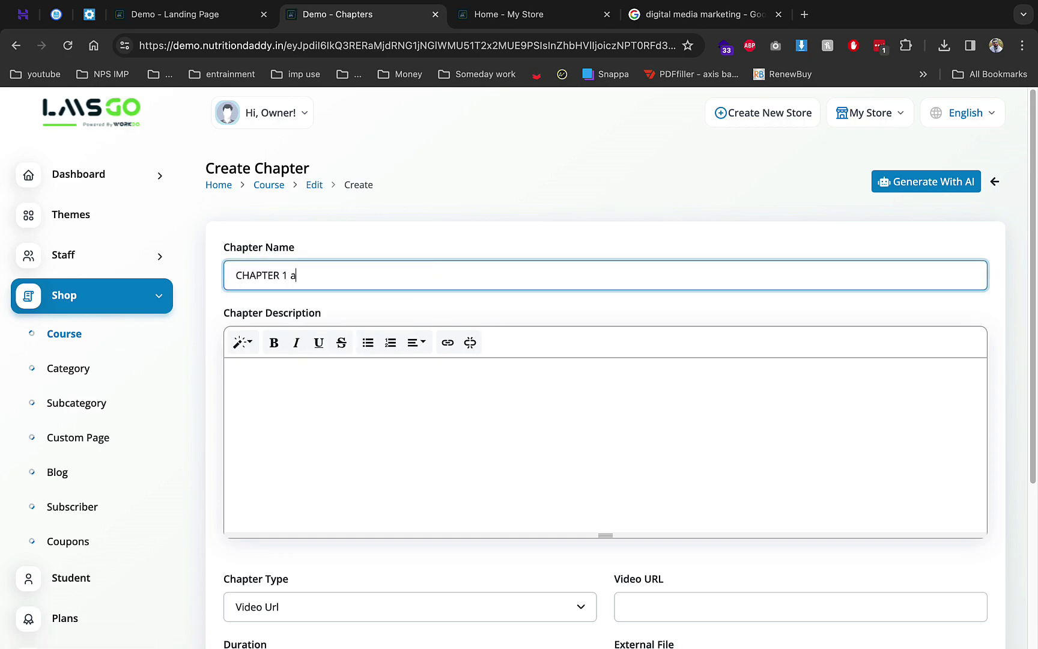
{"action": "key", "text": "ctrl+a"}
{"action": "key", "text": "ctrl+c"}
{"action": "left_click", "coordinate": [382, 407]}
{"action": "key", "text": "ctrl+v"}
{"action": "key", "text": "ctrl+v"}
{"action": "key", "text": "ctrl+v"}
{"action": "key", "text": "ctrl+v"}
{"action": "key", "text": "ctrl+v"}
{"action": "key", "text": "ctrl+v"}
{"action": "key", "text": "ctrl+v"}
{"action": "key", "text": "ctrl+v"}
{"action": "key", "text": "ctrl+v"}
{"action": "key", "text": "ctrl+v"}
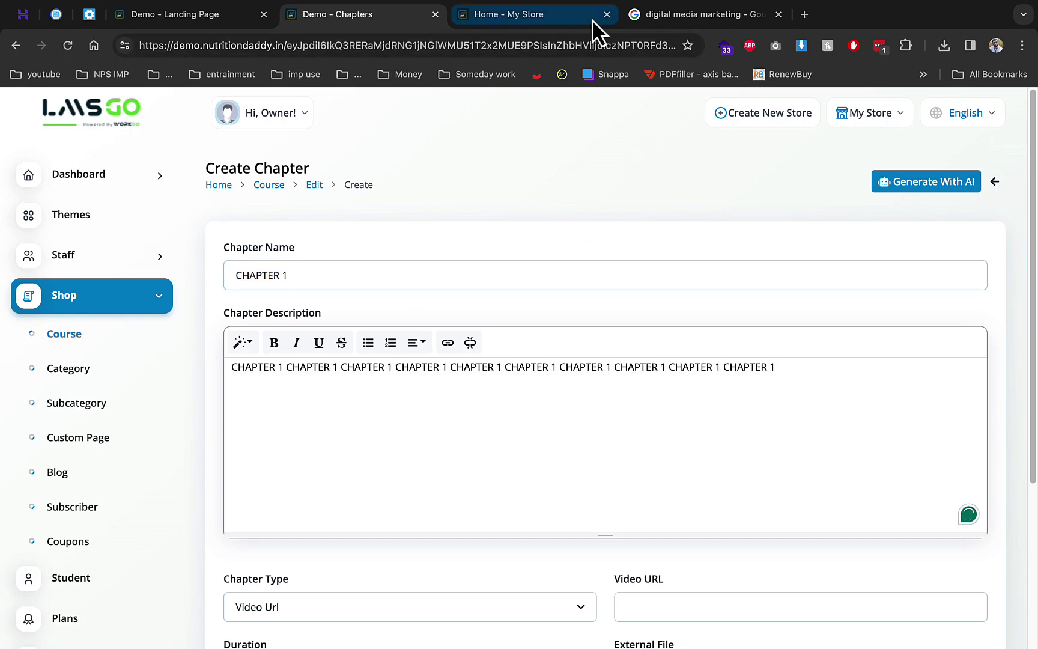
Copy the first YouTube video's web address from a new tab, then close that tab
{"action": "left_click", "coordinate": [803, 15]}
{"action": "type", "text": "youtube.com"}
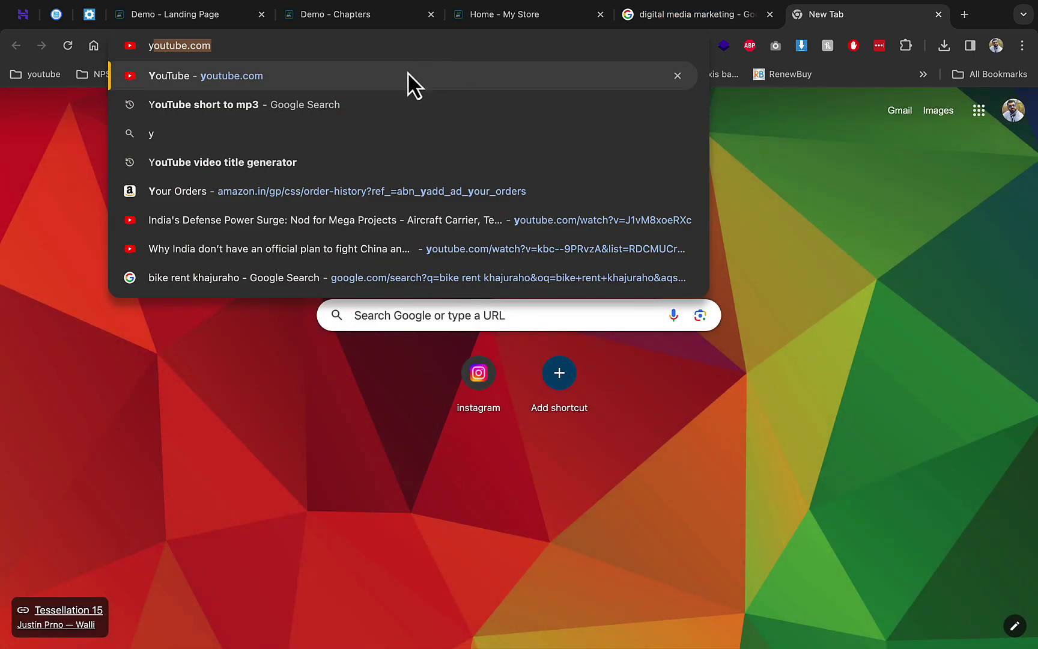
{"action": "key", "text": "Return"}
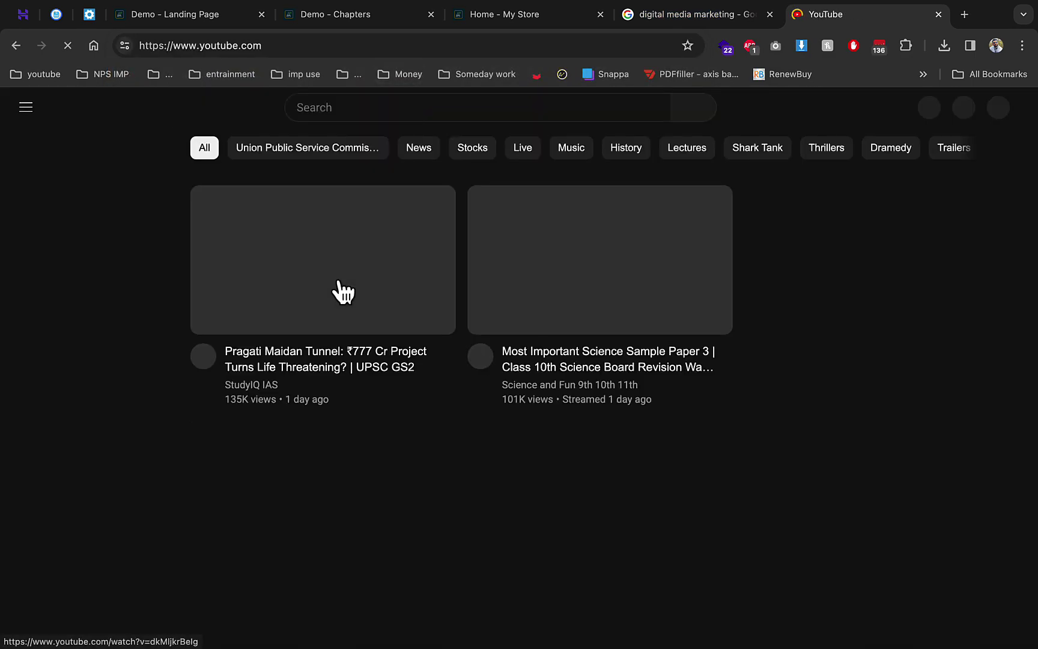
{"action": "left_click", "coordinate": [332, 254]}
{"action": "left_click", "coordinate": [309, 43]}
{"action": "key", "text": "BackSpace"}
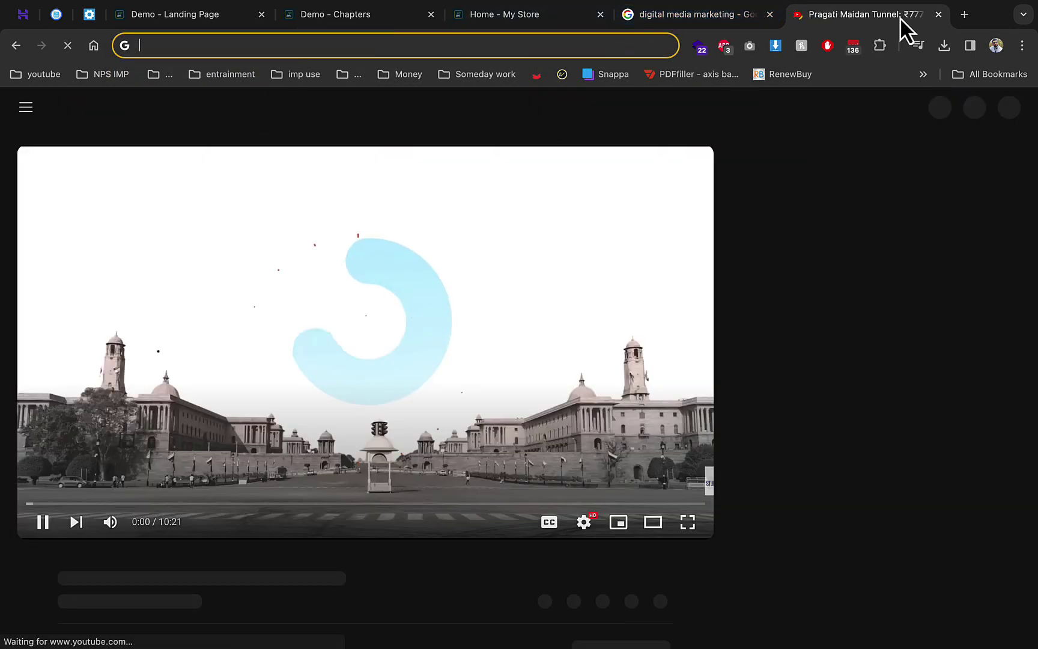
{"action": "key", "text": "ctrl+w"}
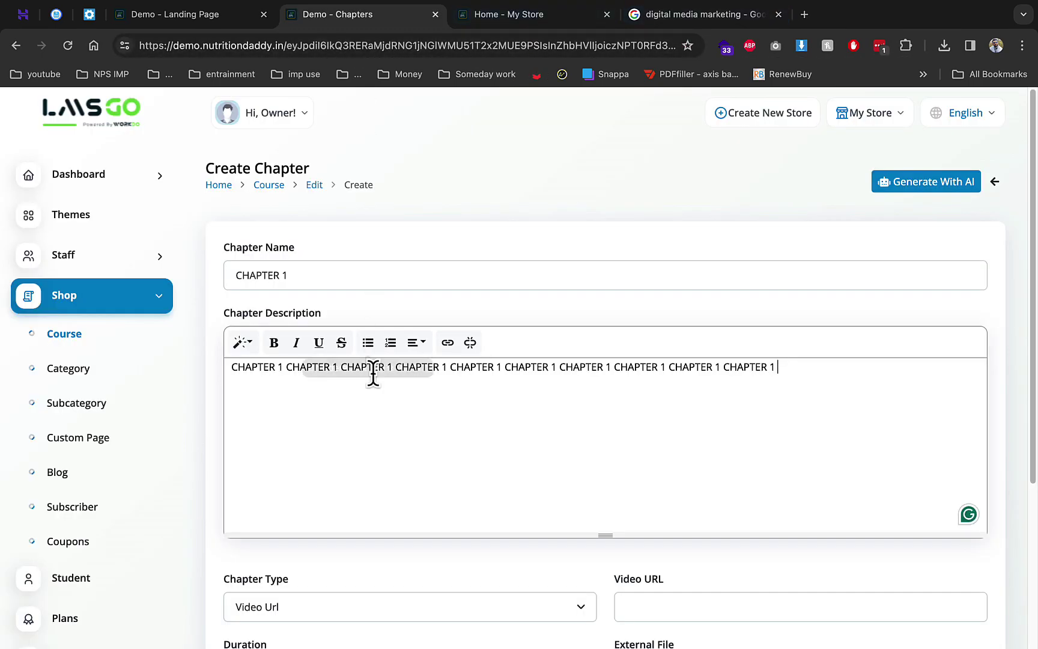
Paste the YouTube link as the Video URL and set the duration to 169 min
{"action": "scroll", "coordinate": [384, 409], "scroll_direction": "down", "scroll_amount": 3}
{"action": "left_click", "coordinate": [648, 476]}
{"action": "key", "text": "ctrl+v"}
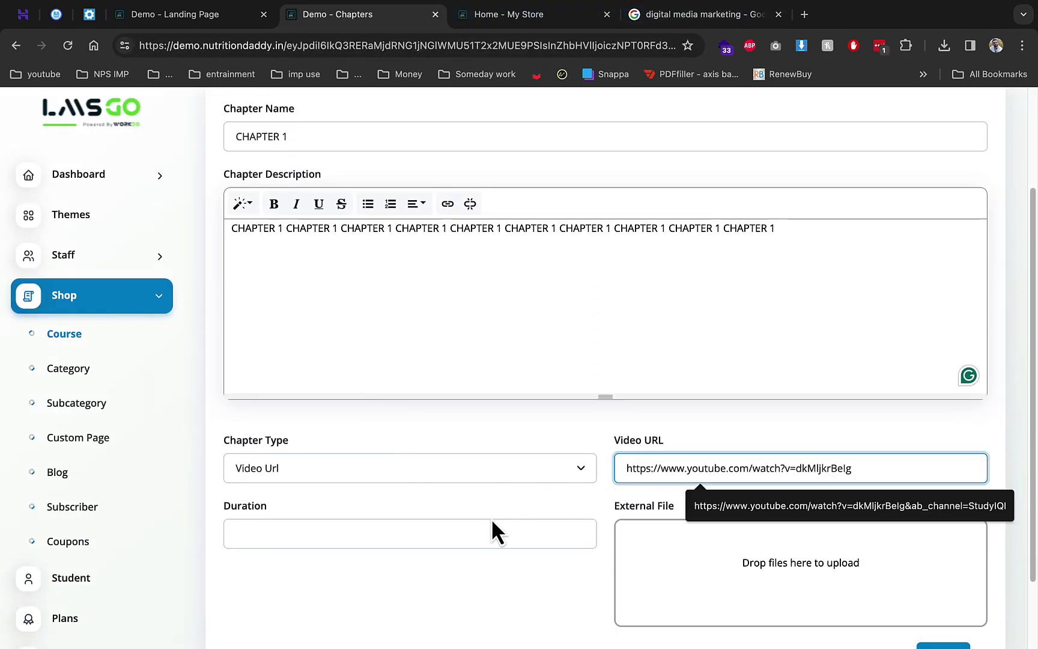
{"action": "left_click", "coordinate": [488, 527]}
{"action": "left_click", "coordinate": [369, 578]}
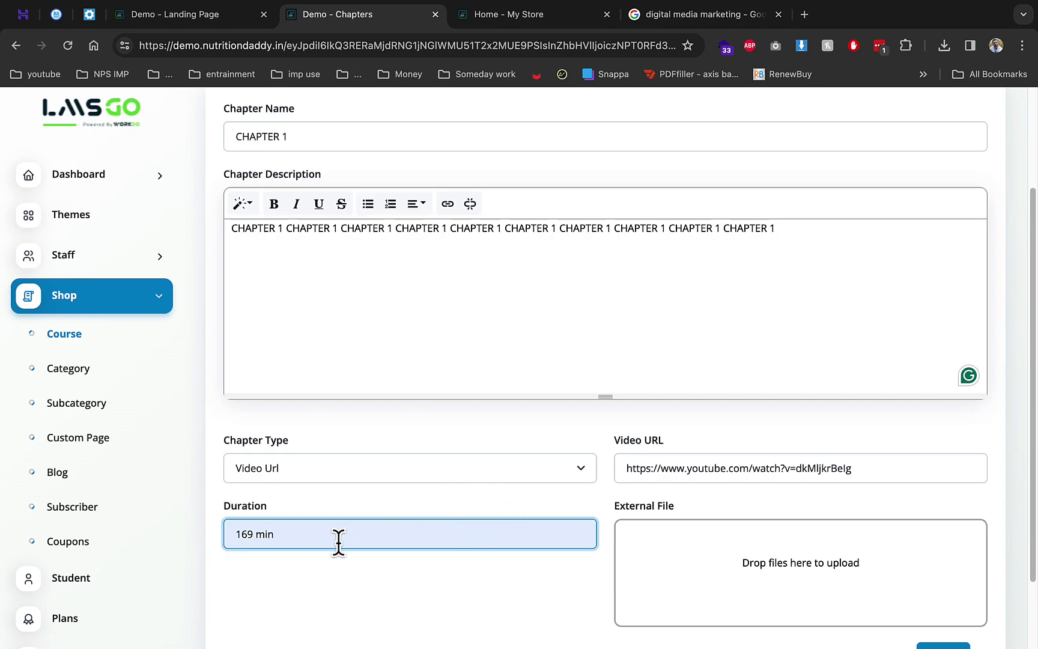
Try the other chapter types, settle on Video Url, and save CHAPTER 1
{"action": "left_click", "coordinate": [416, 468]}
{"action": "left_click", "coordinate": [342, 488]}
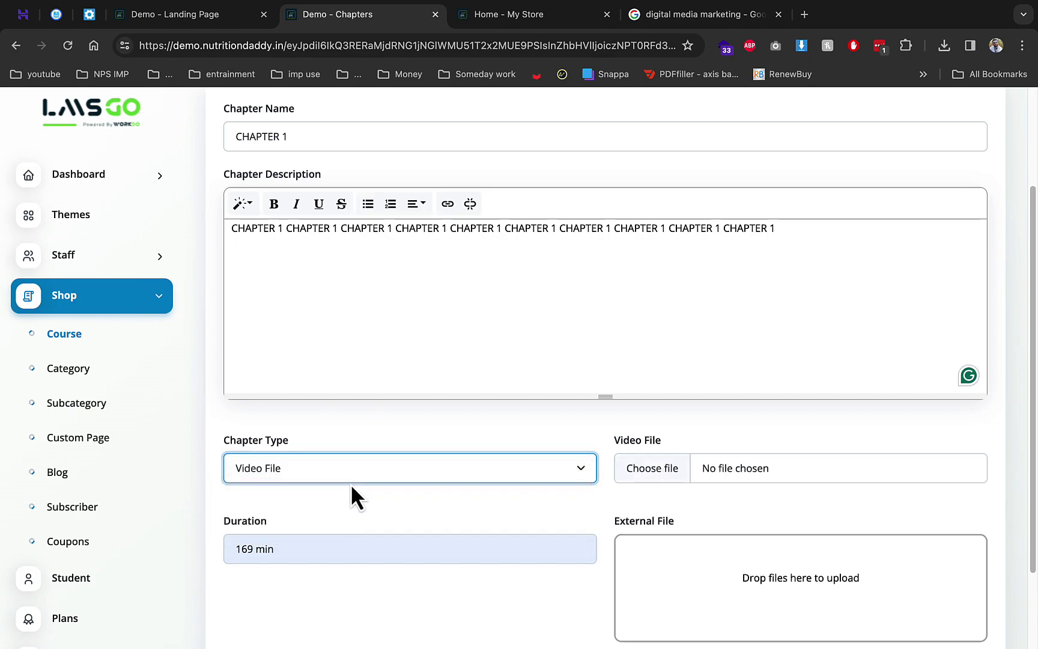
{"action": "left_click", "coordinate": [348, 479]}
{"action": "left_click", "coordinate": [326, 487]}
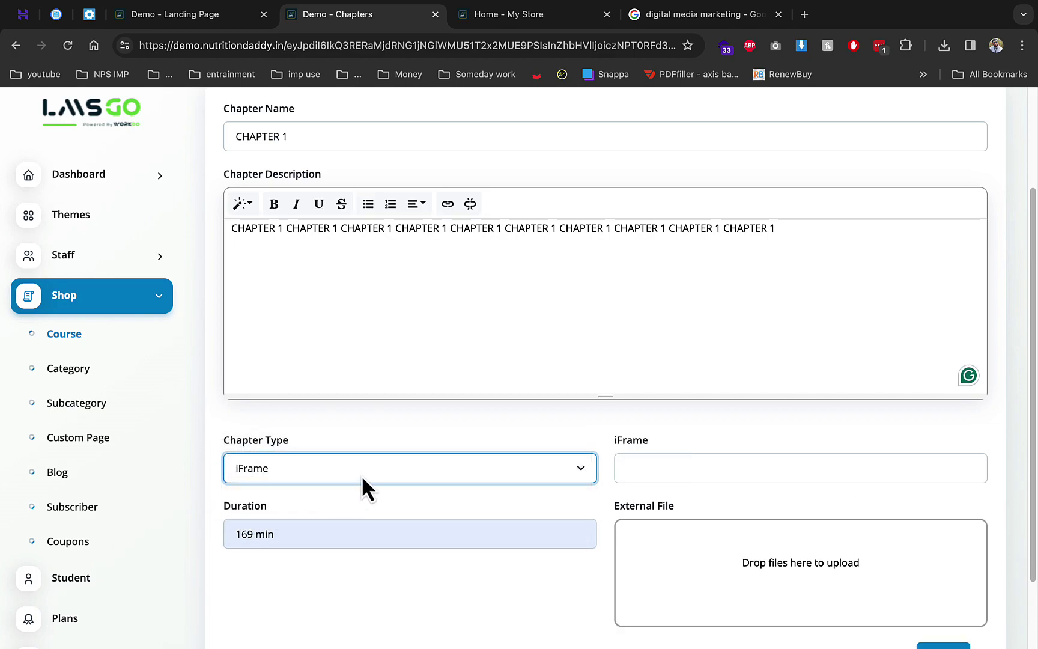
{"action": "left_click", "coordinate": [358, 475]}
{"action": "left_click", "coordinate": [337, 489]}
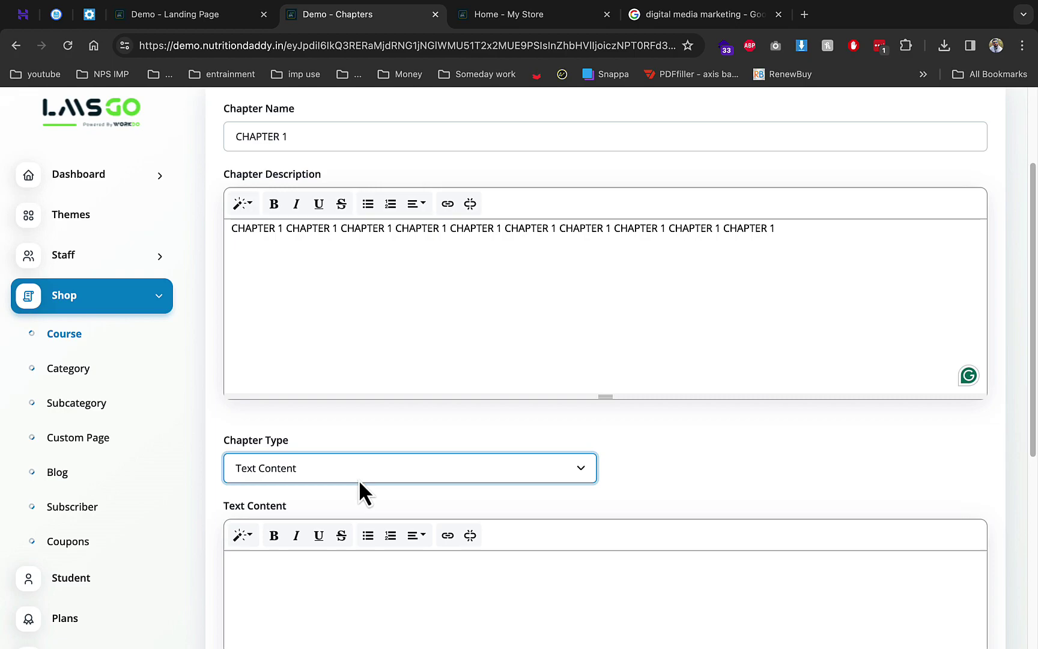
{"action": "left_click", "coordinate": [355, 478]}
{"action": "left_click", "coordinate": [352, 573]}
{"action": "left_click", "coordinate": [343, 481]}
{"action": "left_click", "coordinate": [297, 420]}
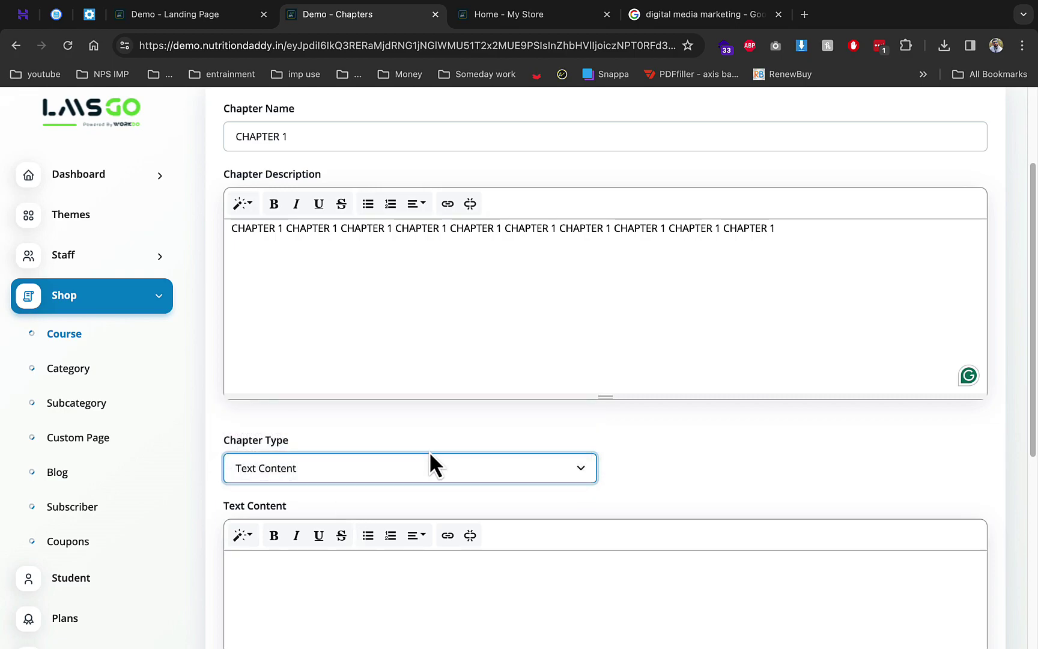
{"action": "scroll", "coordinate": [840, 531], "scroll_direction": "down", "scroll_amount": 2}
{"action": "left_click", "coordinate": [940, 564]}
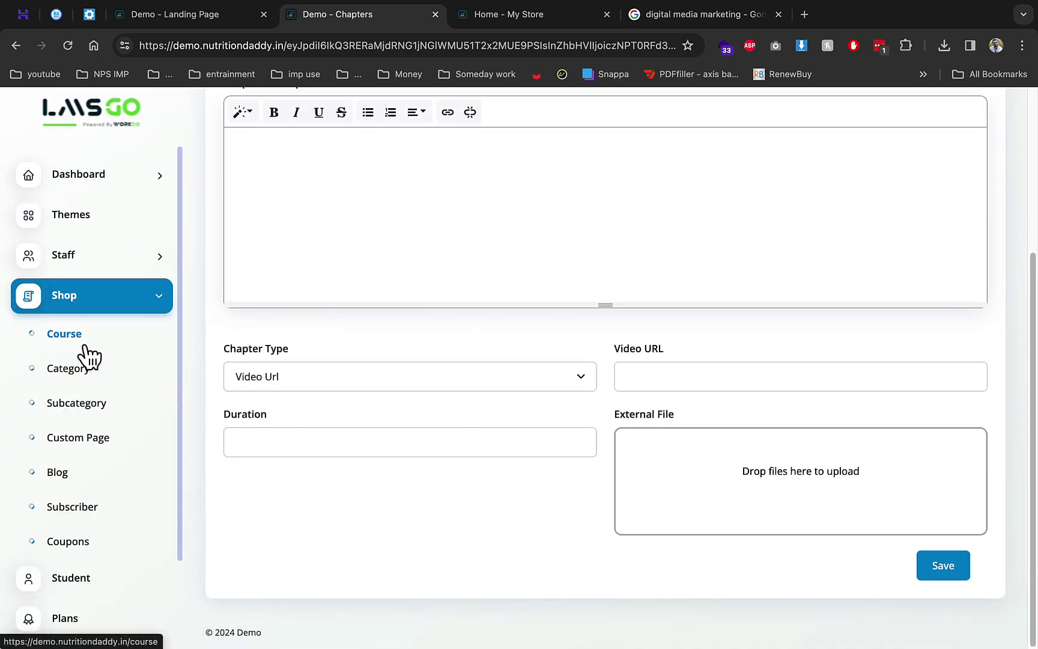
Browse the course list, Student list and Free Plan card, then the Zoom Meeting page
{"action": "left_click", "coordinate": [96, 335]}
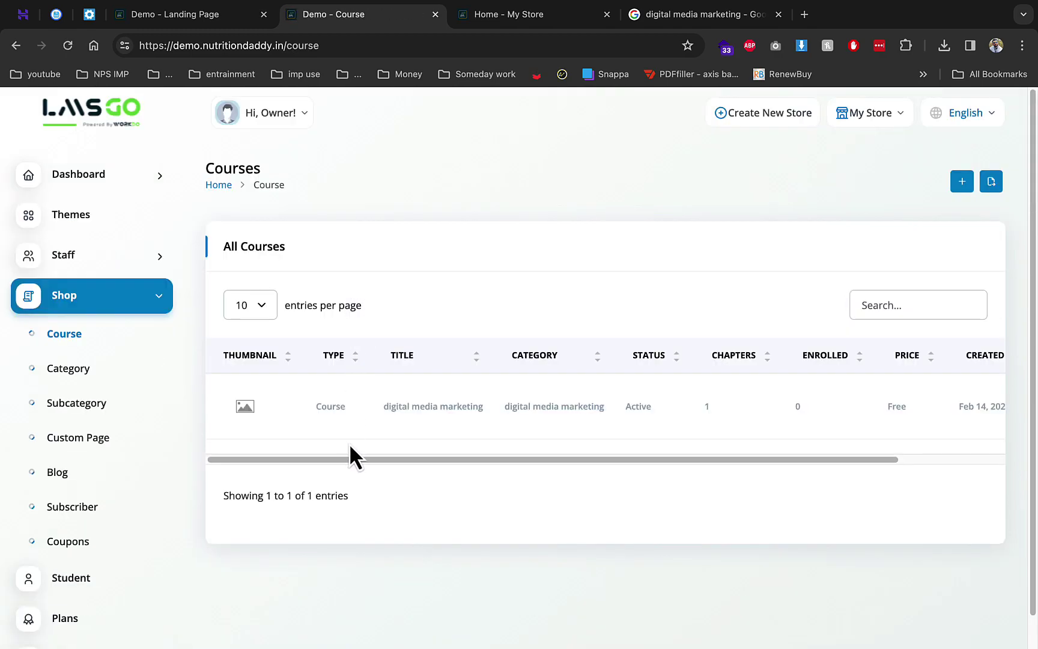
{"action": "left_click", "coordinate": [114, 578]}
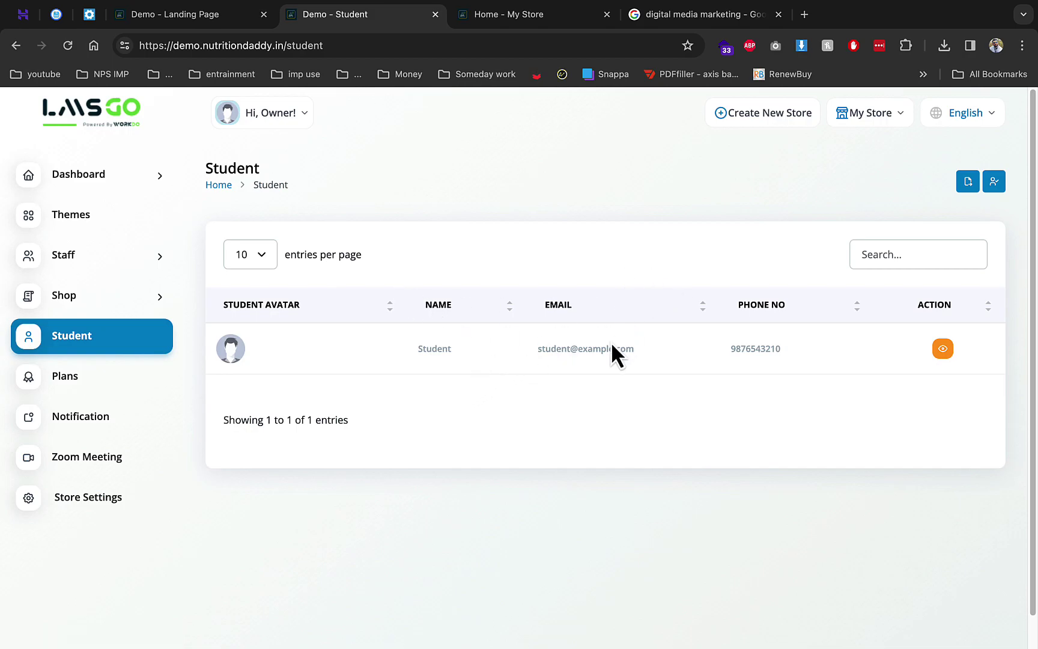
{"action": "left_click", "coordinate": [106, 385]}
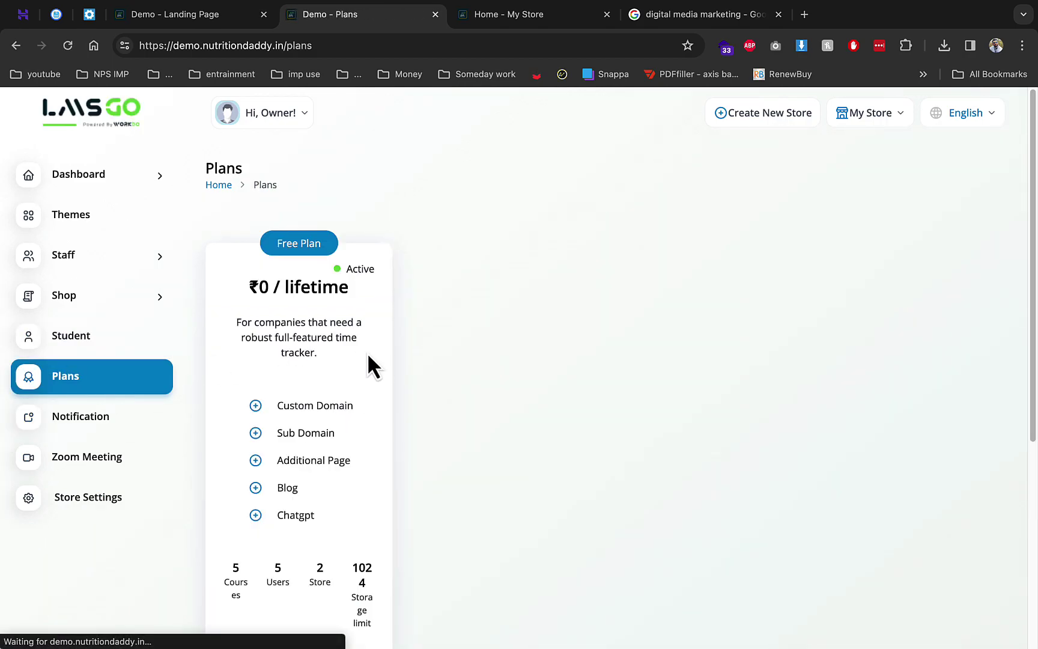
{"action": "scroll", "coordinate": [349, 419], "scroll_direction": "down", "scroll_amount": 1}
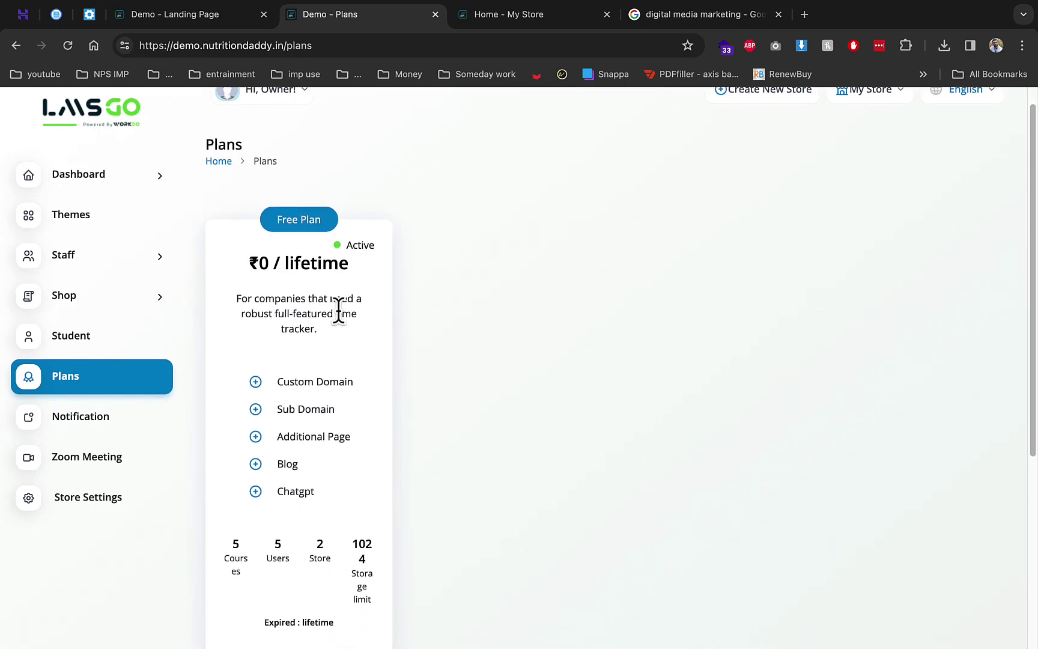
{"action": "scroll", "coordinate": [306, 430], "scroll_direction": "down", "scroll_amount": 3}
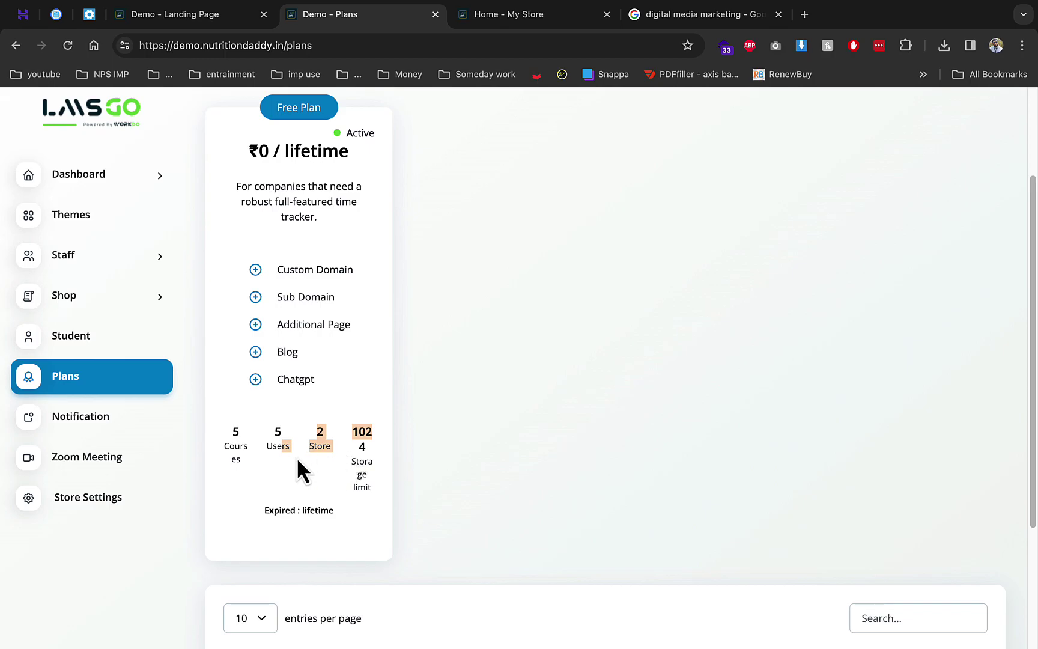
{"action": "left_click", "coordinate": [121, 457]}
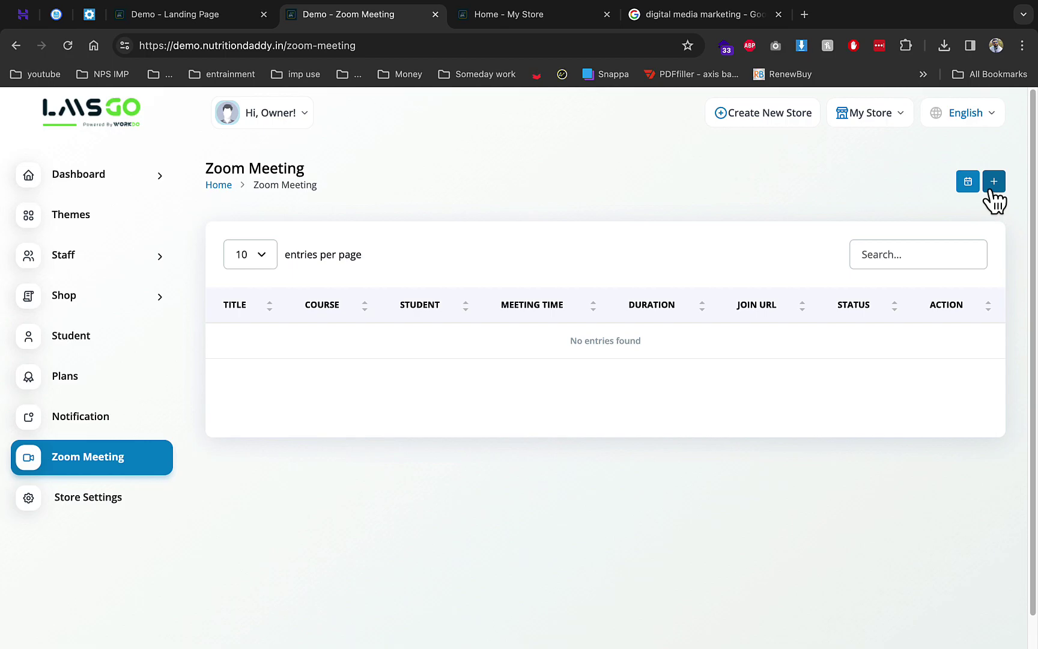
Start an 'seo' Zoom meeting for the digital media marketing course and pick a student
{"action": "left_click", "coordinate": [993, 186]}
{"action": "left_click", "coordinate": [485, 226]}
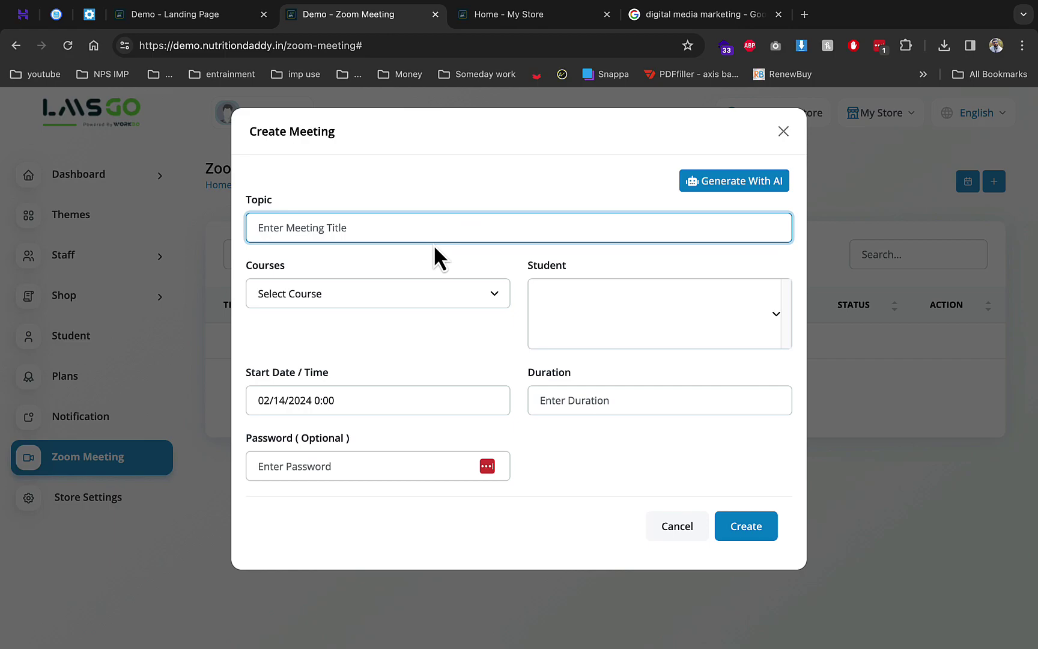
{"action": "type", "text": "seo"}
{"action": "left_click", "coordinate": [417, 283]}
{"action": "left_click", "coordinate": [399, 308]}
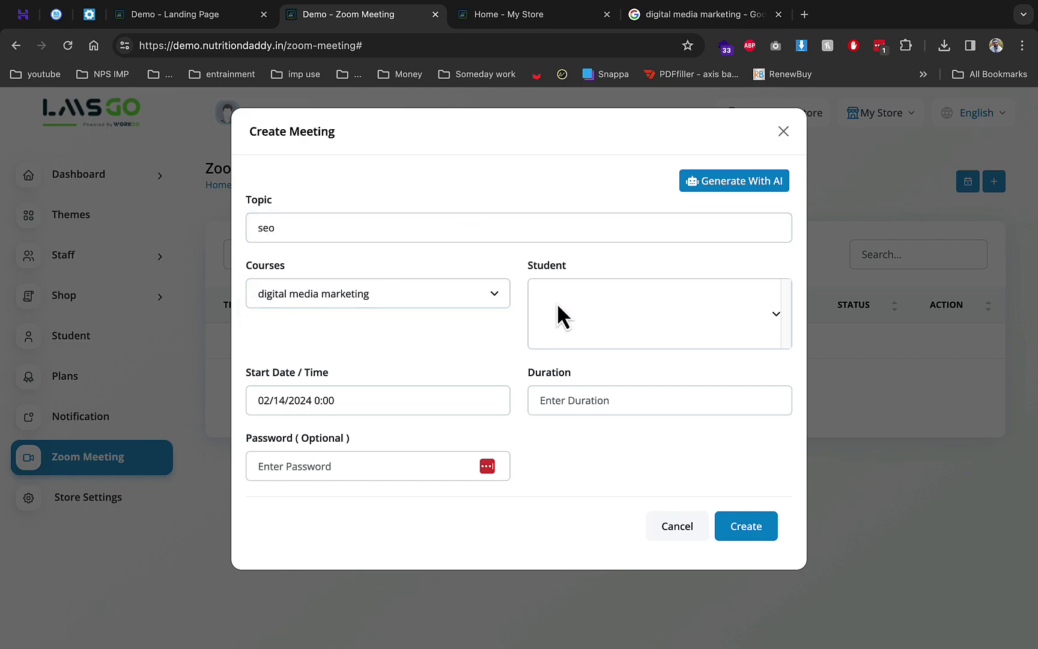
{"action": "left_click", "coordinate": [577, 295]}
{"action": "type", "text": "stu"}
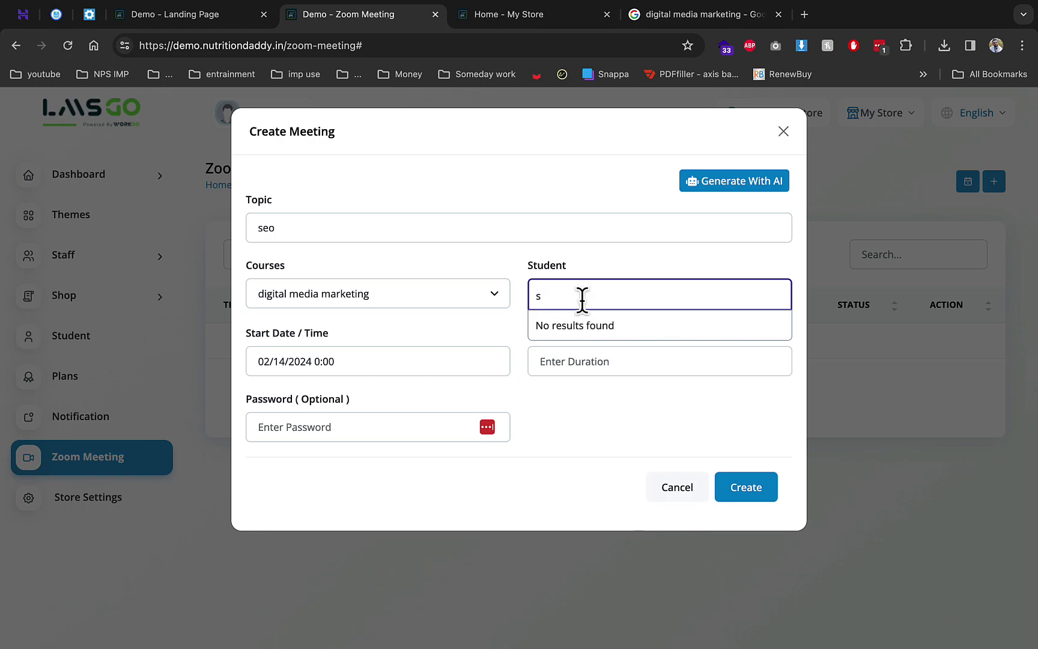
Set duration 11, submit, dismiss the invalid token error, and go to Store Settings
{"action": "left_click", "coordinate": [410, 363]}
{"action": "left_click", "coordinate": [575, 354]}
{"action": "left_click", "coordinate": [412, 419]}
{"action": "left_click", "coordinate": [731, 493]}
{"action": "left_click", "coordinate": [740, 494]}
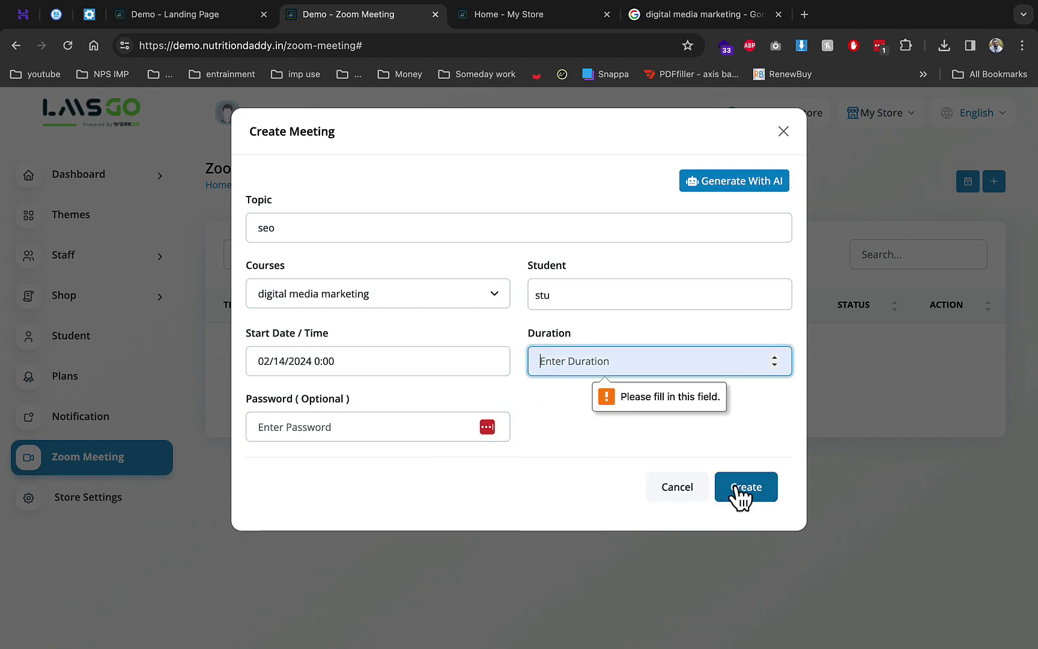
{"action": "type", "text": "11"}
{"action": "left_click", "coordinate": [759, 496]}
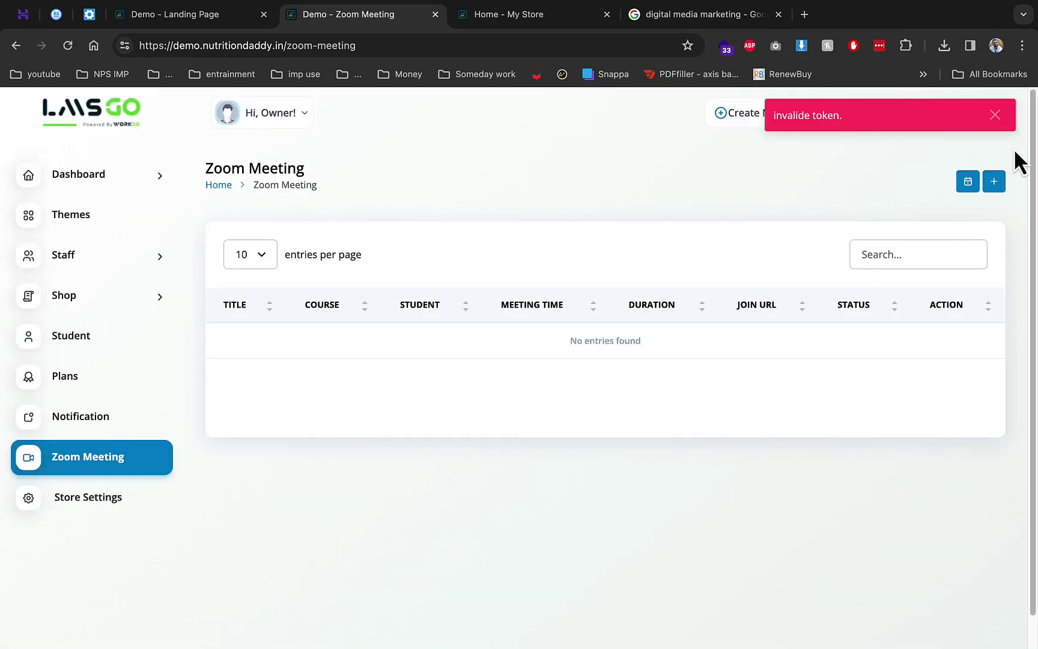
{"action": "left_click", "coordinate": [992, 114]}
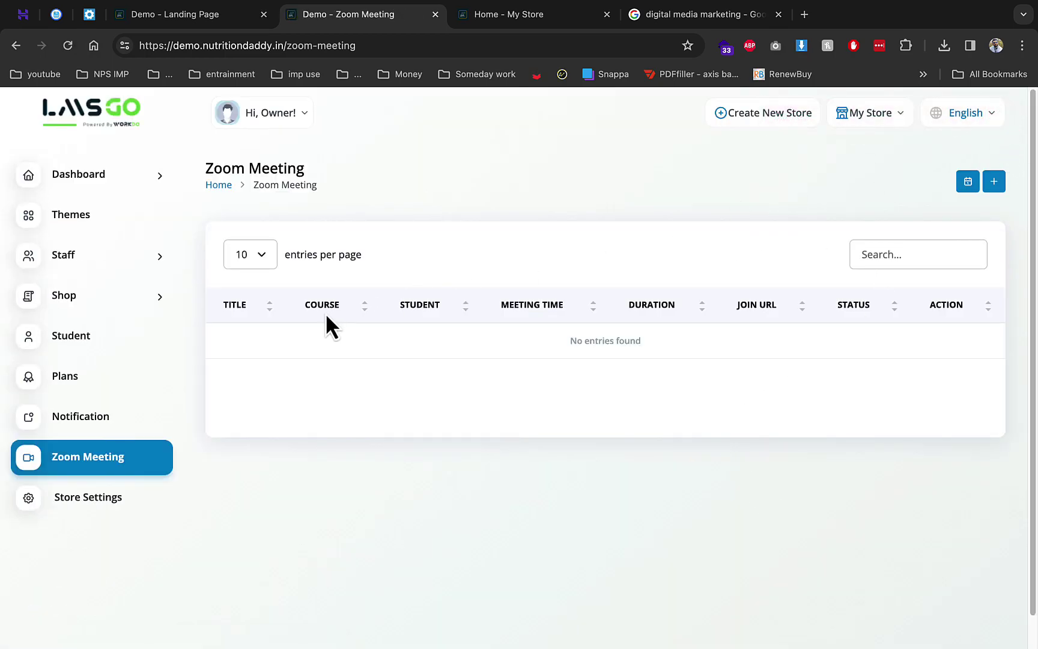
{"action": "left_click", "coordinate": [131, 496]}
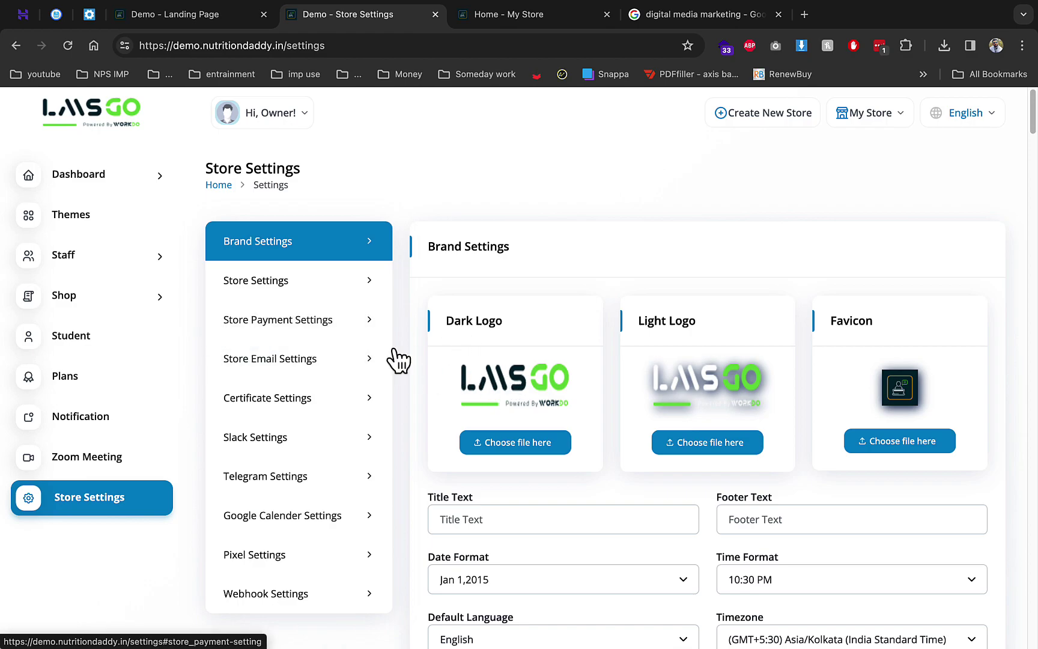
Scroll Store Settings down to the empty Zoom client secret key fields
{"action": "scroll", "coordinate": [772, 377], "scroll_direction": "down", "scroll_amount": 12}
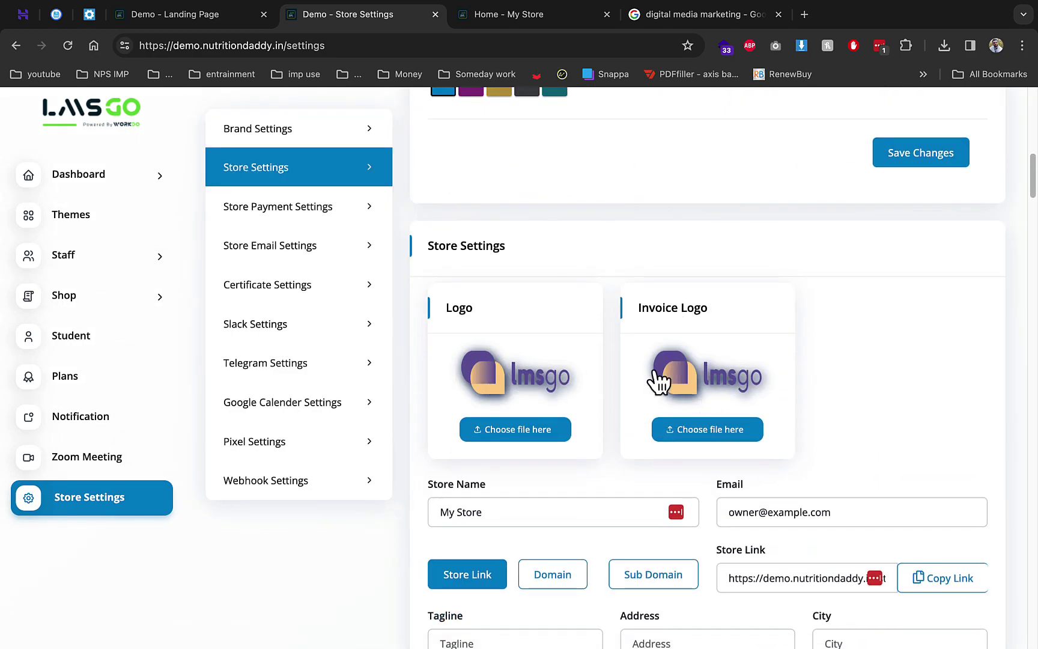
{"action": "scroll", "coordinate": [491, 394], "scroll_direction": "down", "scroll_amount": 2}
{"action": "left_click_drag", "start_coordinate": [884, 479], "coordinate": [836, 480]}
{"action": "scroll", "coordinate": [618, 471], "scroll_direction": "down", "scroll_amount": 4}
{"action": "scroll", "coordinate": [759, 461], "scroll_direction": "down", "scroll_amount": 5}
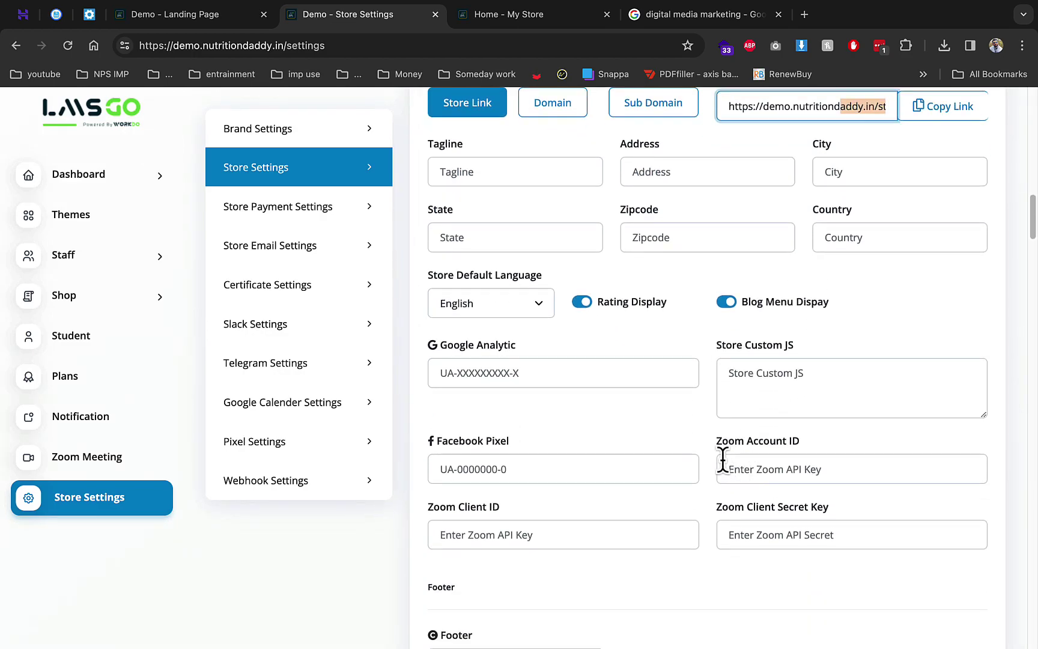
{"action": "left_click", "coordinate": [756, 331]}
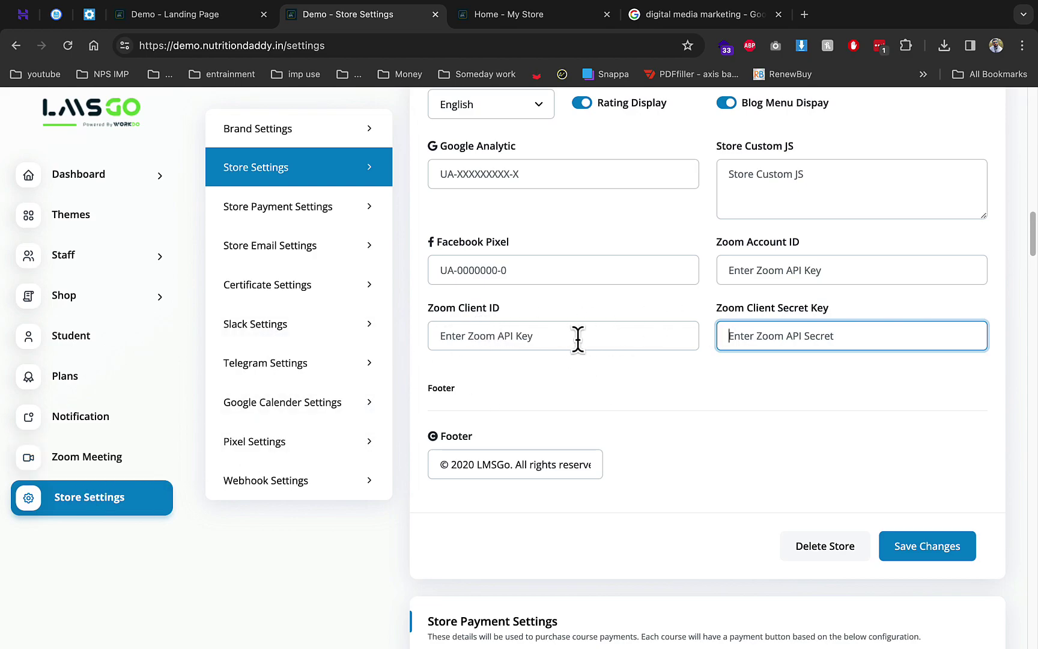
{"action": "left_click", "coordinate": [455, 275]}
Review the Store Payment Settings gateways and pixel settings, then open the Student list
{"action": "scroll", "coordinate": [597, 368], "scroll_direction": "down", "scroll_amount": 5}
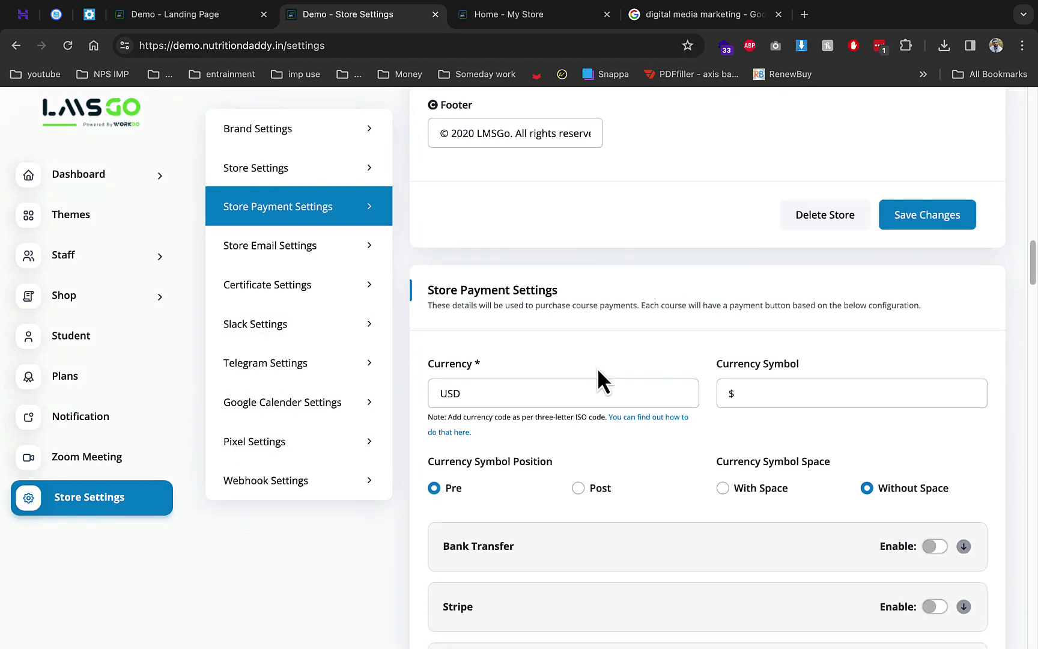
{"action": "scroll", "coordinate": [597, 368], "scroll_direction": "up", "scroll_amount": 1}
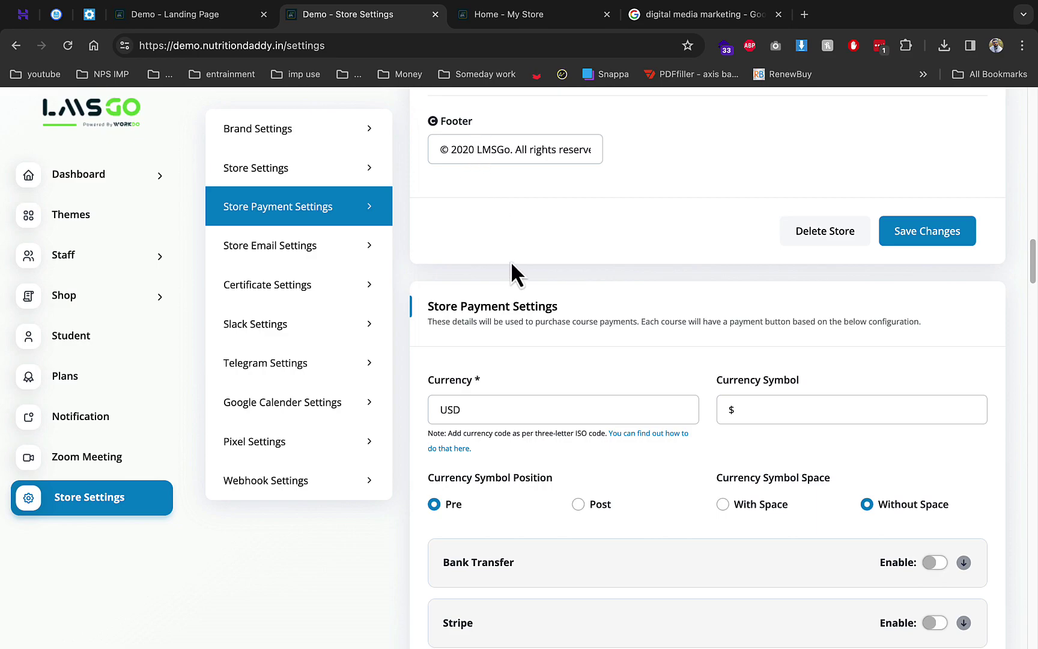
{"action": "scroll", "coordinate": [605, 286], "scroll_direction": "down", "scroll_amount": 2}
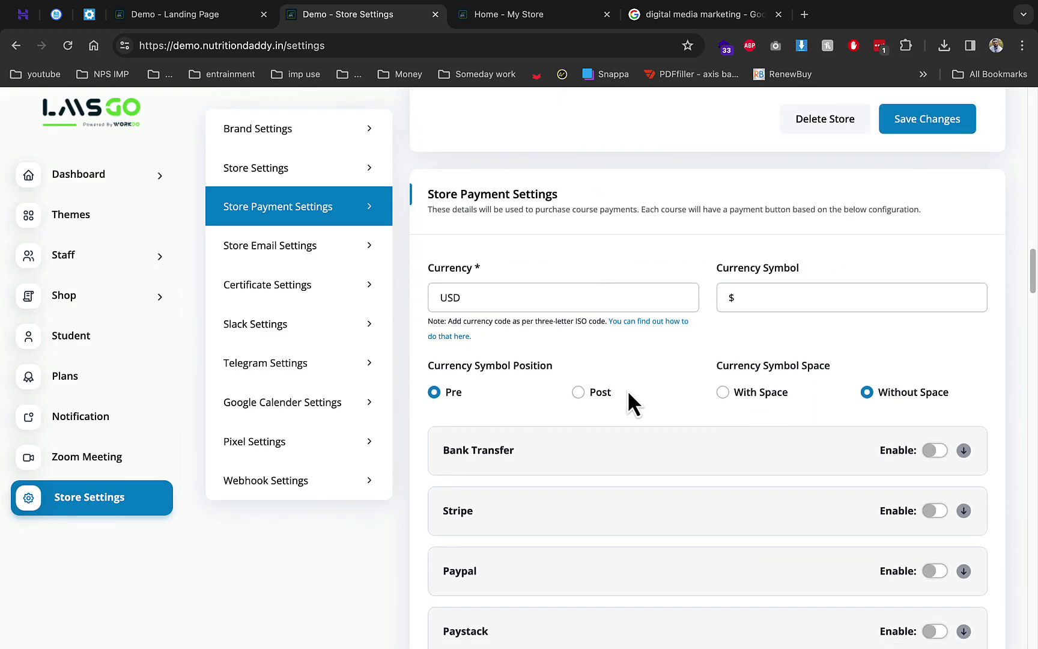
{"action": "scroll", "coordinate": [603, 405], "scroll_direction": "down", "scroll_amount": 1}
{"action": "scroll", "coordinate": [732, 424], "scroll_direction": "down", "scroll_amount": 13}
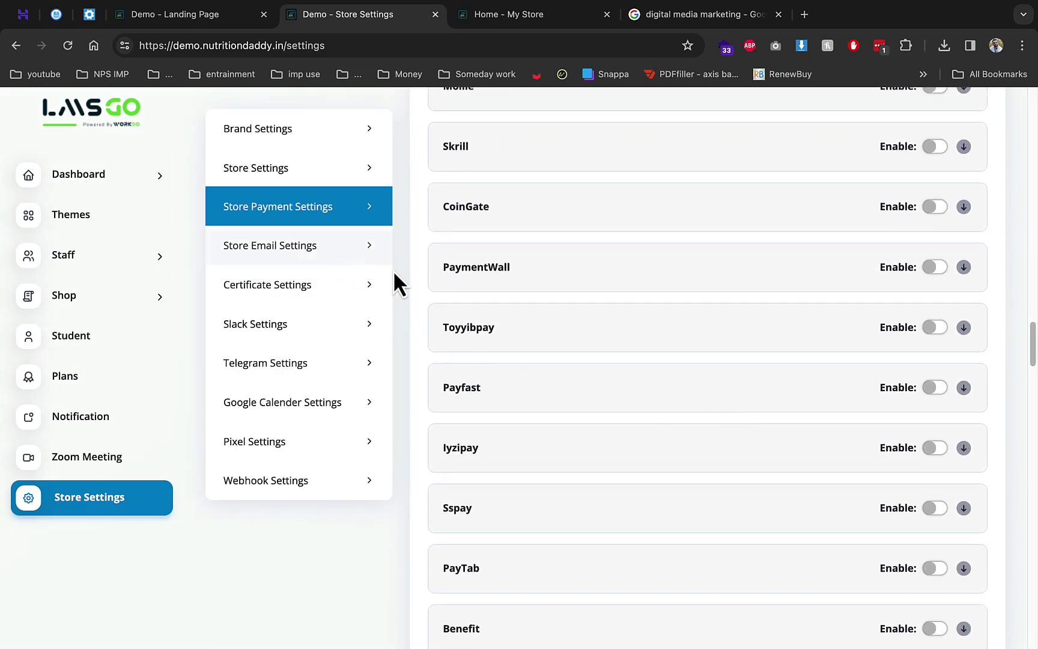
{"action": "left_click", "coordinate": [324, 447]}
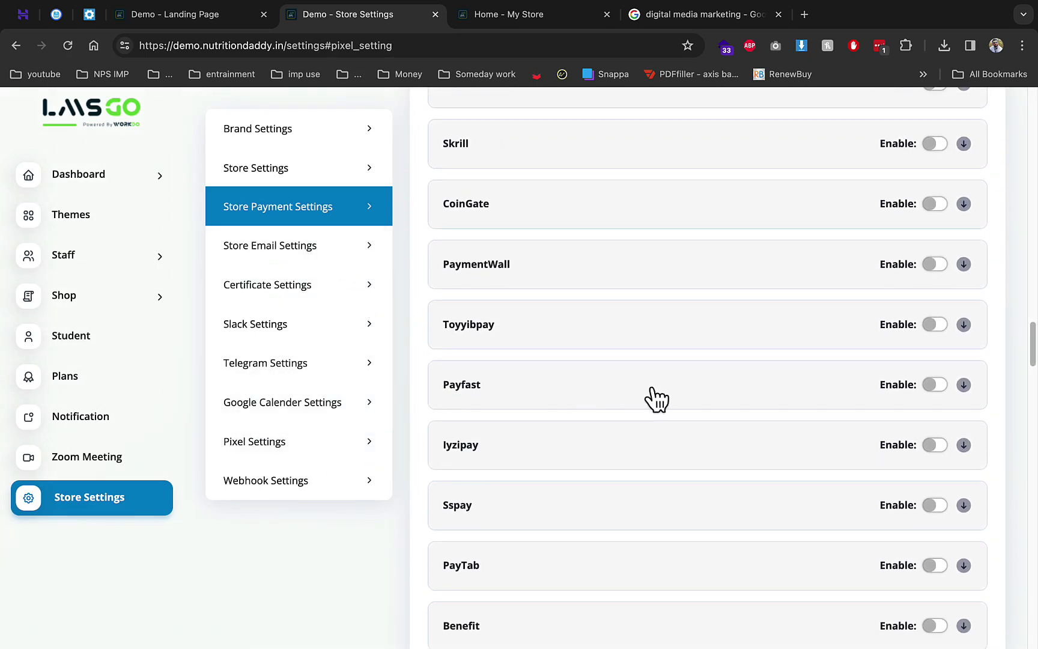
{"action": "scroll", "coordinate": [656, 399], "scroll_direction": "down", "scroll_amount": 10}
{"action": "scroll", "coordinate": [654, 390], "scroll_direction": "up", "scroll_amount": 15}
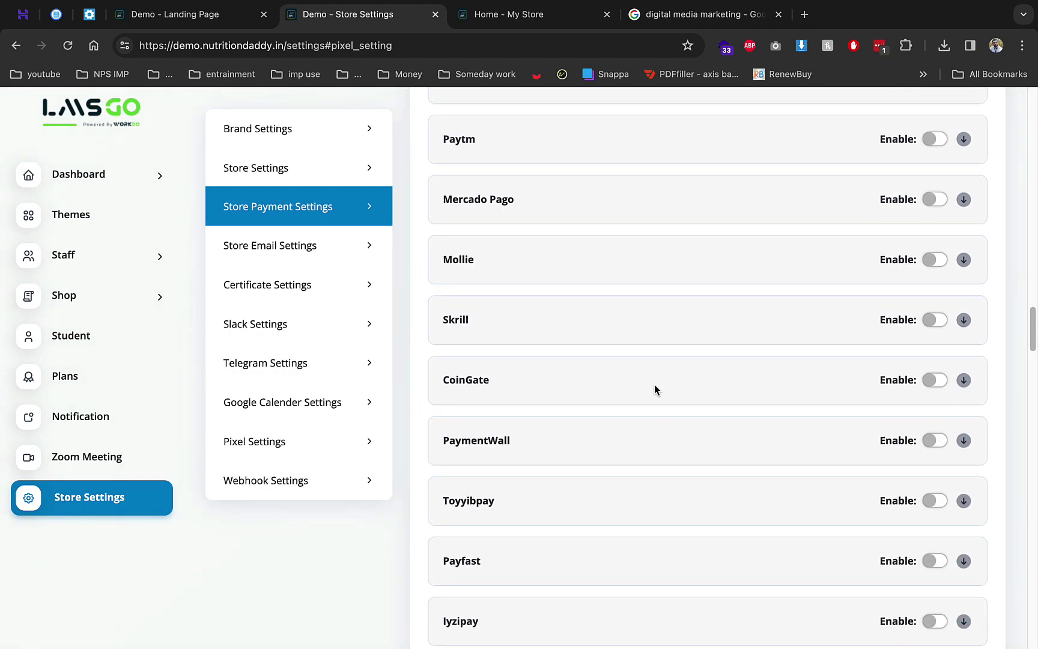
{"action": "left_click", "coordinate": [164, 356]}
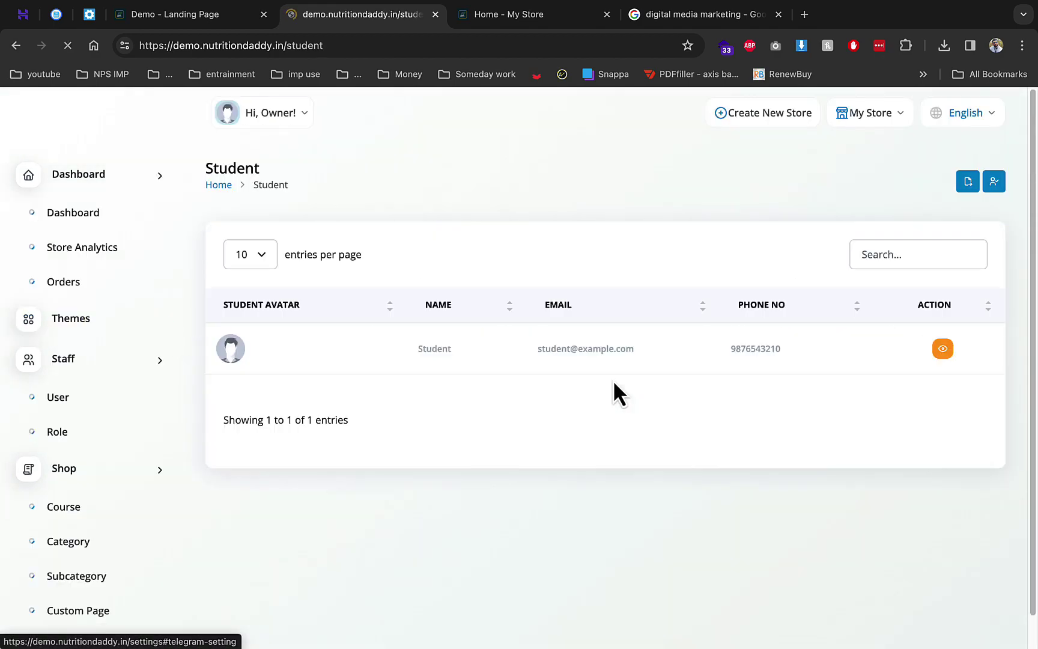
Log out of the owner account and switch to the My Store home page
{"action": "triple_click", "coordinate": [597, 348]}
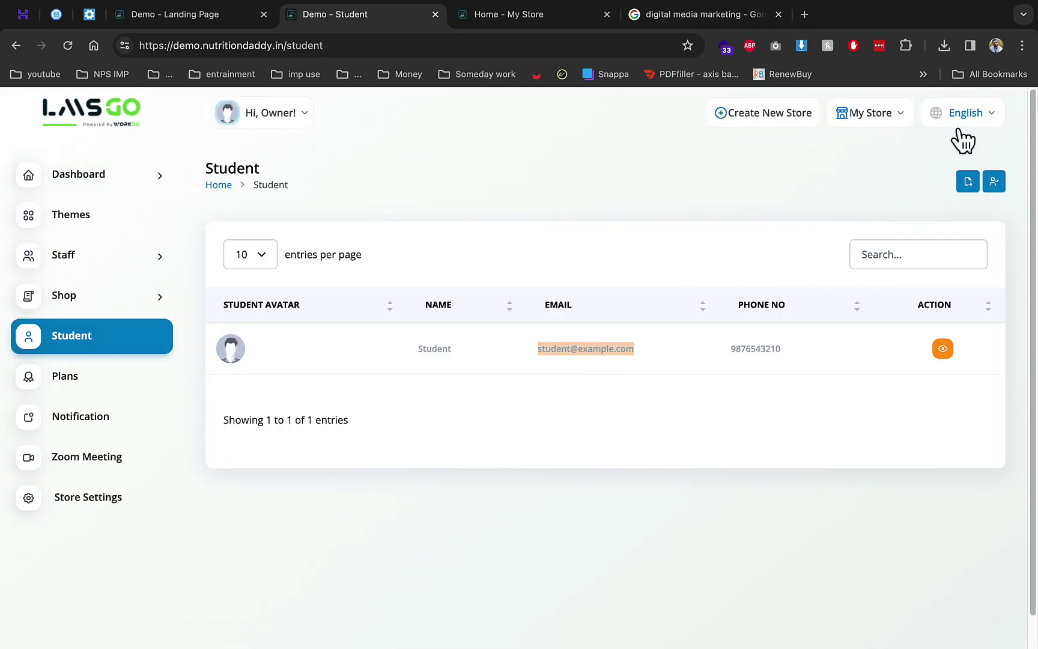
{"action": "left_click", "coordinate": [305, 116]}
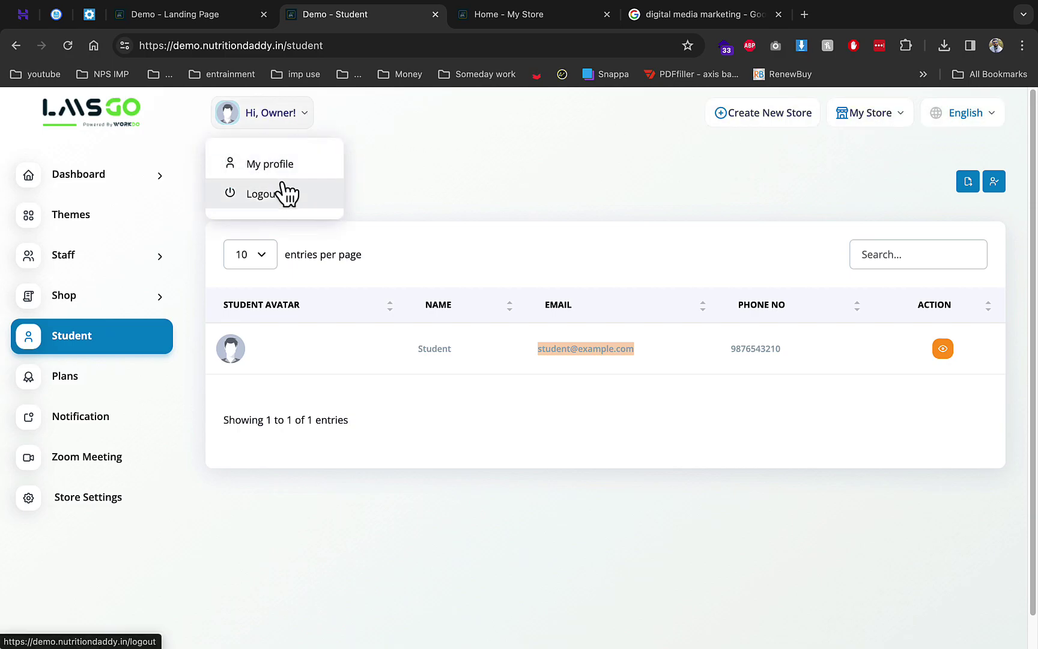
{"action": "left_click", "coordinate": [287, 193]}
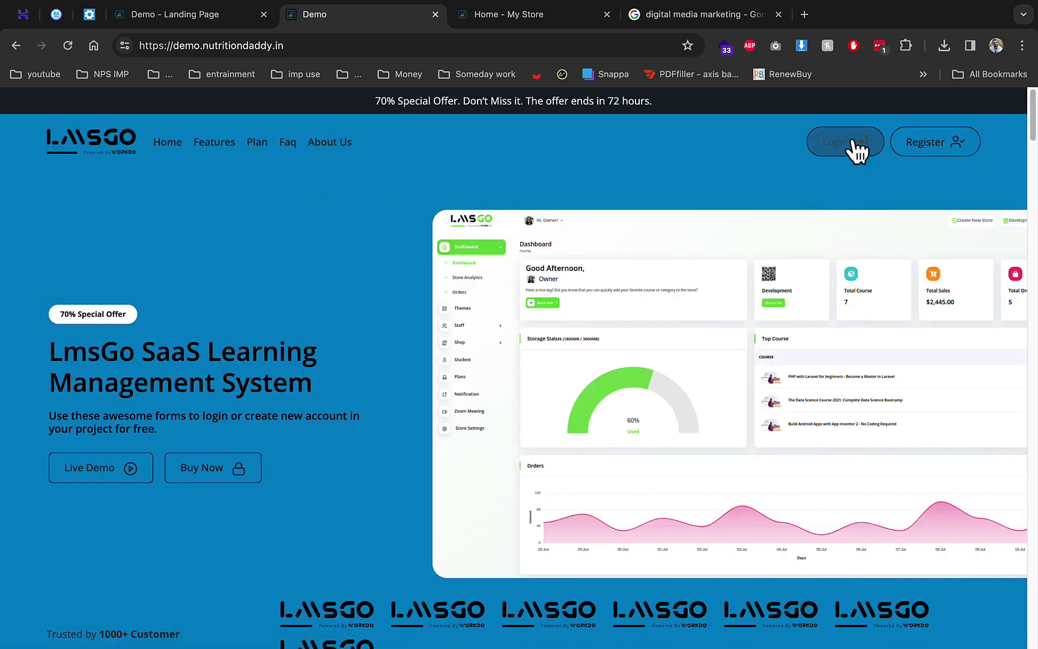
{"action": "left_click", "coordinate": [850, 146]}
{"action": "left_click", "coordinate": [481, 13]}
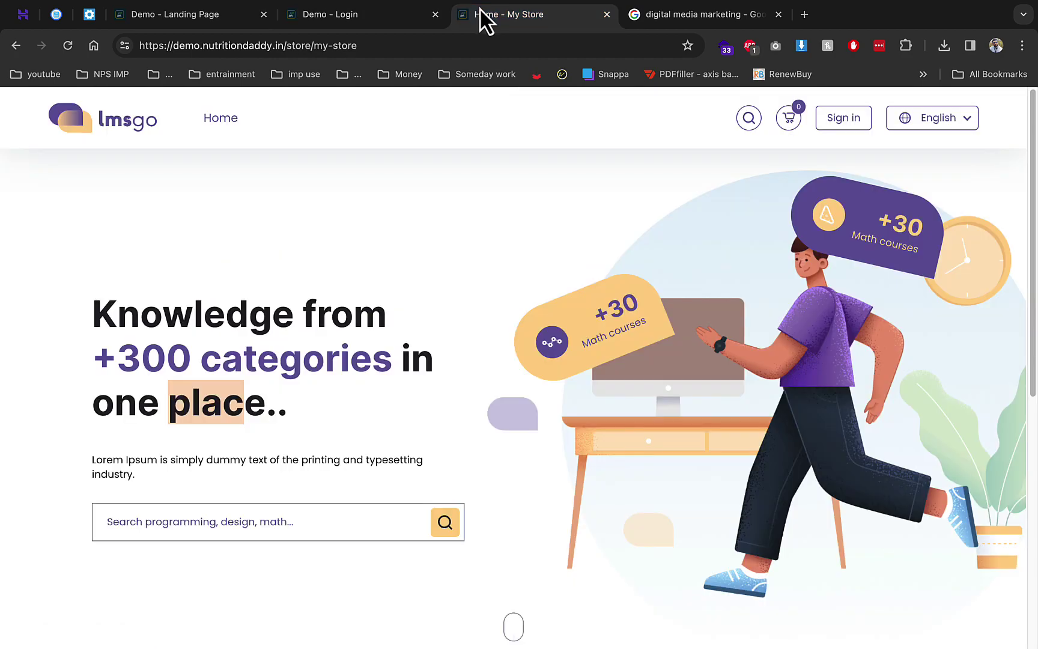
Sign in to the storefront with the student's username and password, declining to save the password
{"action": "left_click", "coordinate": [836, 118]}
{"action": "left_click", "coordinate": [389, 365]}
{"action": "key", "text": "Down"}
{"action": "key", "text": "Return"}
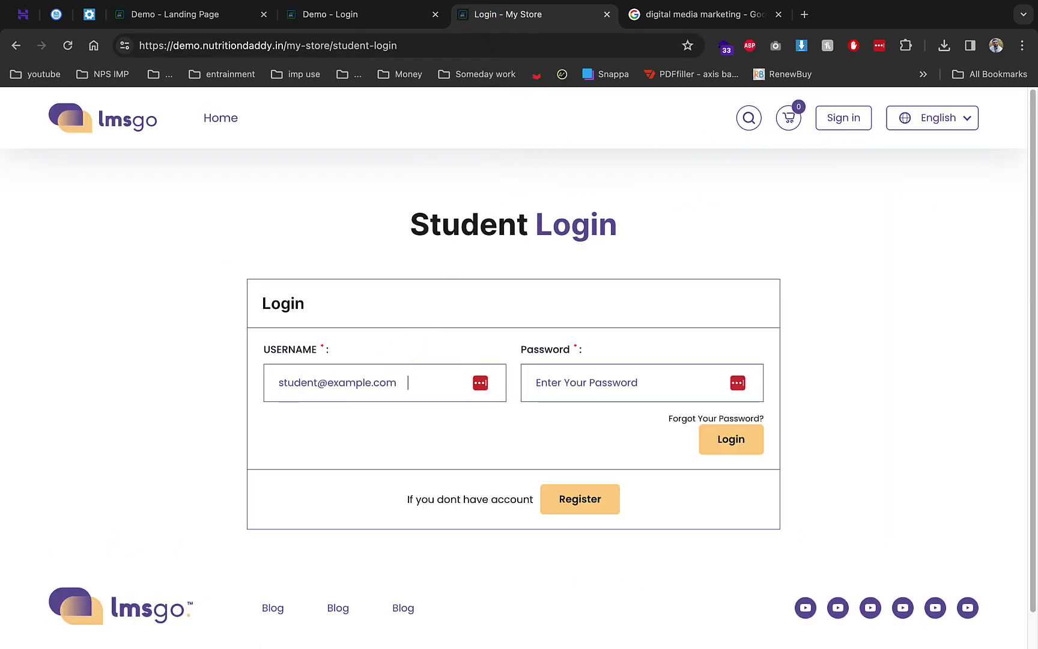
{"action": "type", "text": "m"}
{"action": "key", "text": "Tab"}
{"action": "type", "text": "12"}
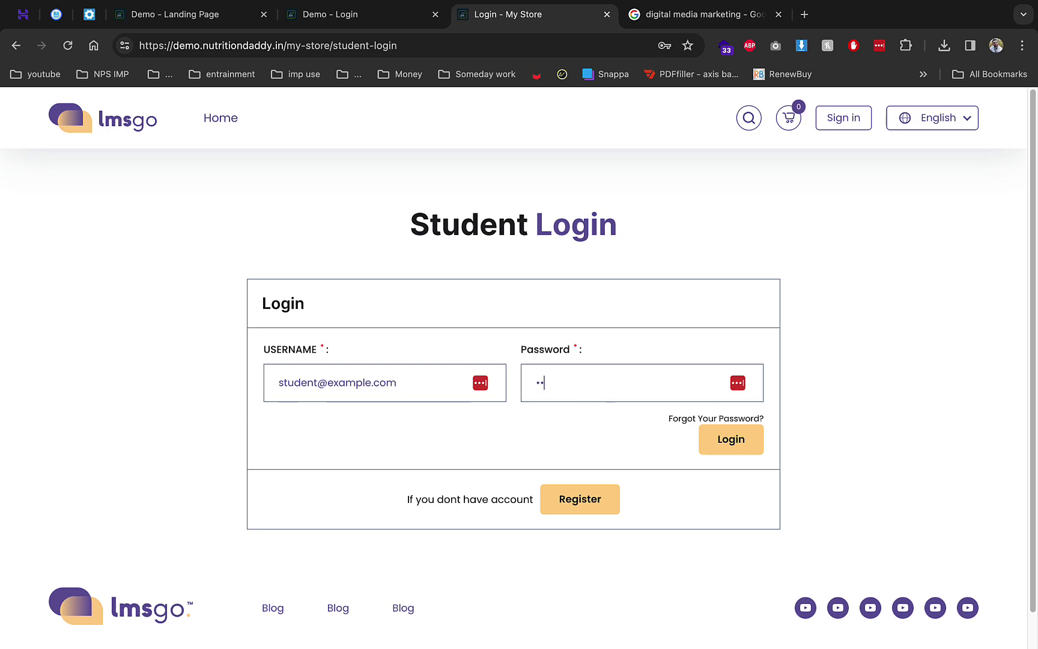
{"action": "key", "text": "Return"}
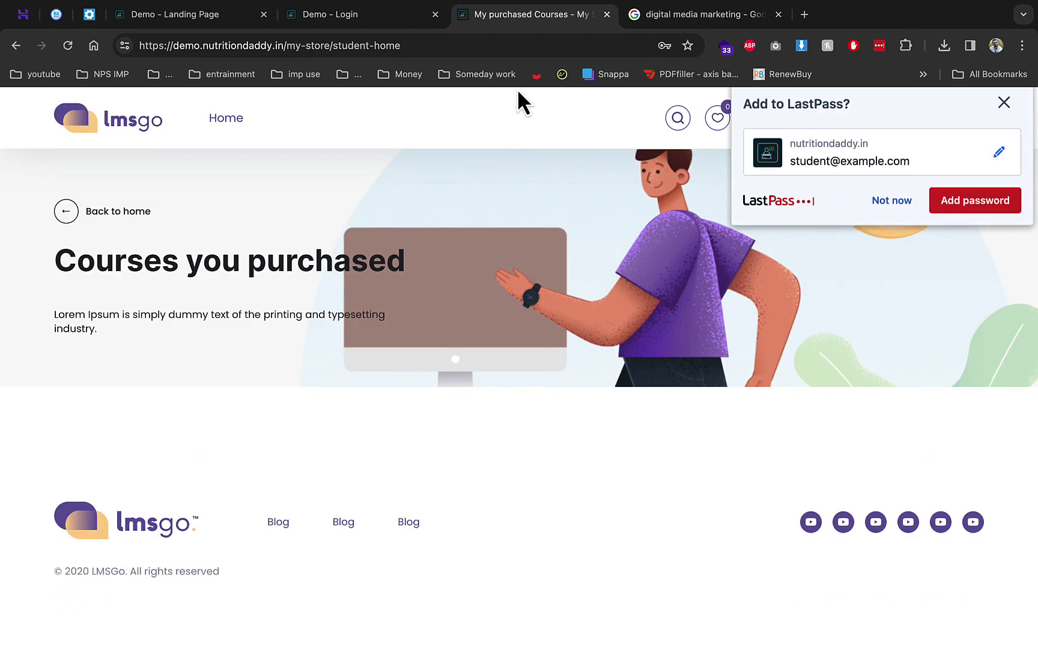
{"action": "left_click", "coordinate": [442, 20]}
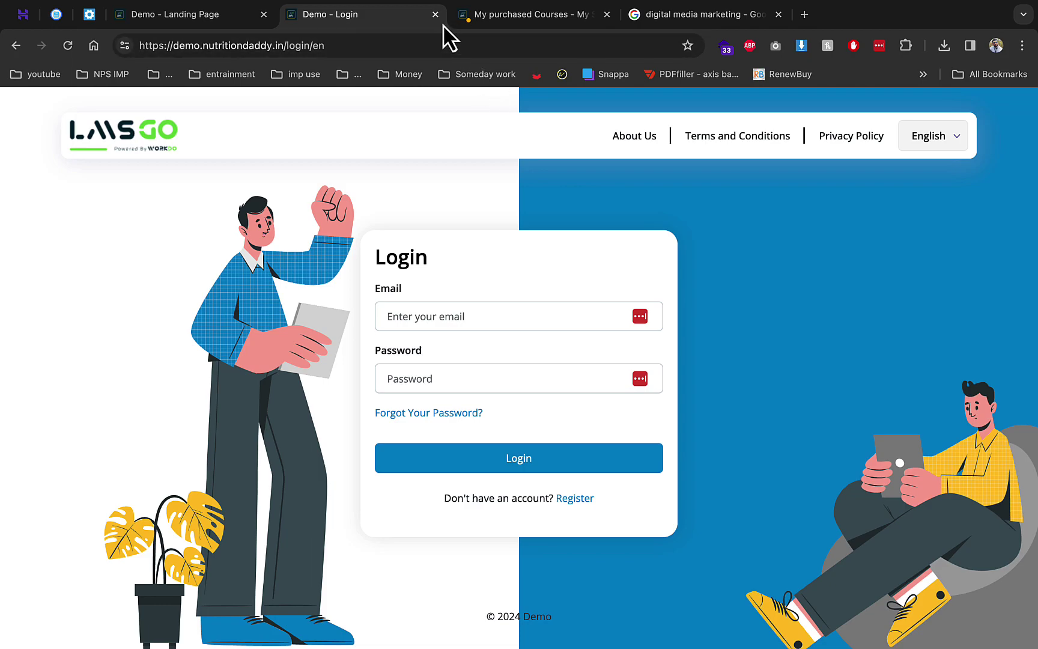
{"action": "left_click", "coordinate": [435, 14]}
{"action": "left_click", "coordinate": [638, 247]}
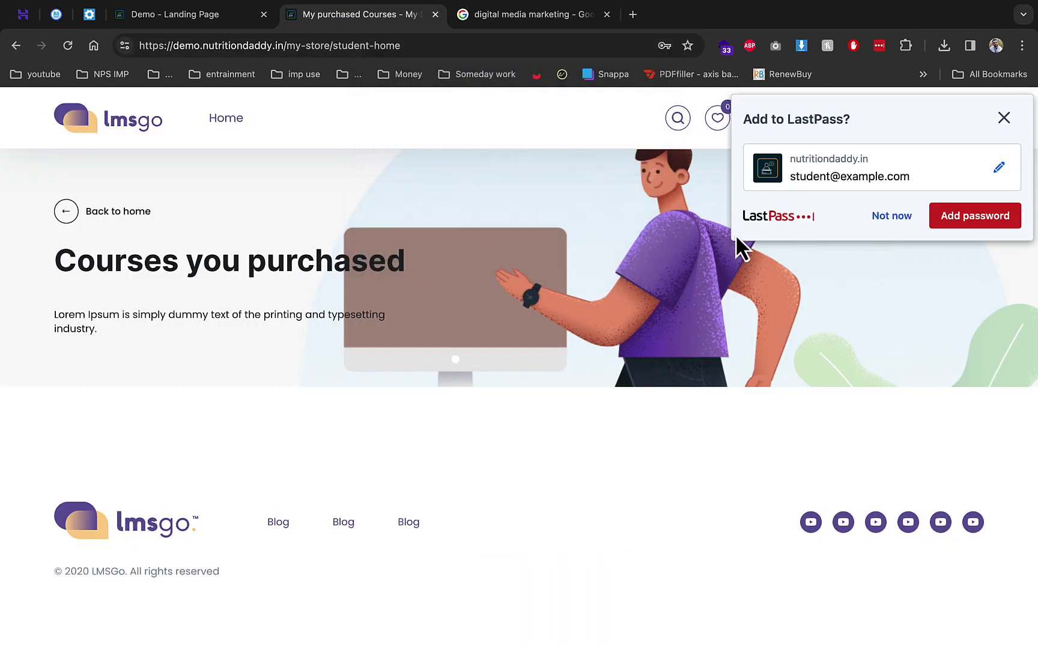
{"action": "left_click", "coordinate": [889, 217]}
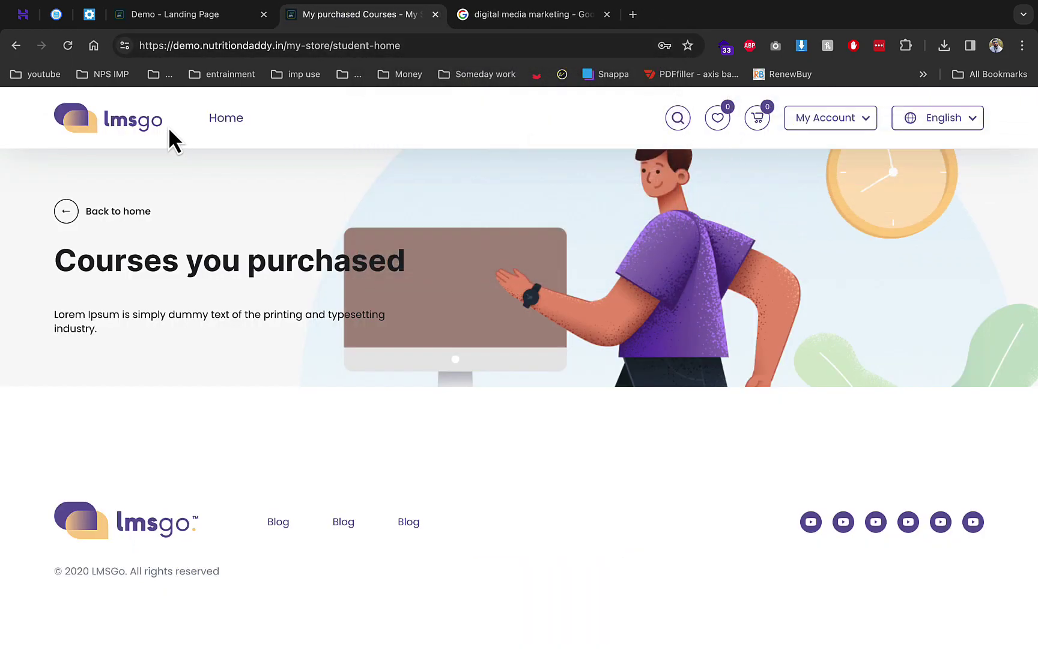
Add the free digital media marketing course to the cart from its category, then return home
{"action": "left_click", "coordinate": [220, 123]}
{"action": "scroll", "coordinate": [388, 322], "scroll_direction": "down", "scroll_amount": 3}
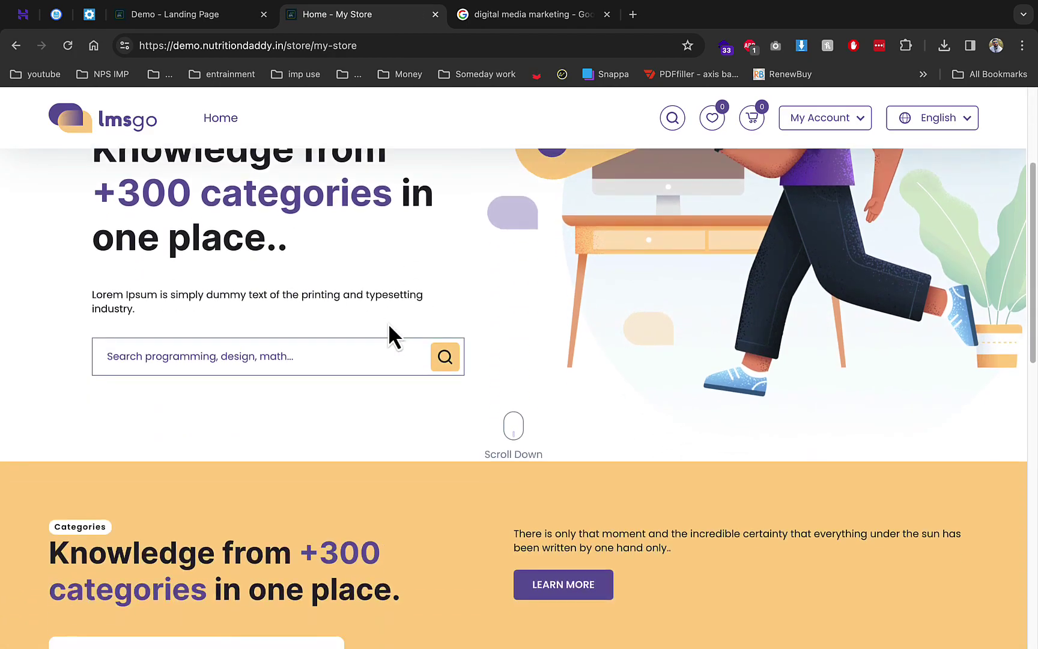
{"action": "scroll", "coordinate": [389, 323], "scroll_direction": "down", "scroll_amount": 4}
{"action": "scroll", "coordinate": [387, 319], "scroll_direction": "down", "scroll_amount": 2}
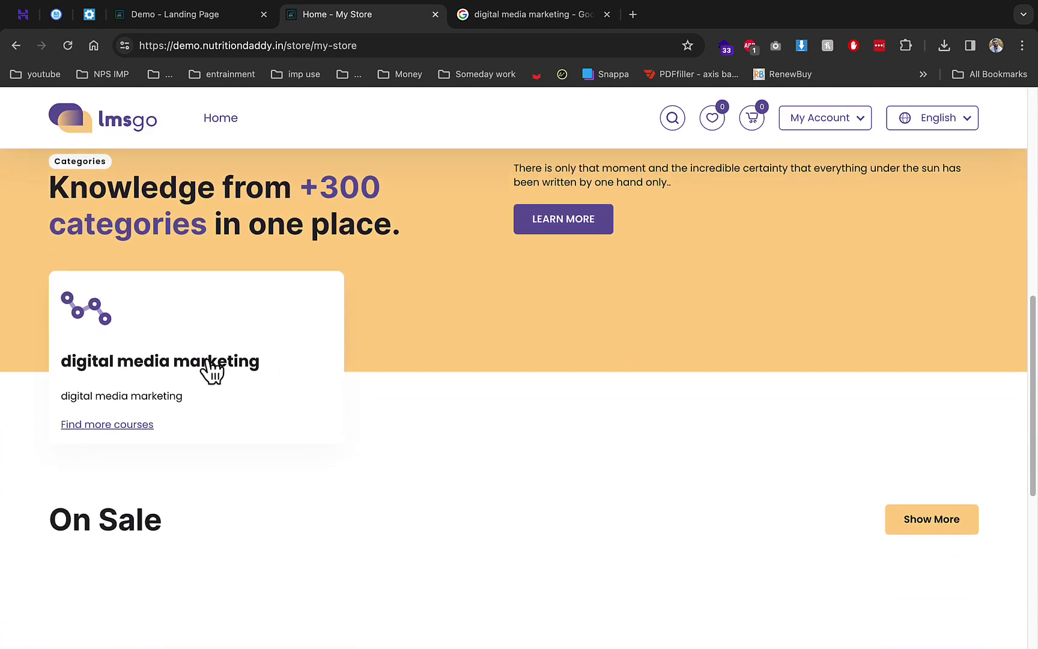
{"action": "left_click", "coordinate": [133, 425]}
{"action": "scroll", "coordinate": [370, 458], "scroll_direction": "down", "scroll_amount": 2}
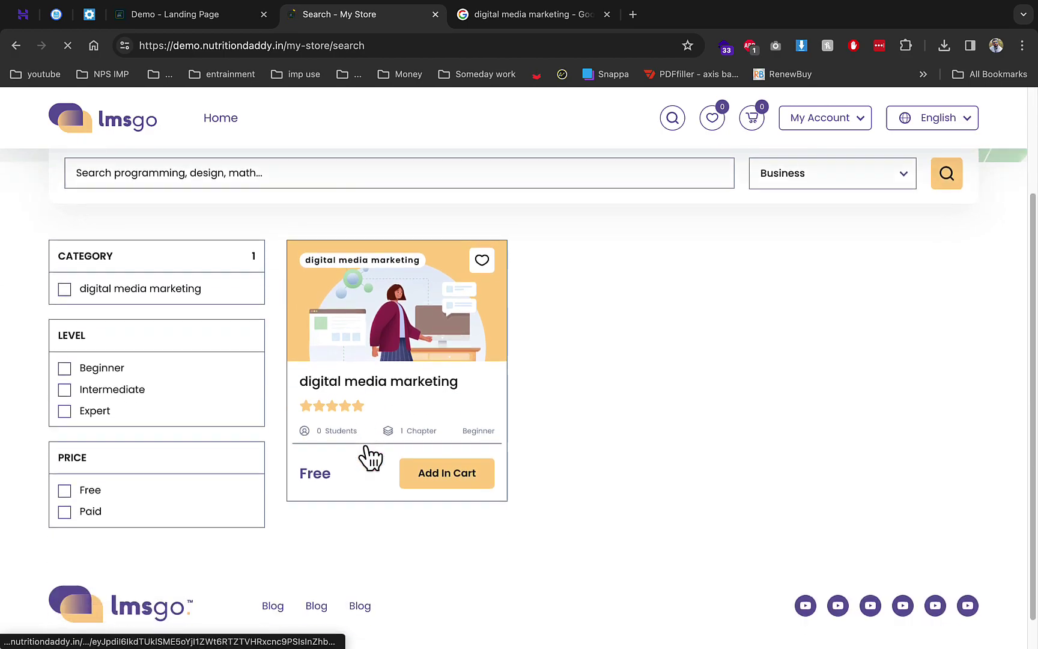
{"action": "left_click", "coordinate": [429, 543]}
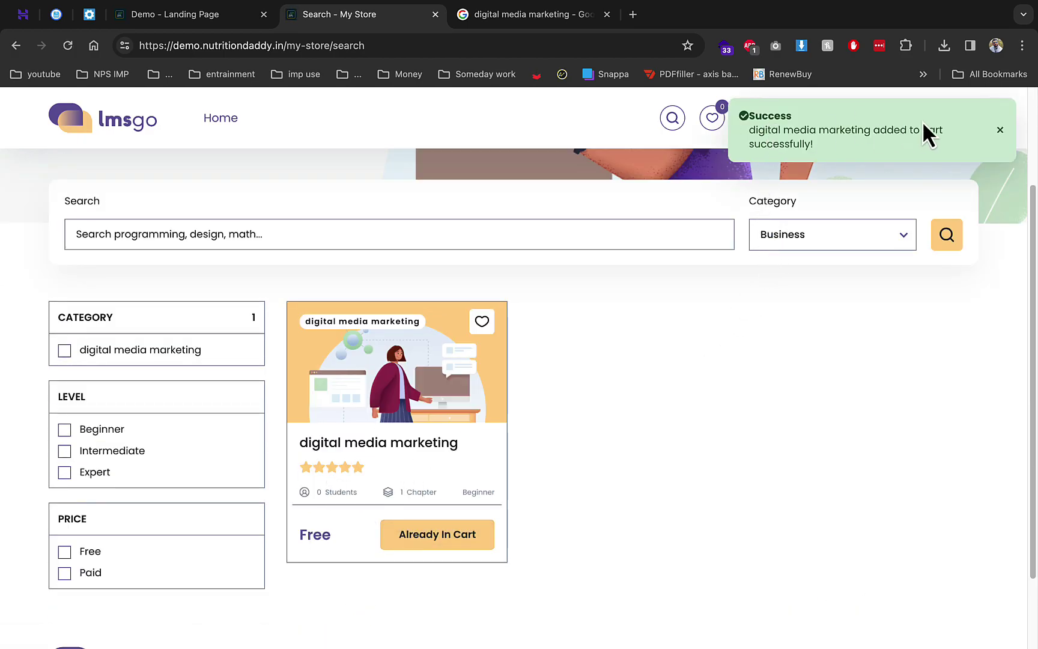
{"action": "left_click", "coordinate": [752, 119]}
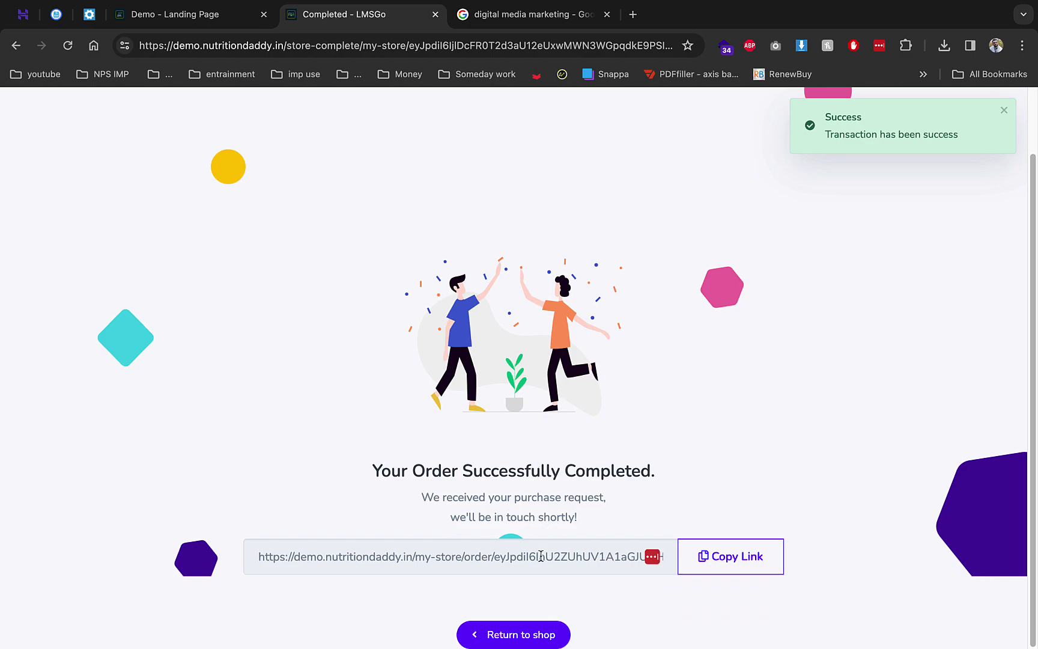
{"action": "left_click", "coordinate": [521, 636]}
Browse the digital media marketing category and start watching the course
{"action": "scroll", "coordinate": [447, 564], "scroll_direction": "down", "scroll_amount": 5}
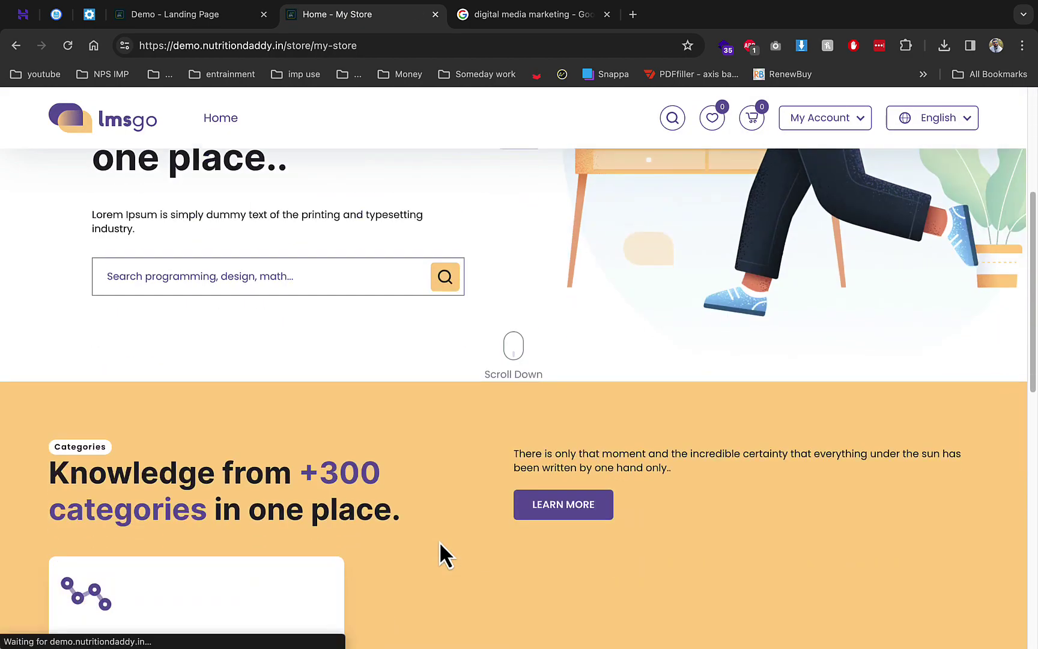
{"action": "scroll", "coordinate": [439, 541], "scroll_direction": "down", "scroll_amount": 8}
{"action": "scroll", "coordinate": [294, 505], "scroll_direction": "up", "scroll_amount": 3}
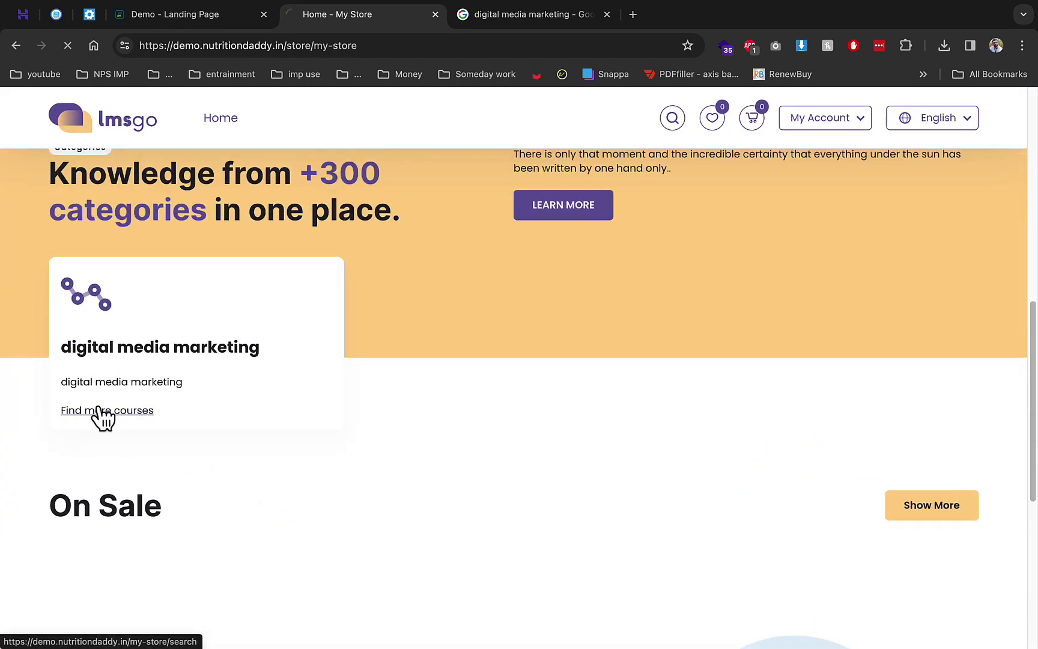
{"action": "left_click", "coordinate": [101, 415]}
{"action": "scroll", "coordinate": [213, 436], "scroll_direction": "down", "scroll_amount": 3}
{"action": "left_click", "coordinate": [424, 508]}
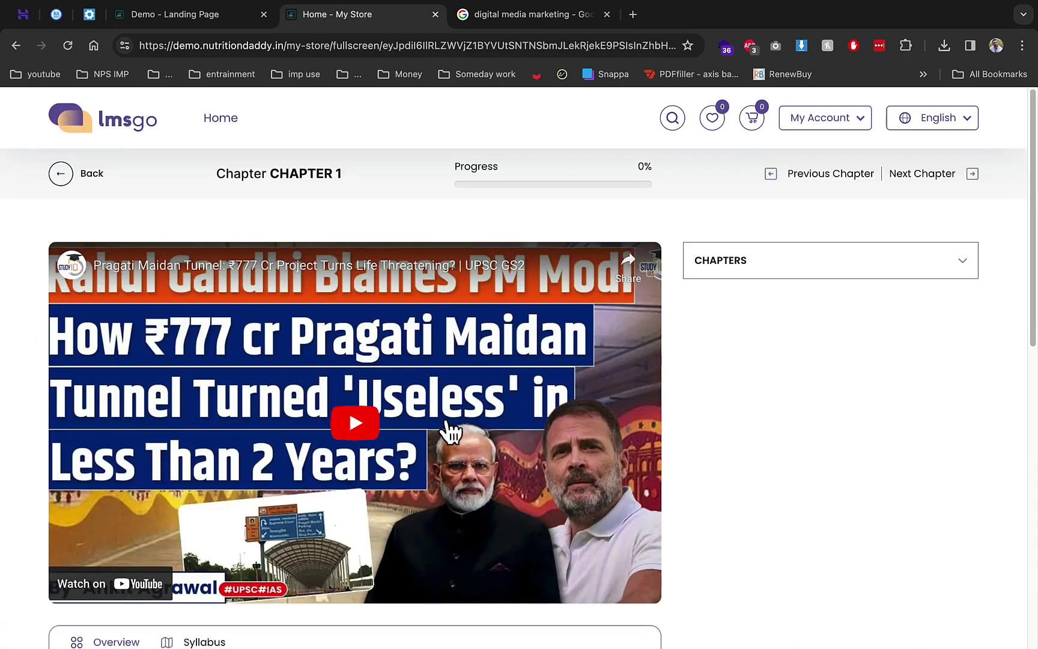
Expand CHAPTERS and mark '1. CHAPTER 1' watched, bringing progress to 100%
{"action": "scroll", "coordinate": [435, 430], "scroll_direction": "down", "scroll_amount": 2}
{"action": "scroll", "coordinate": [463, 431], "scroll_direction": "up", "scroll_amount": 2}
{"action": "left_click", "coordinate": [771, 278]}
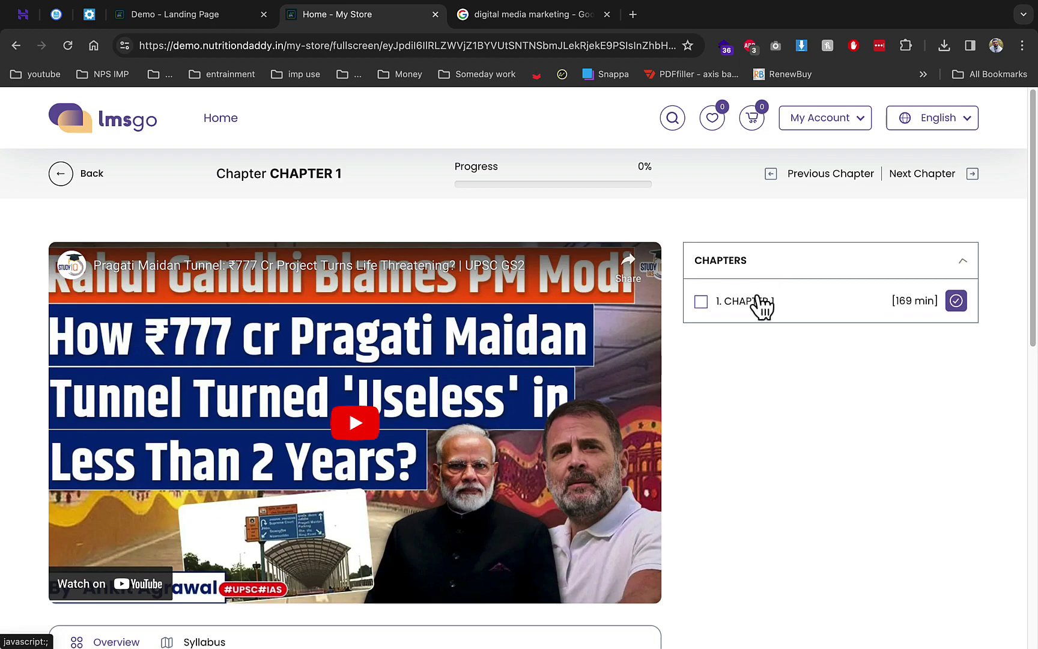
{"action": "left_click", "coordinate": [701, 301]}
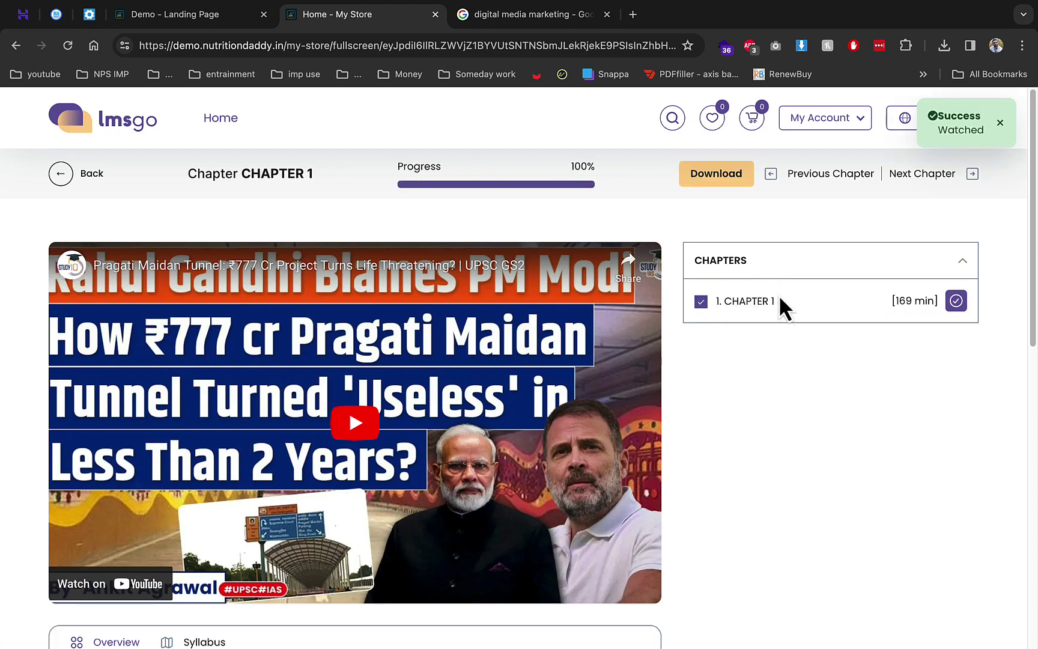
{"action": "scroll", "coordinate": [590, 403], "scroll_direction": "down", "scroll_amount": 4}
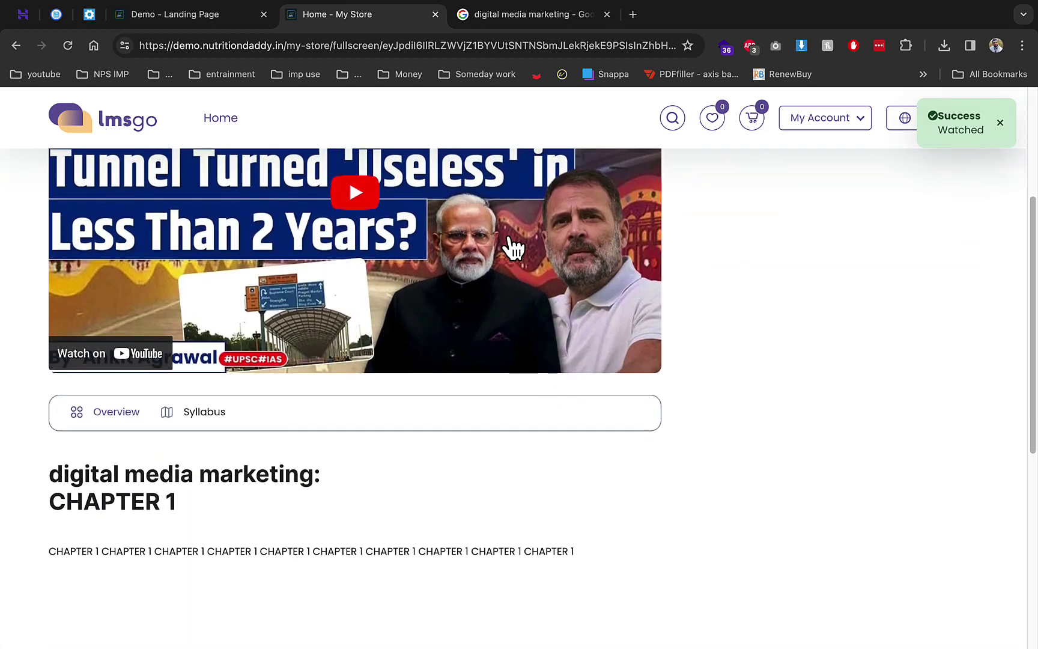
{"action": "scroll", "coordinate": [716, 390], "scroll_direction": "up", "scroll_amount": 4}
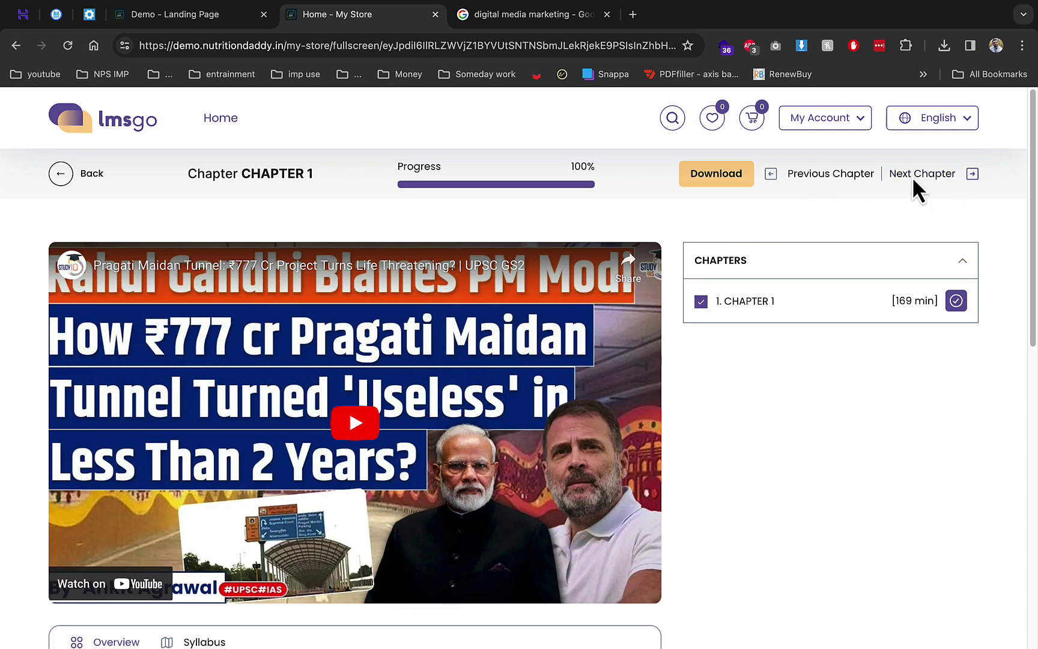
{"action": "left_click", "coordinate": [853, 123]}
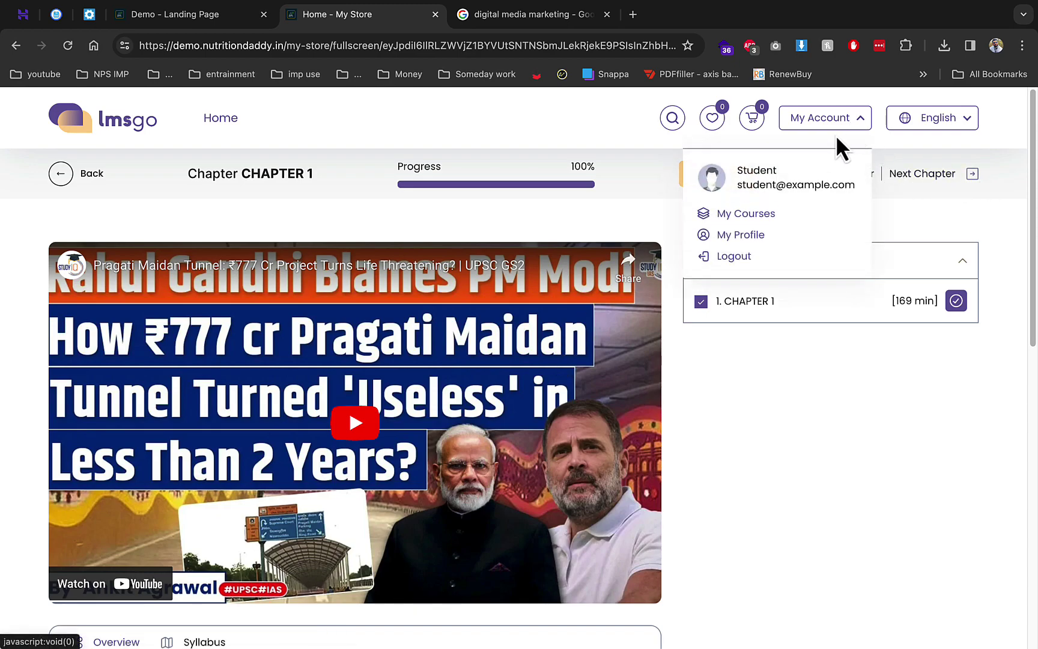
Log the student out of the store and the super admin out of the admin site
{"action": "left_click", "coordinate": [733, 257]}
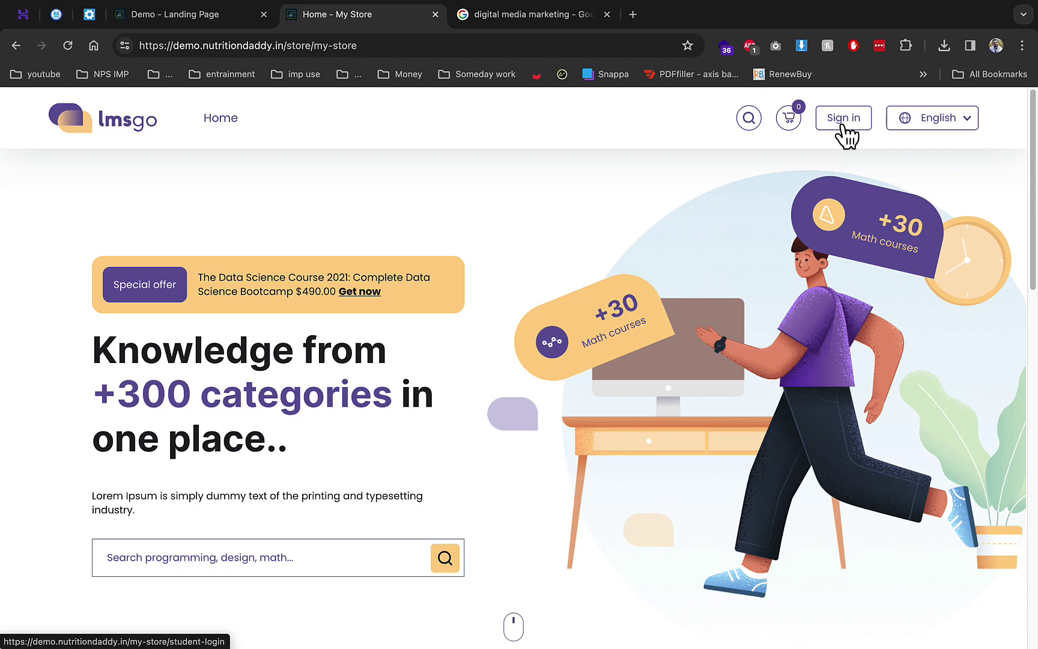
{"action": "left_click", "coordinate": [192, 15]}
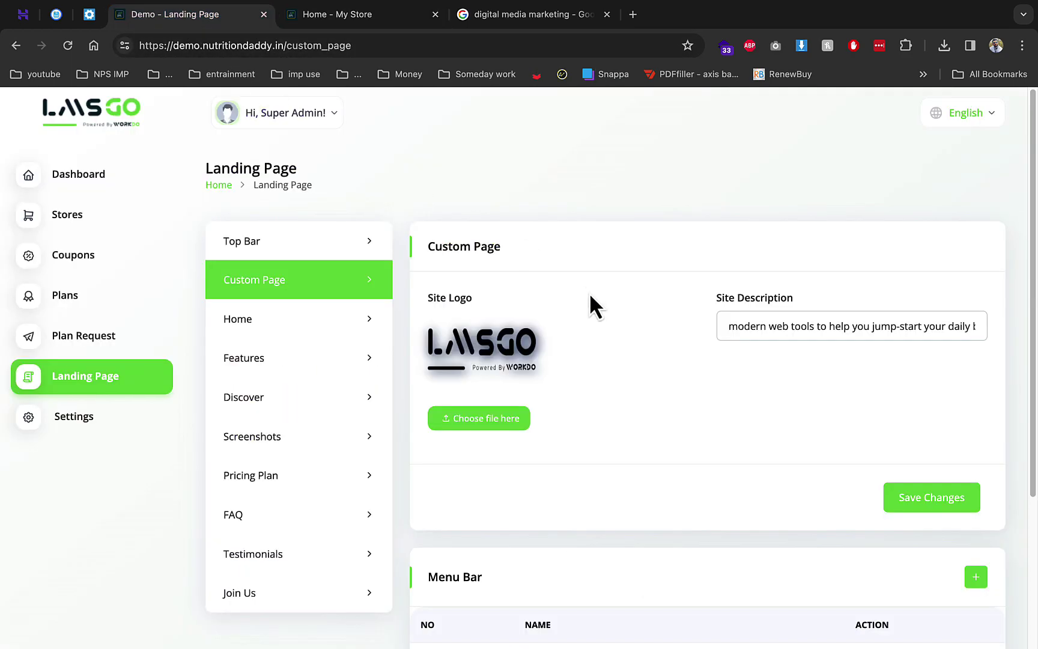
{"action": "left_click", "coordinate": [332, 123]}
{"action": "left_click", "coordinate": [282, 198]}
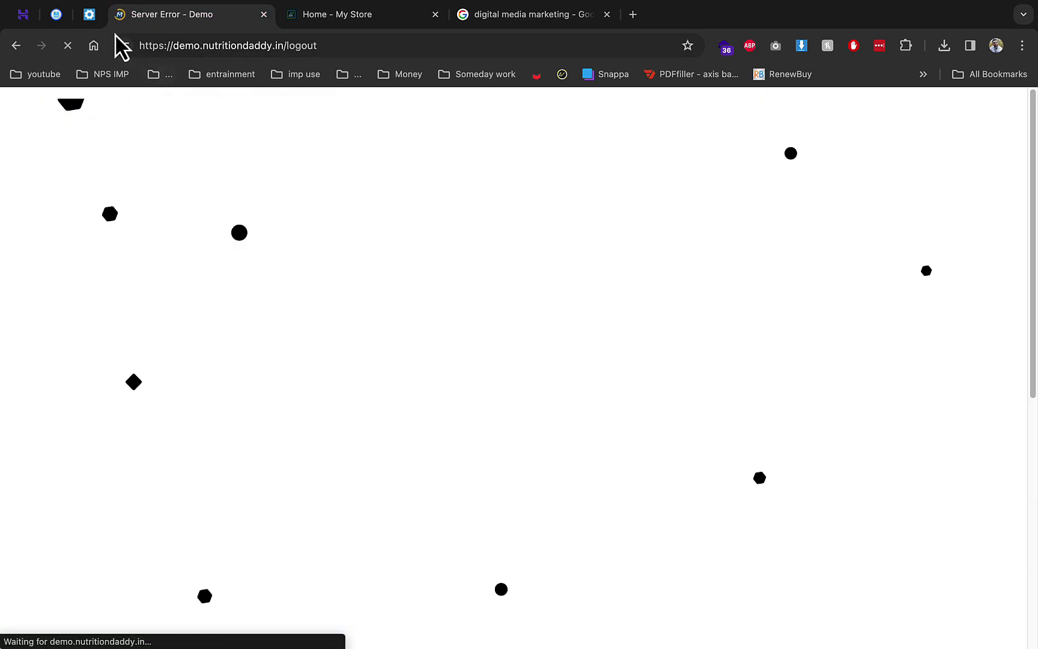
Check the author account's login details, then load the site root landing page
{"action": "left_click", "coordinate": [89, 14]}
{"action": "left_click_drag", "start_coordinate": [476, 308], "coordinate": [561, 313]}
{"action": "key", "text": "ctrl+c"}
{"action": "left_click", "coordinate": [195, 16]}
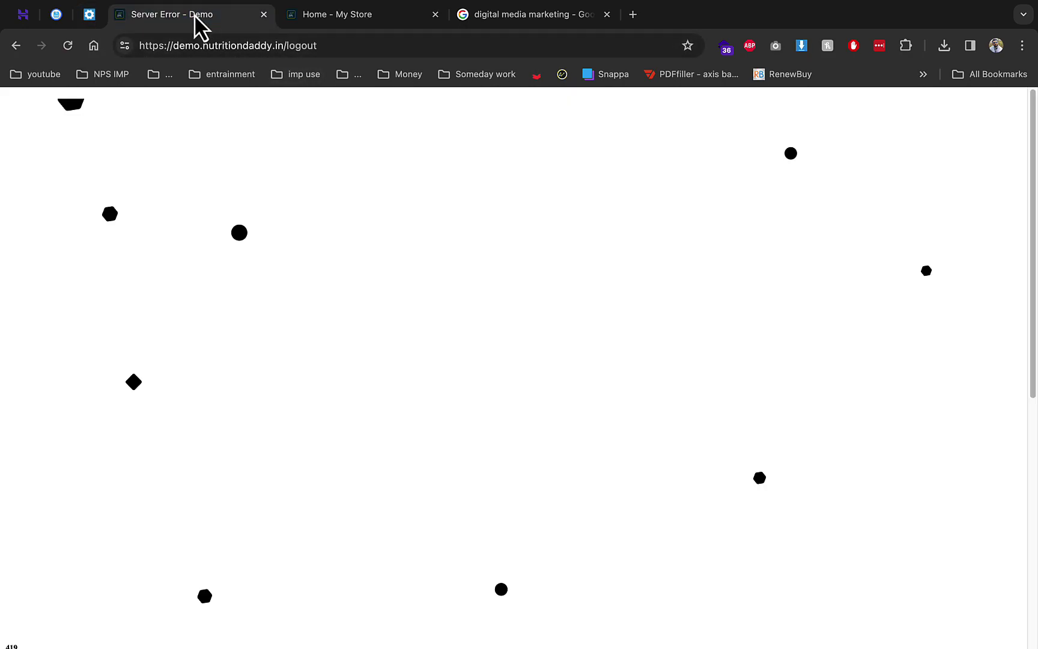
{"action": "left_click", "coordinate": [279, 45]}
{"action": "key", "text": "BackSpace"}
{"action": "key", "text": "BackSpace"}
{"action": "key", "text": "BackSpace"}
{"action": "key", "text": "BackSpace"}
{"action": "key", "text": "BackSpace"}
{"action": "key", "text": "BackSpace"}
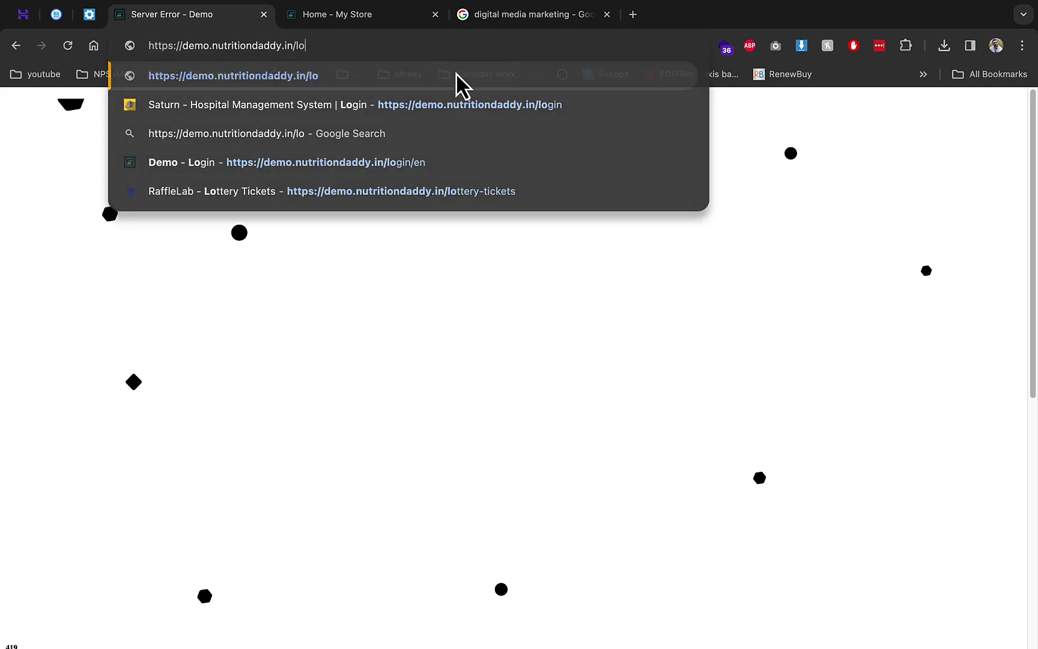
{"action": "key", "text": "Return"}
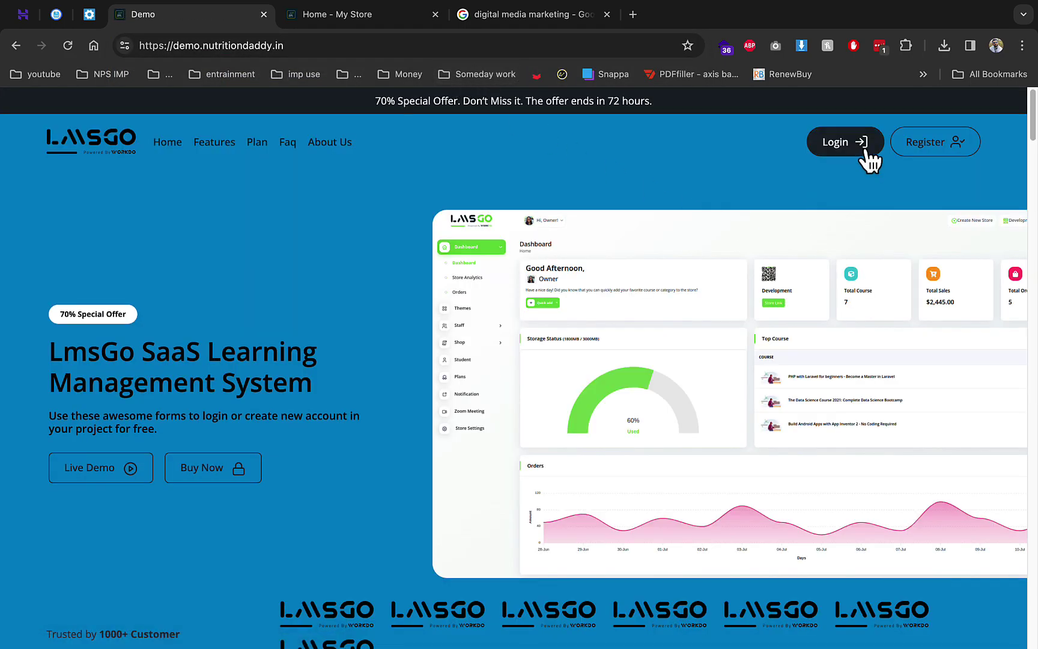
Log in to LMSGo with the author's e-mail and password, dismissing the breach and save-password prompts
{"action": "left_click", "coordinate": [807, 146]}
{"action": "left_click", "coordinate": [505, 319]}
{"action": "key", "text": "ctrl+v"}
{"action": "key", "text": "Tab"}
{"action": "type", "text": "123"}
{"action": "left_click", "coordinate": [546, 455]}
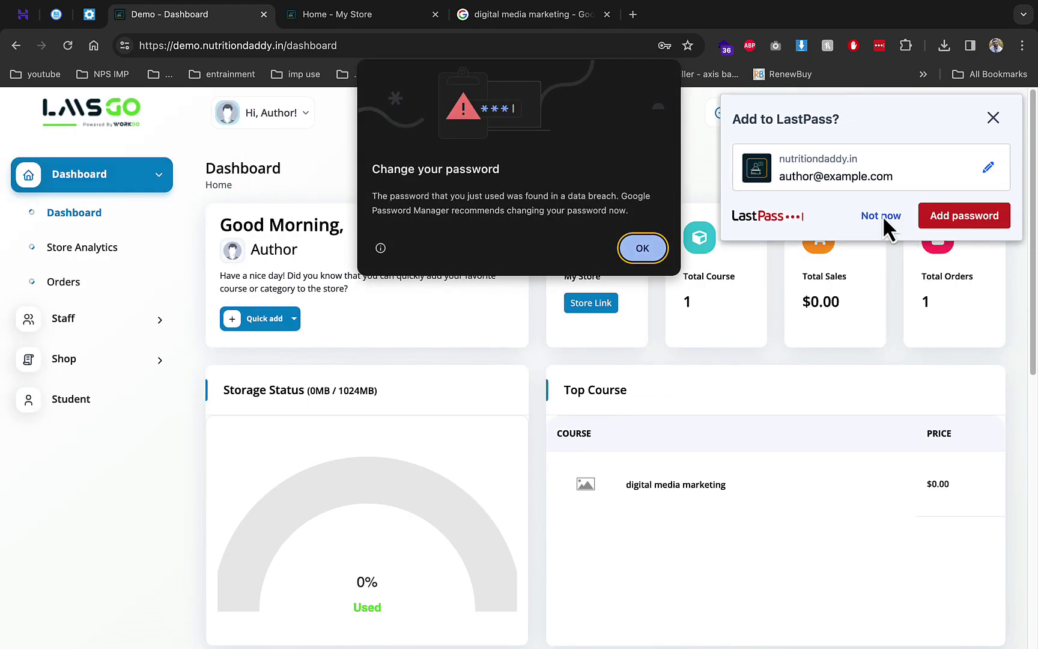
{"action": "left_click", "coordinate": [638, 248]}
{"action": "left_click", "coordinate": [880, 217]}
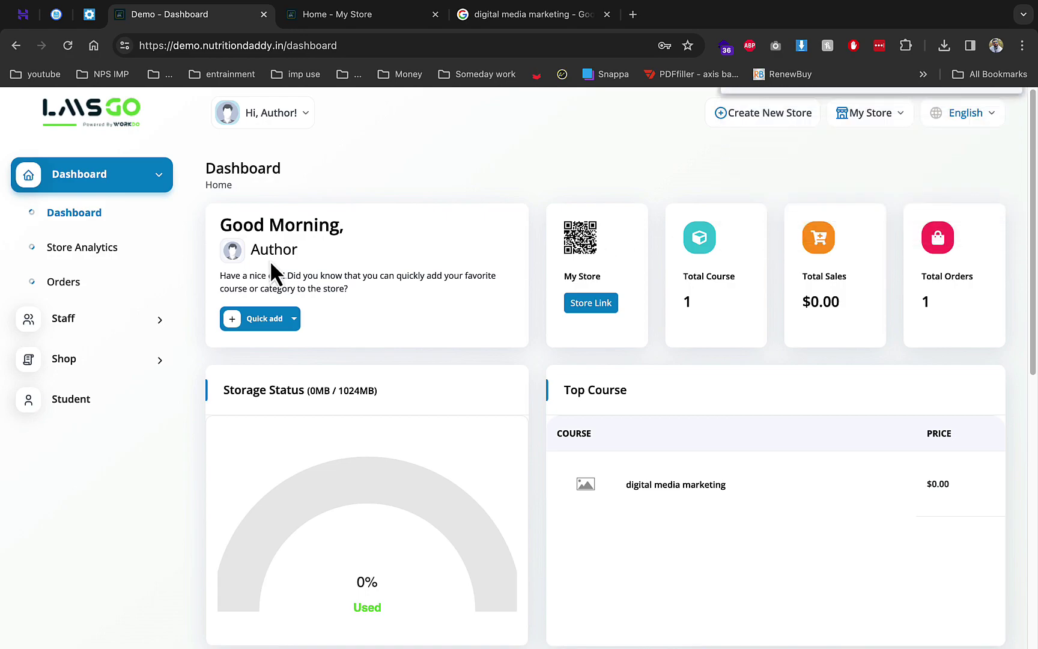
Go to Store Analytics and expand the sidebar Shop section to reach Courses
{"action": "left_click", "coordinate": [123, 259]}
{"action": "scroll", "coordinate": [586, 422], "scroll_direction": "down", "scroll_amount": 5}
{"action": "mouse_move", "coordinate": [810, 469]}
{"action": "scroll", "coordinate": [810, 455], "scroll_direction": "down", "scroll_amount": 4}
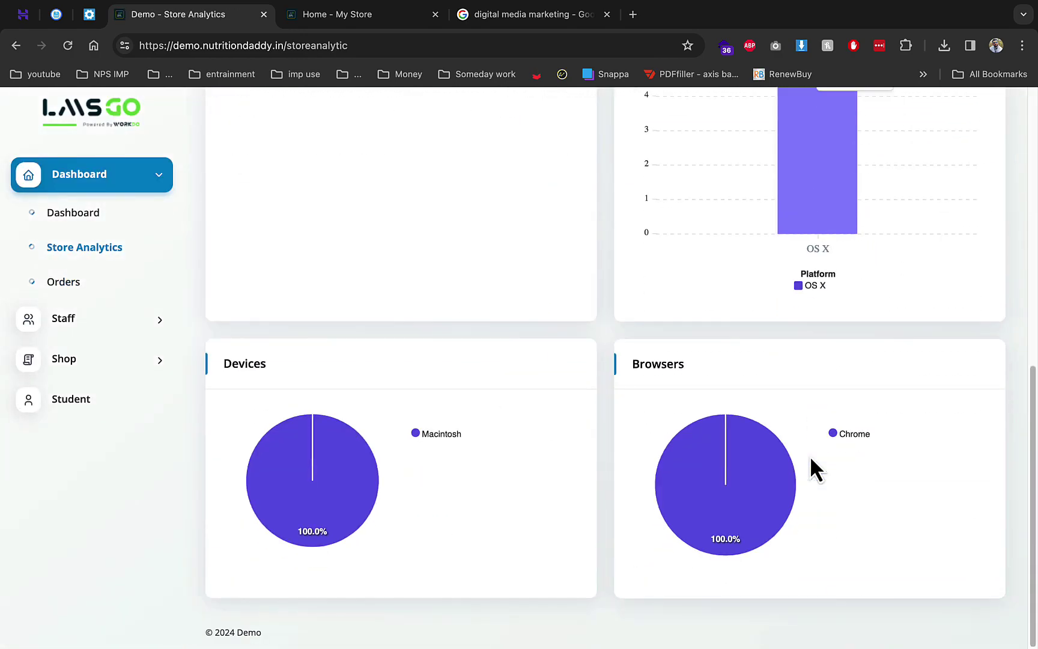
{"action": "left_click", "coordinate": [88, 311]}
{"action": "left_click", "coordinate": [90, 307]}
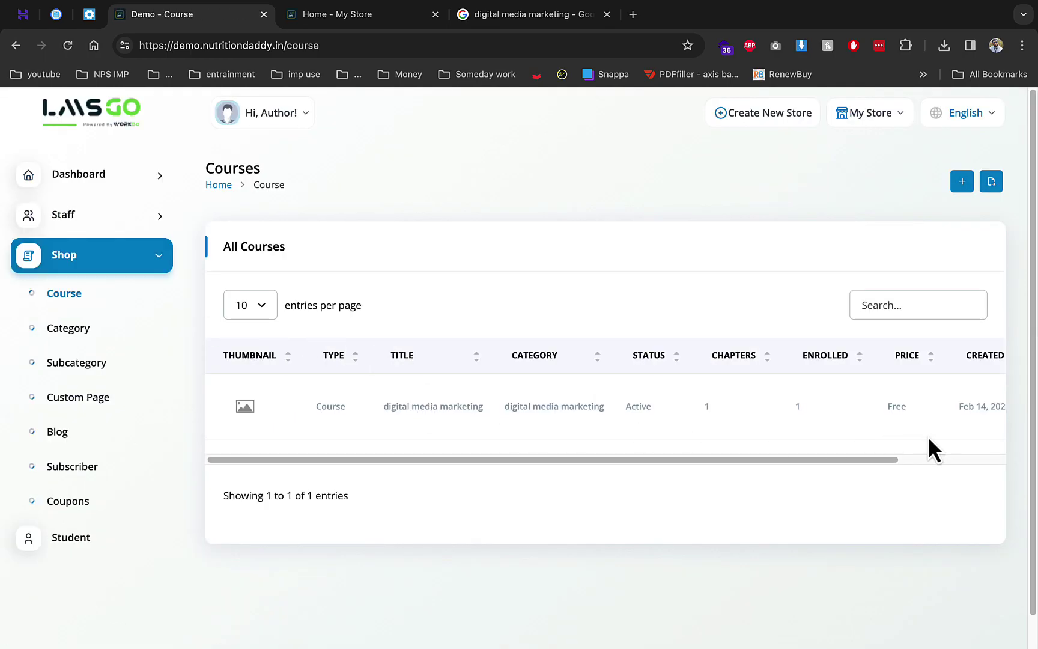
Edit the digital media marketing course and check its Practice & FAQs and empty SEO meta fields
{"action": "left_click_drag", "start_coordinate": [851, 459], "coordinate": [973, 458]}
{"action": "left_click", "coordinate": [954, 411]}
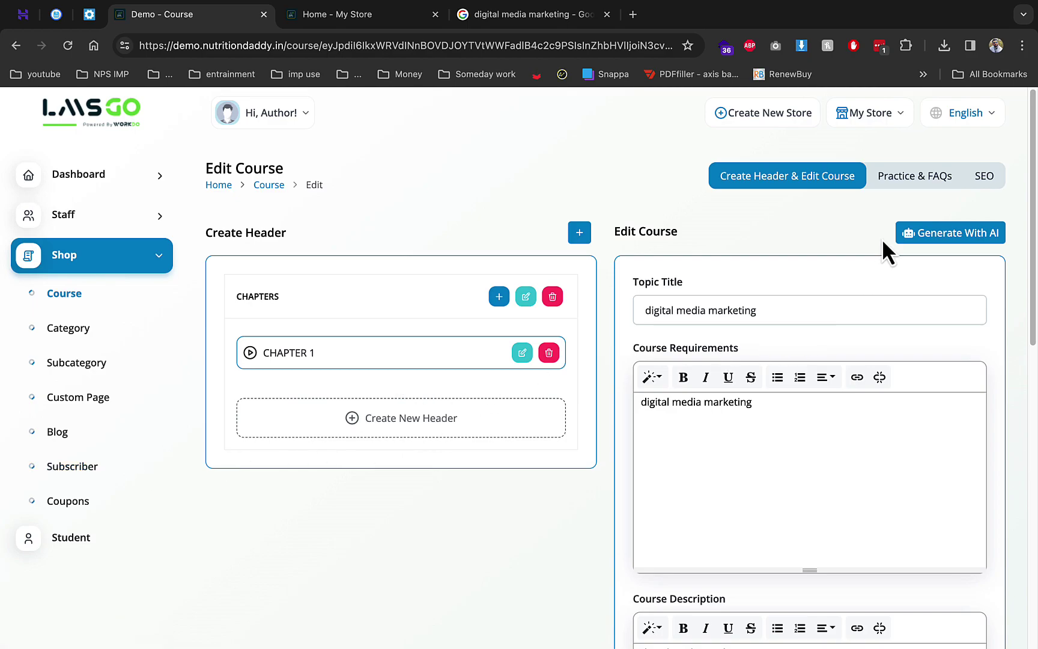
{"action": "left_click", "coordinate": [886, 181]}
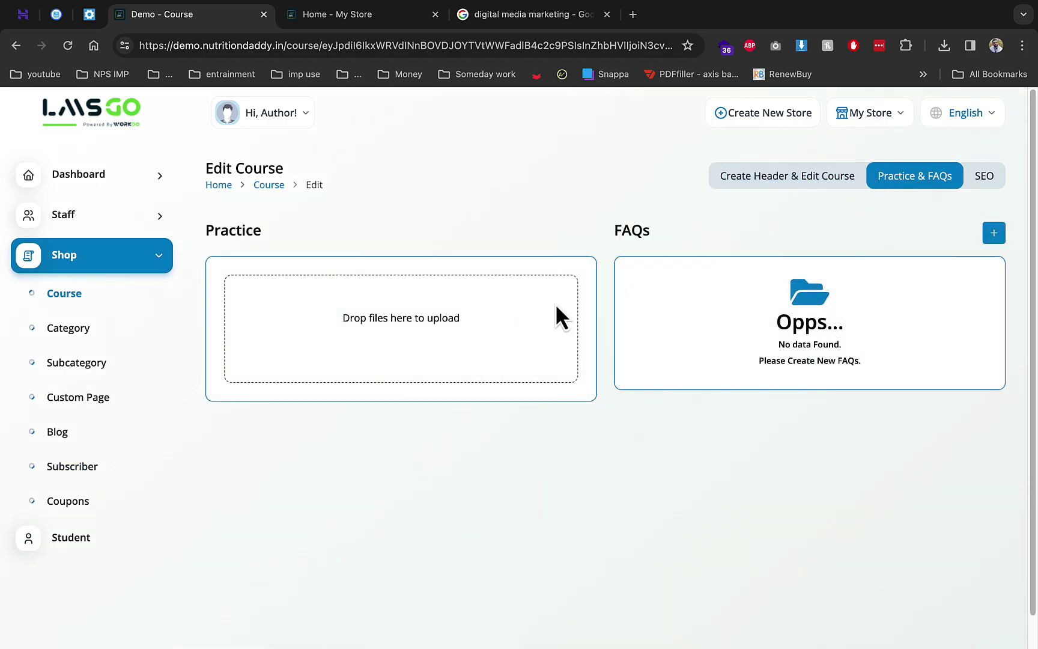
{"action": "left_click", "coordinate": [982, 180]}
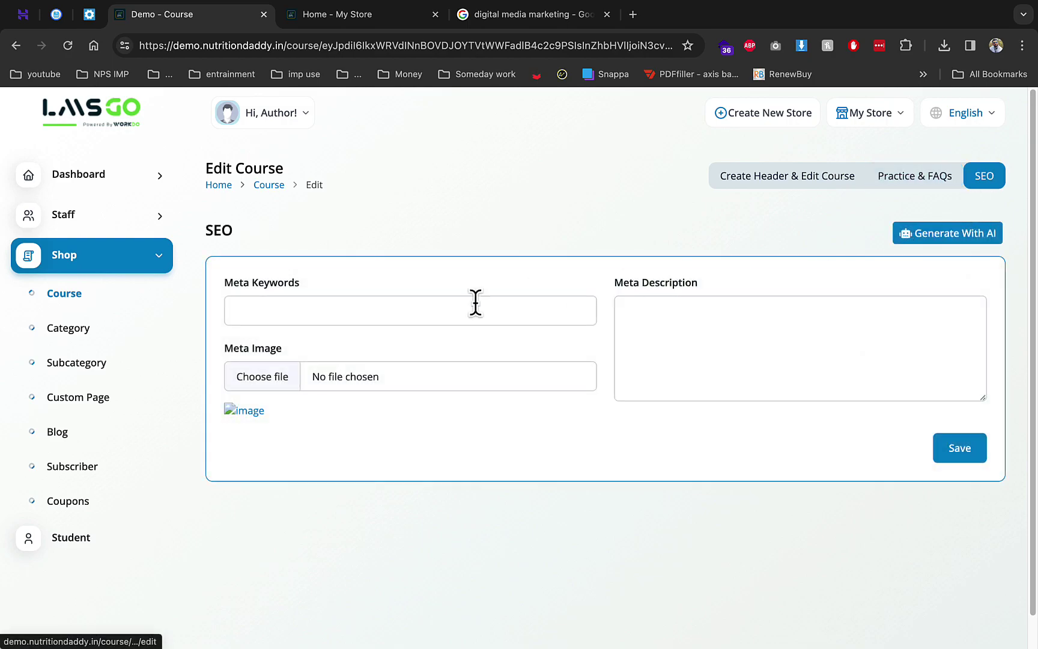